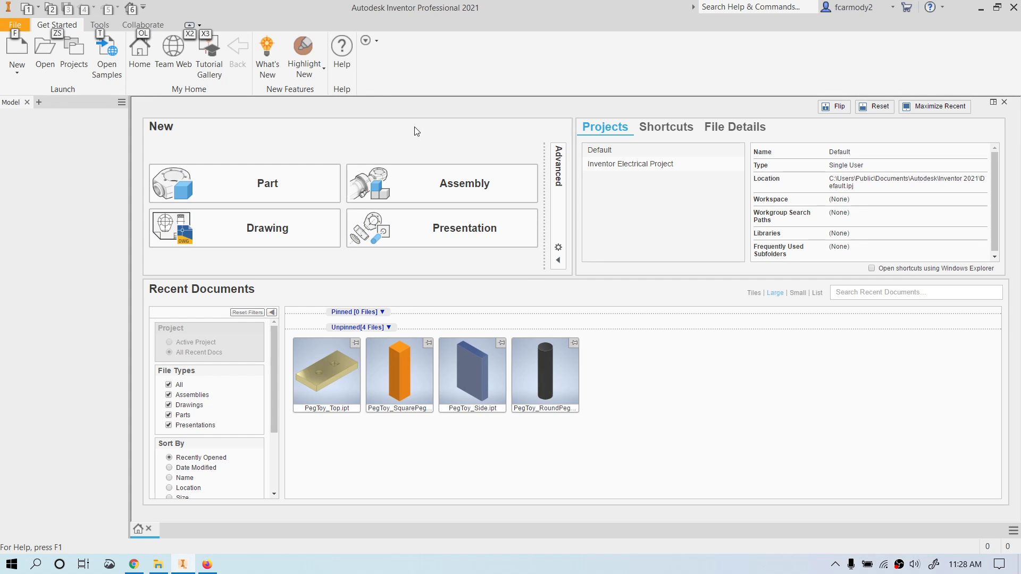
- Create a new, empty assembly document (Assembly3) from the New dropdown
click(442, 59)
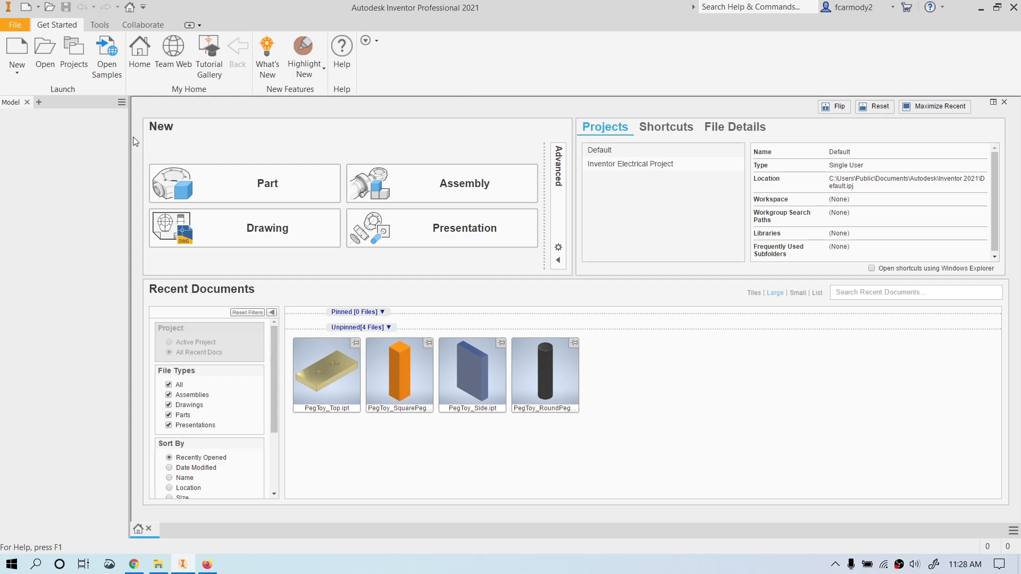
click(39, 8)
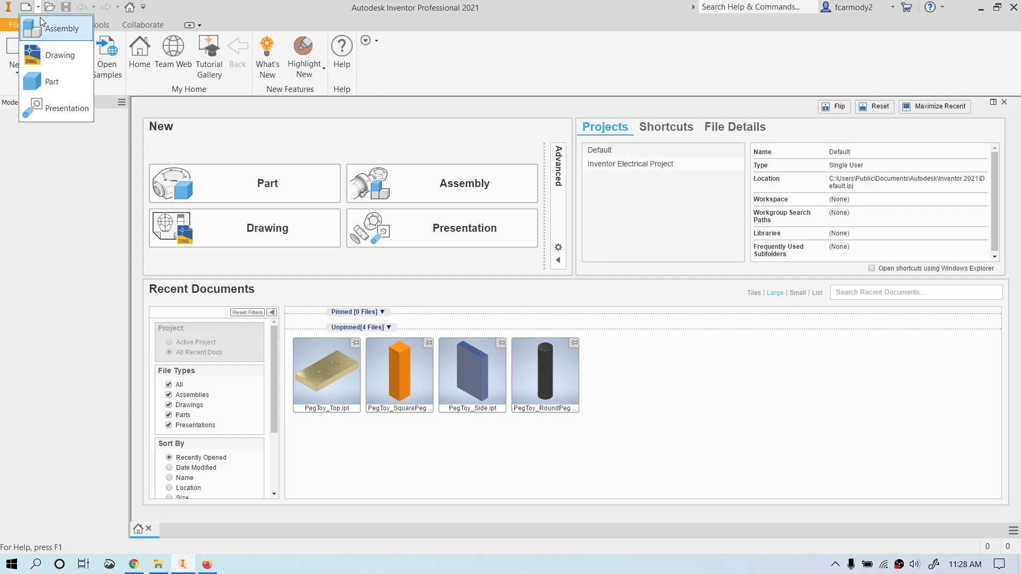
click(54, 28)
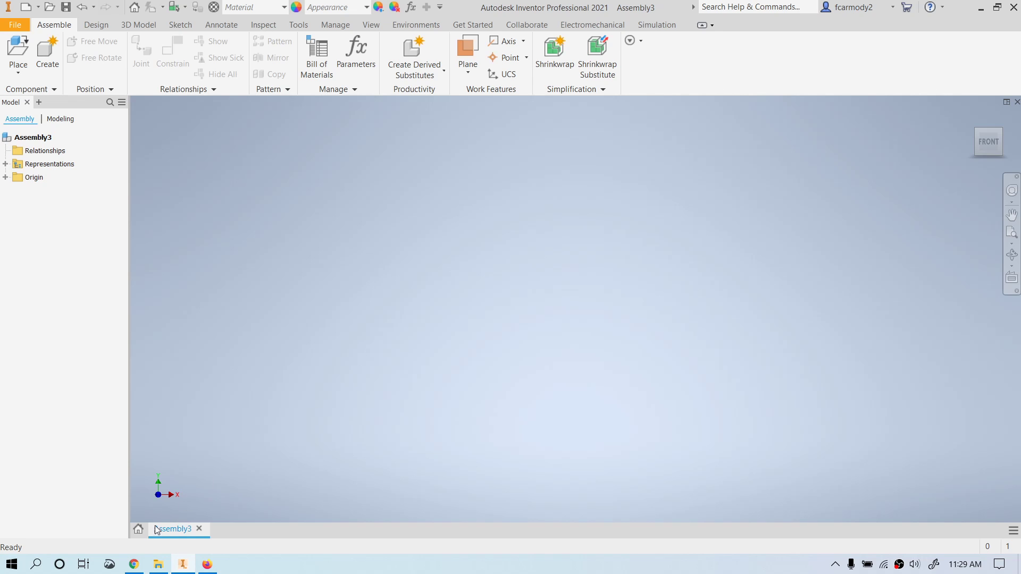
click(158, 564)
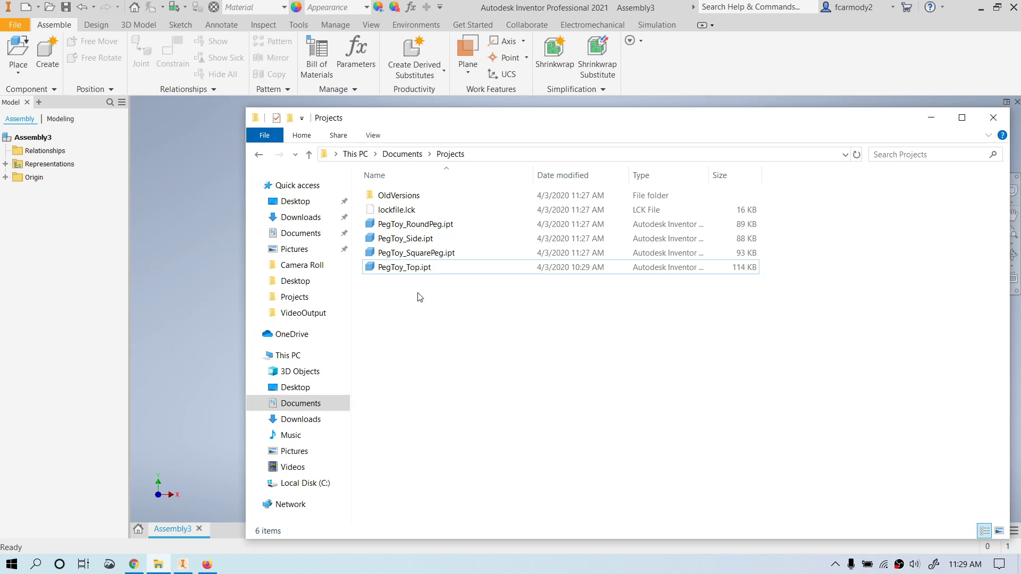
click(410, 228)
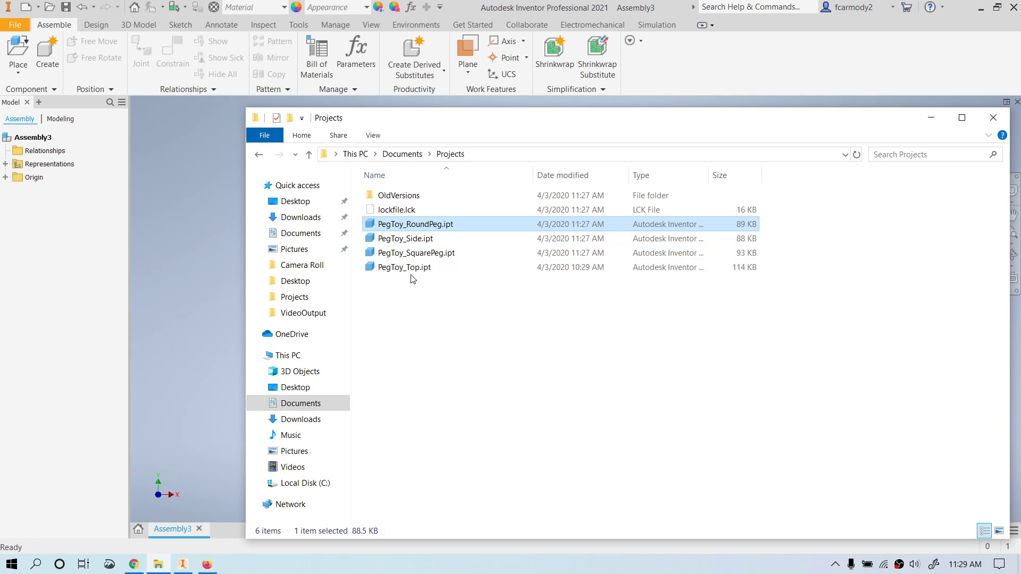
shift+click(414, 268)
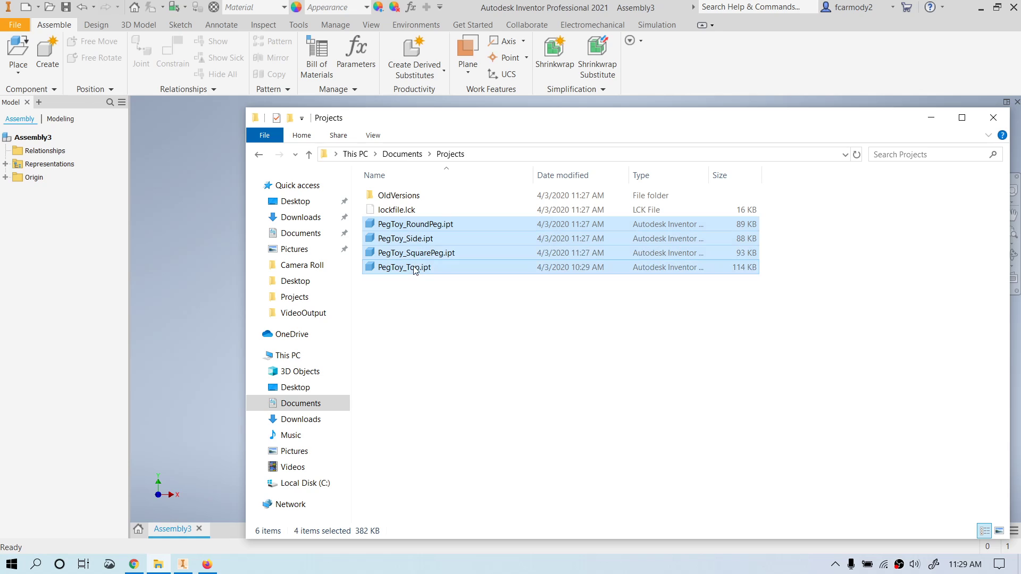
click(456, 302)
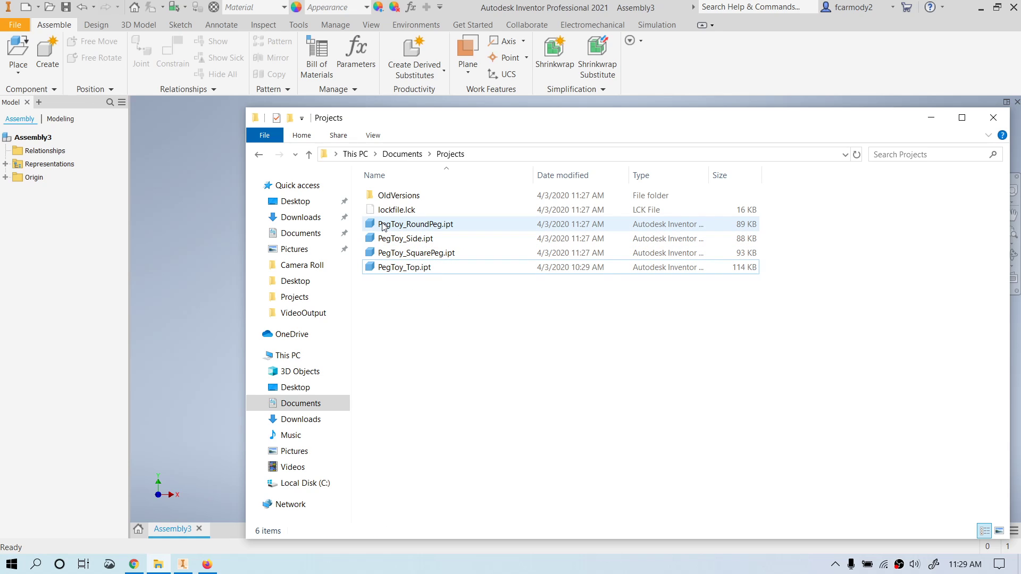
mouse_move(381, 229)
click(409, 272)
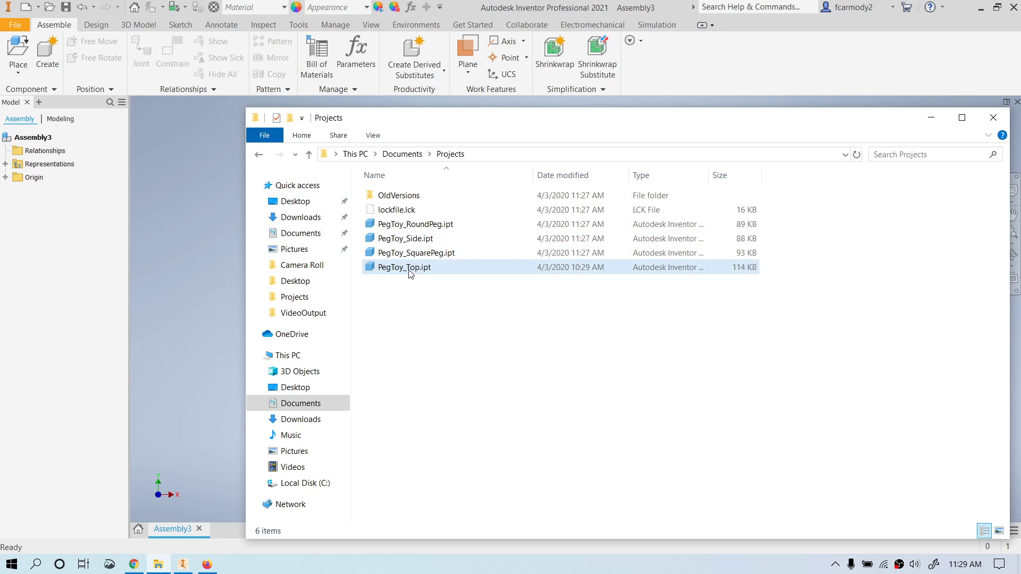
click(414, 260)
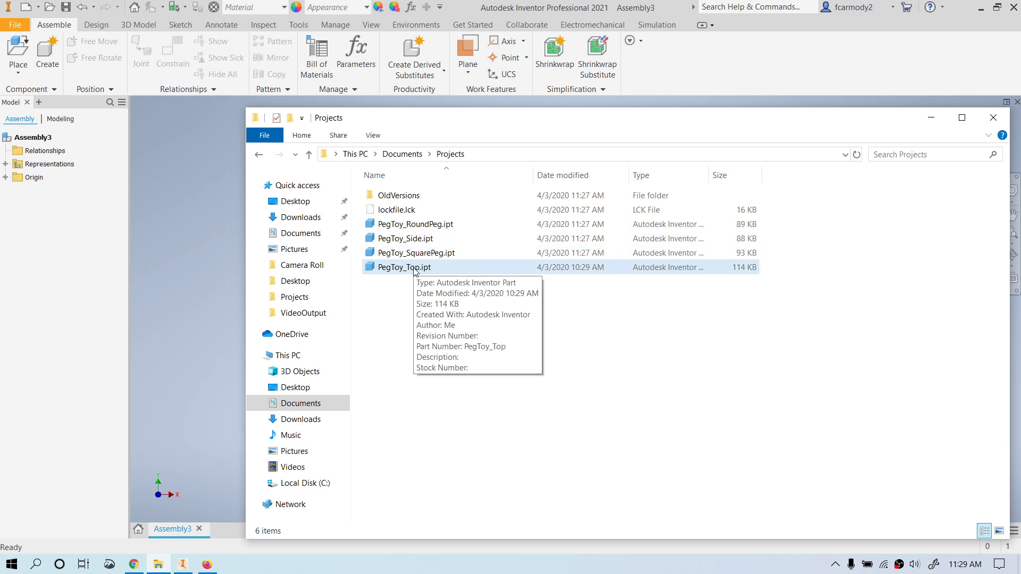
click(416, 227)
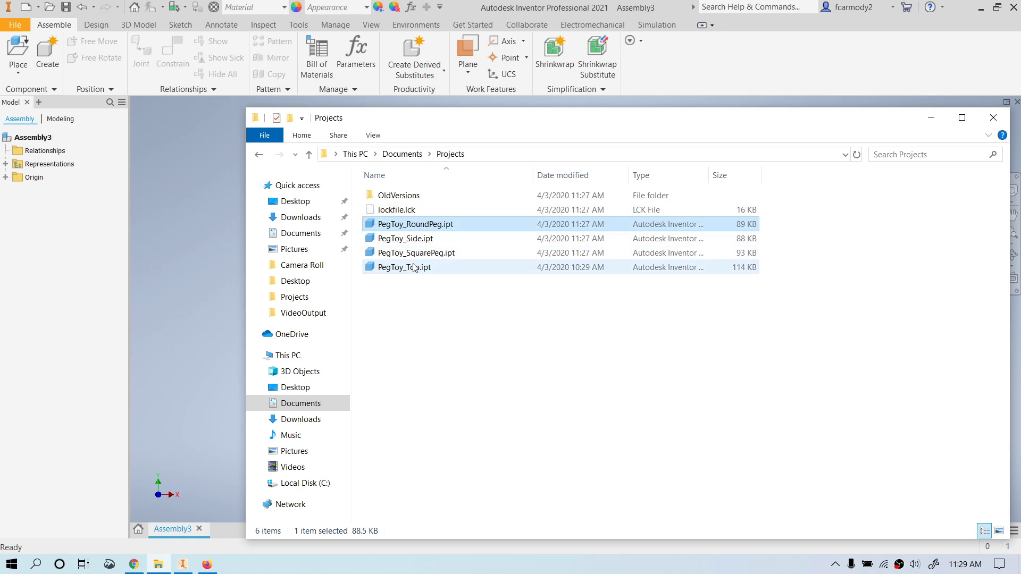
click(477, 353)
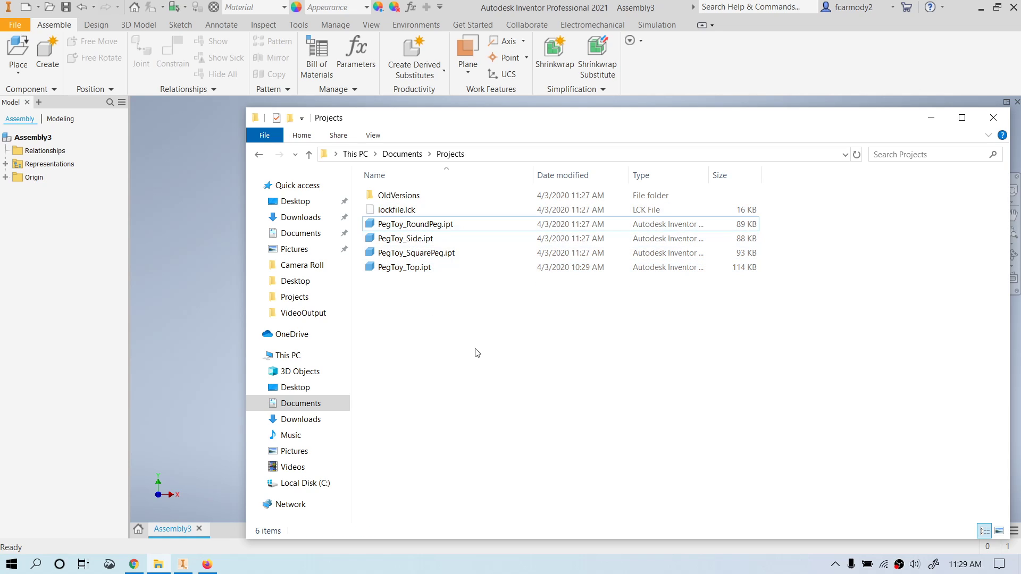
click(221, 362)
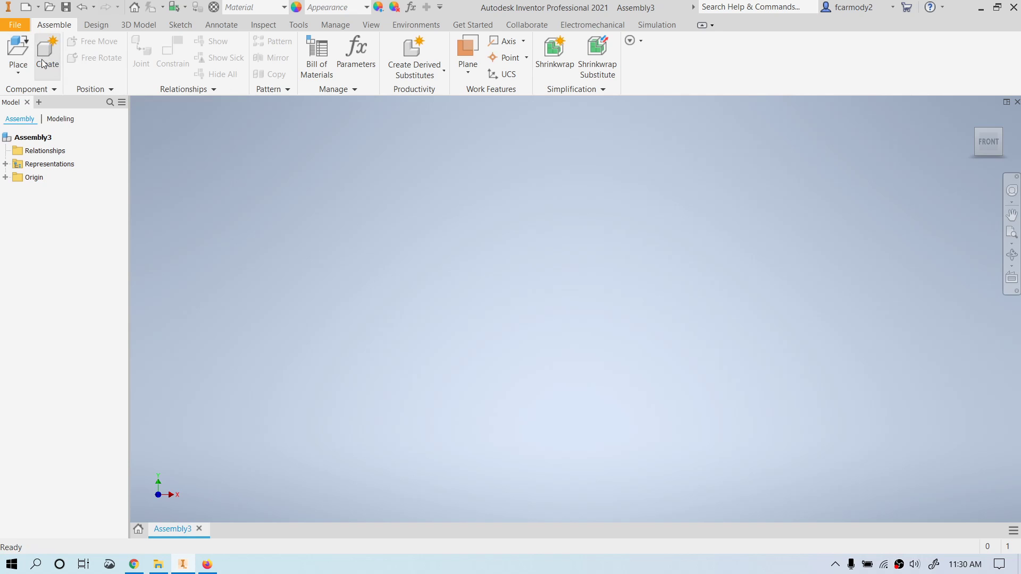
- Choose PegToy_Top.ipt from the Projects folder as the component to place
click(18, 48)
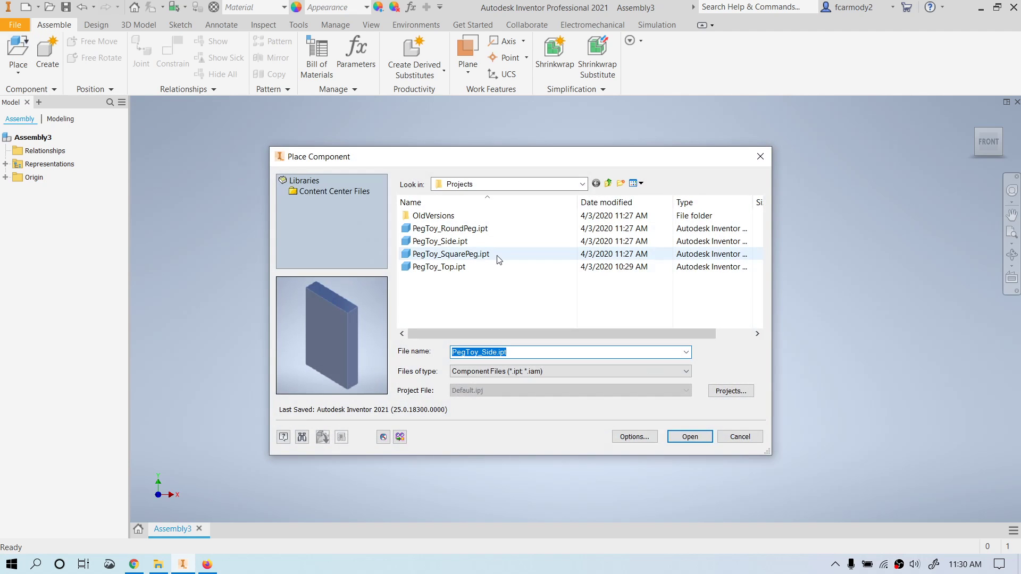
click(448, 267)
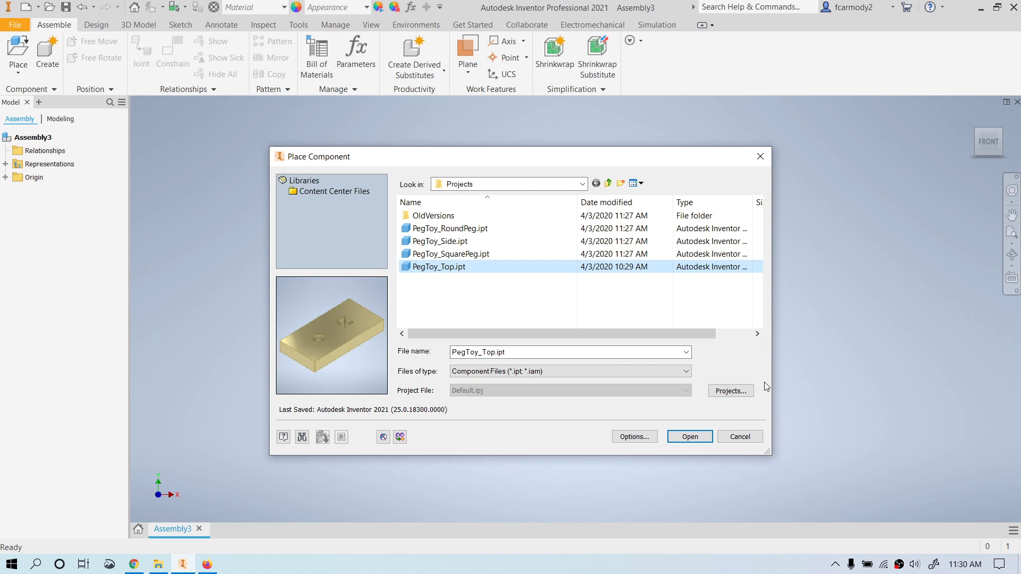
click(690, 437)
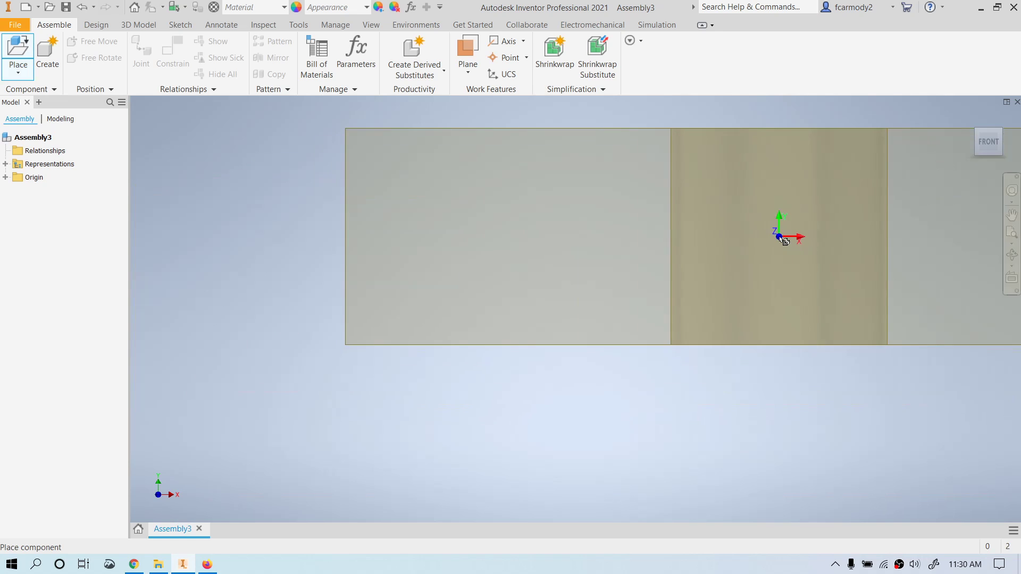
- Drop four PegToy_Top plate instances at separate spots in the viewport
key(Escape)
drag(991, 154, 1000, 177)
scroll(567, 371, down, 3)
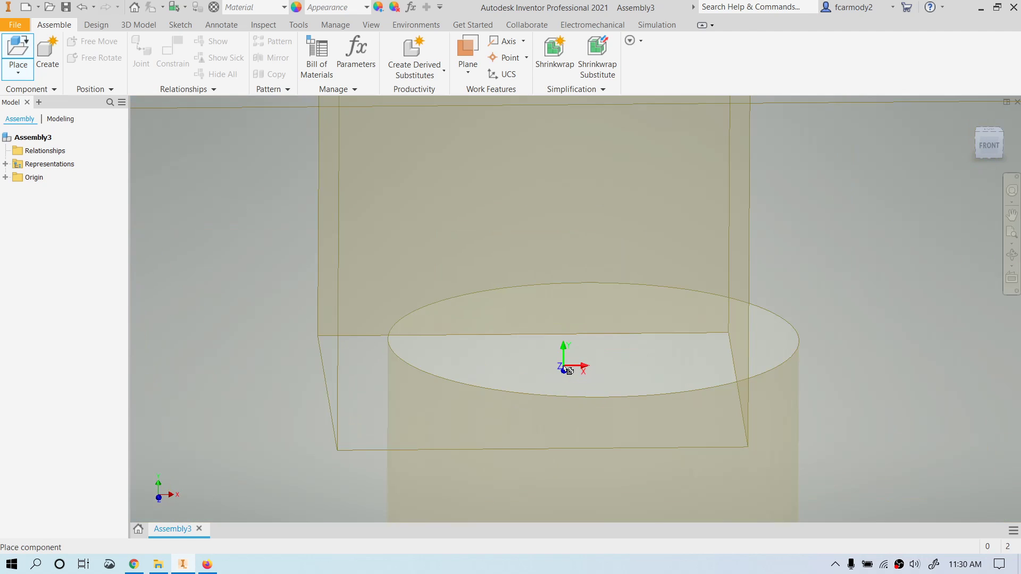
scroll(568, 371, up, 5)
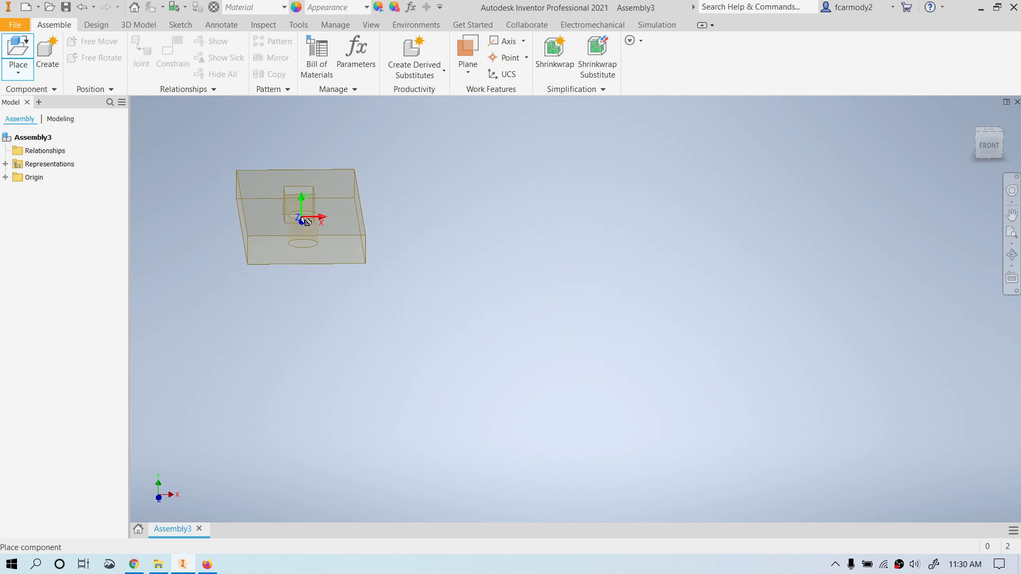
click(303, 229)
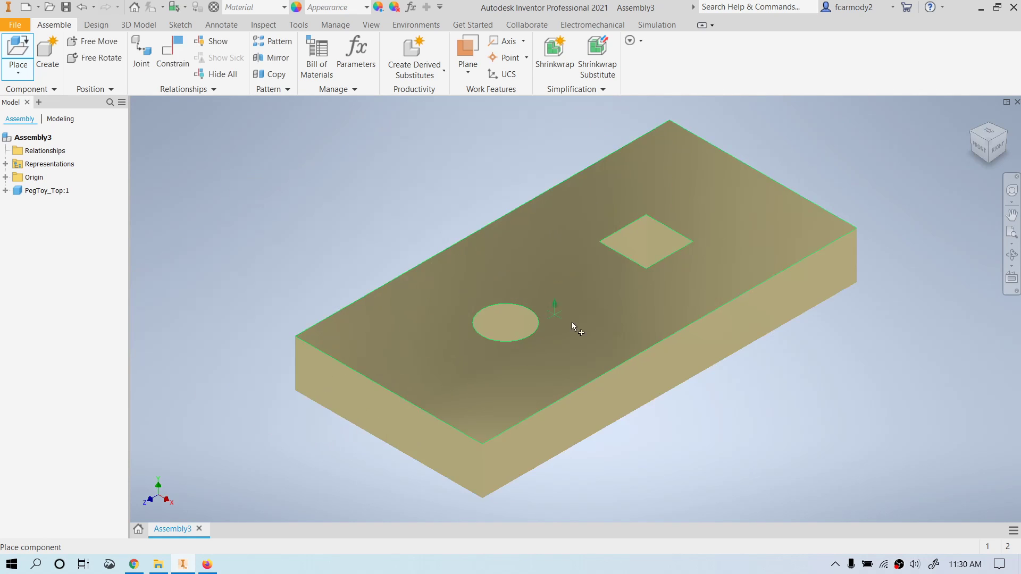
scroll(749, 344, down, 9)
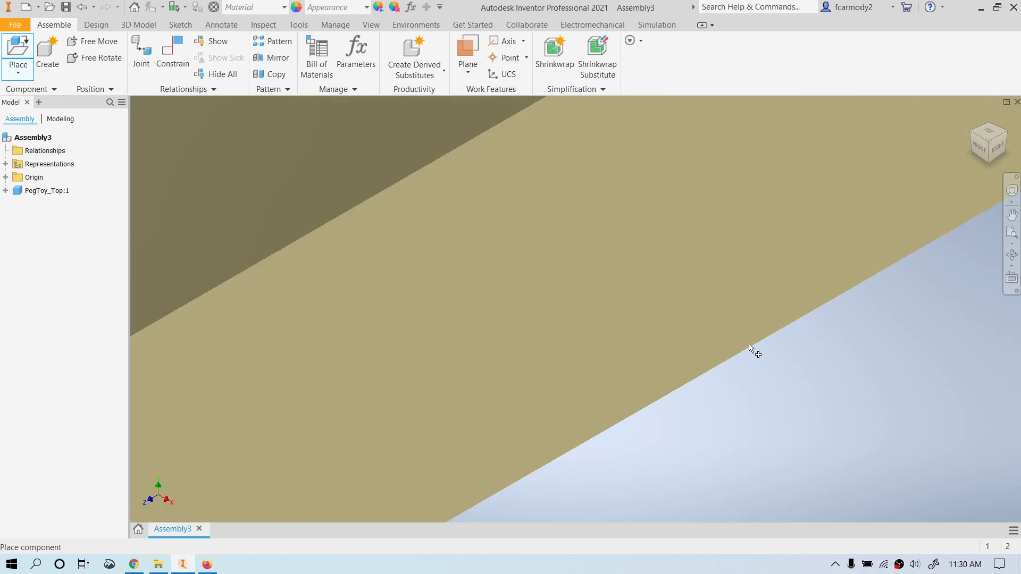
scroll(749, 344, up, 10)
scroll(749, 348, up, 5)
click(617, 304)
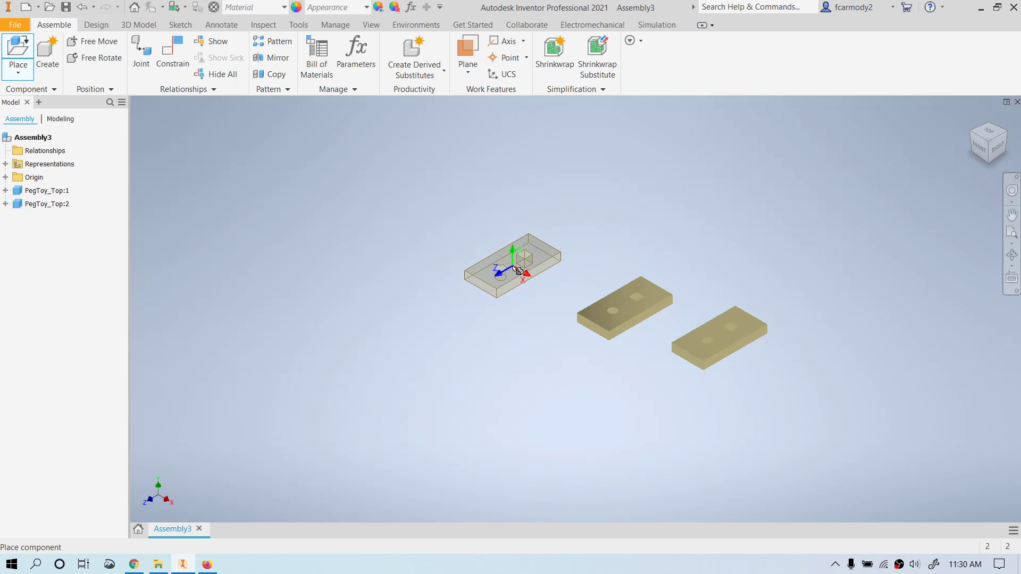
click(511, 266)
click(429, 241)
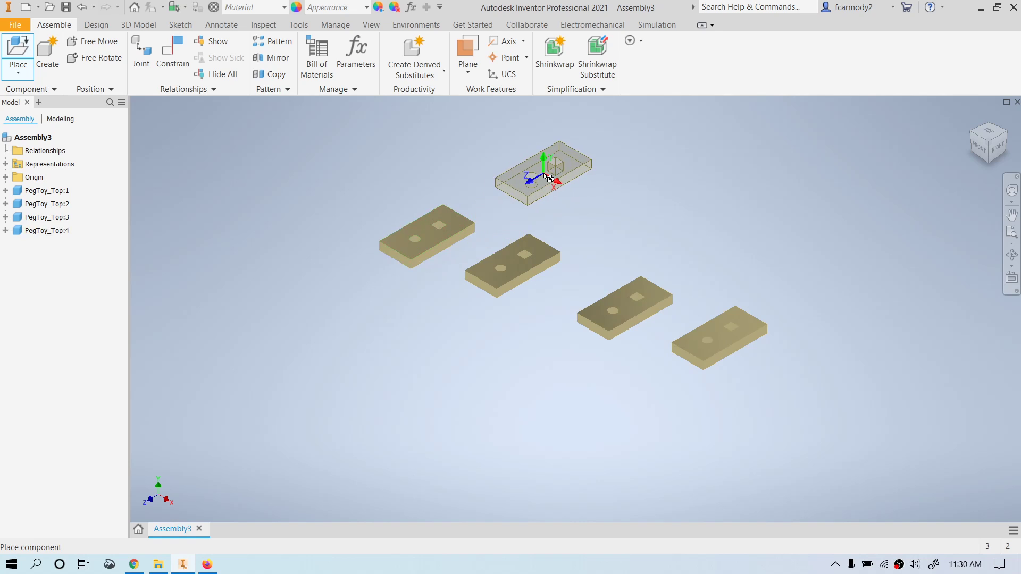
right_click(546, 179)
- Finish placing and undo the three extra plates, keeping only PegToy_Top:1 centred in view
click(594, 173)
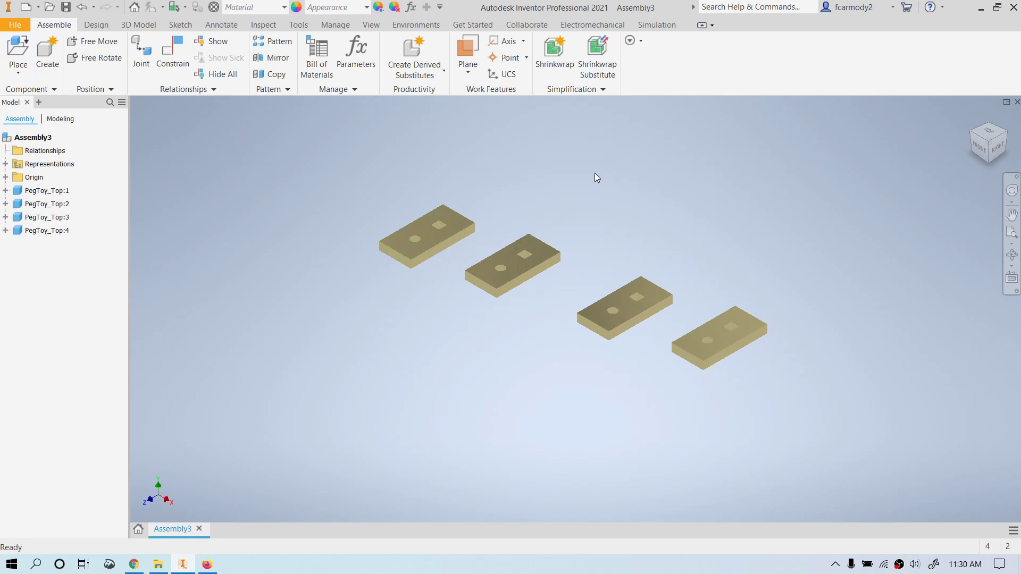
key(ctrl+z)
key(ctrl+z)
key(ctrl+z)
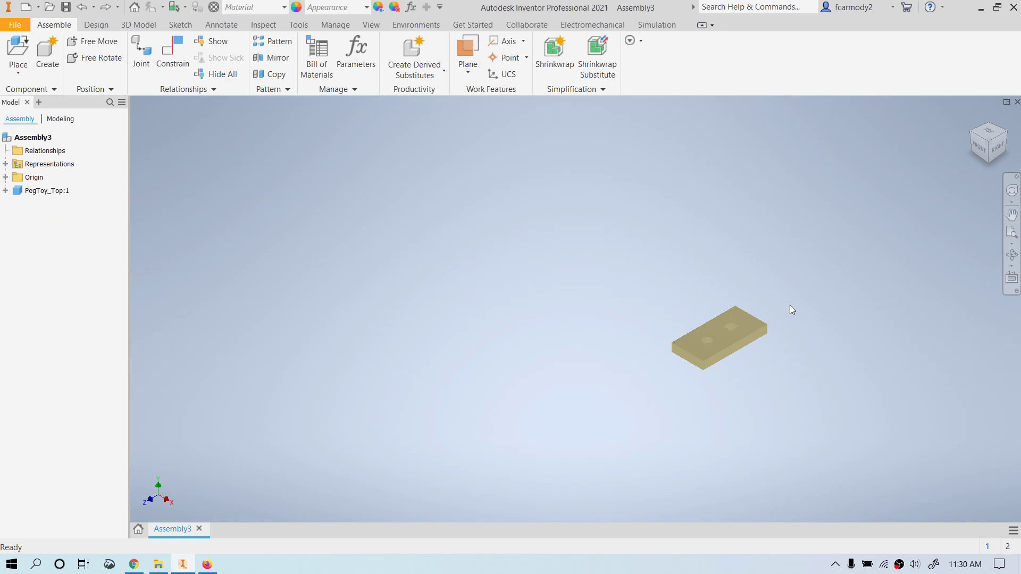
scroll(790, 306, down, 3)
middle_drag(754, 392, 629, 346)
drag(575, 311, 537, 293)
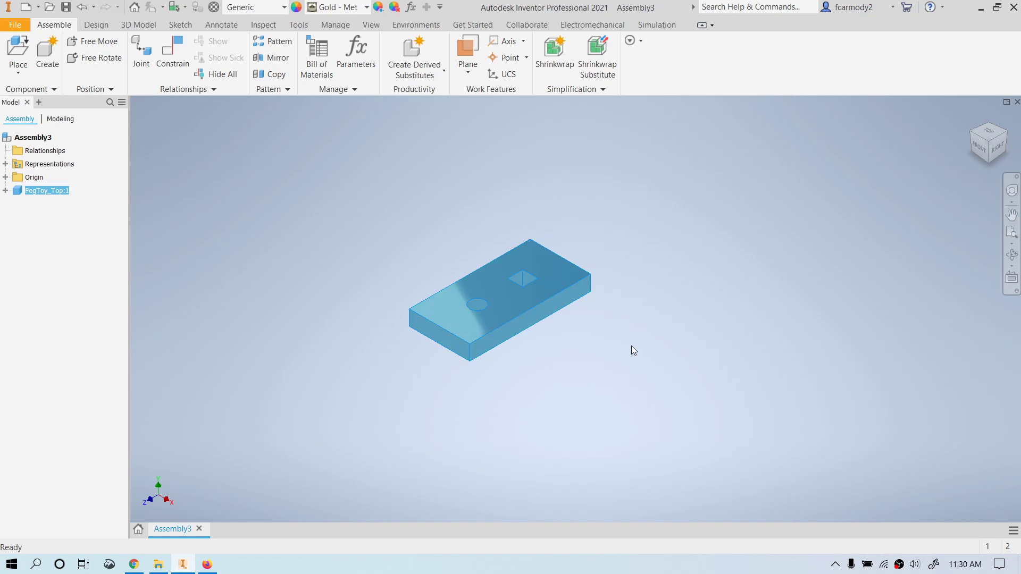
scroll(552, 324, up, 5)
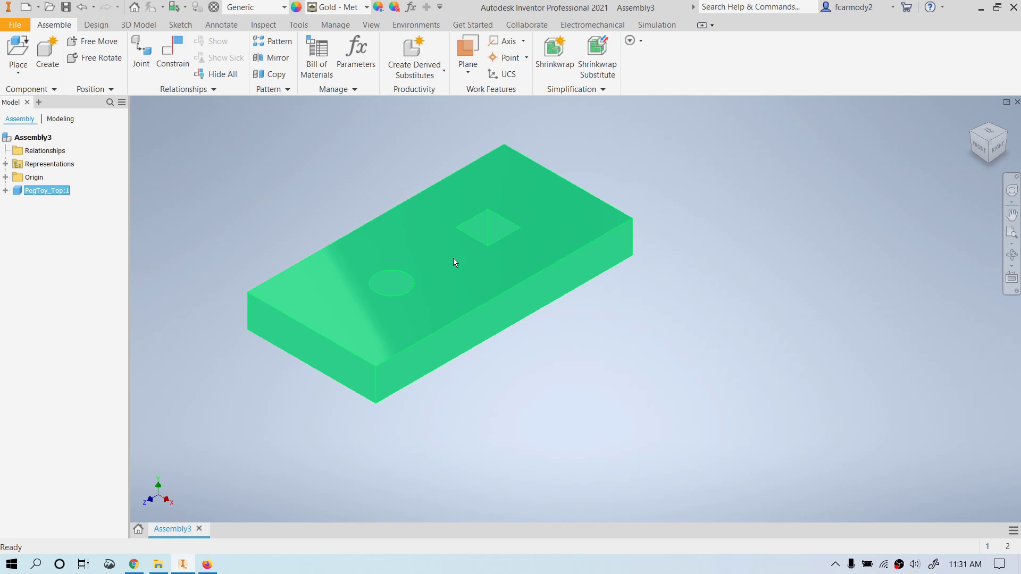
- Ground PegToy_Top:1 so the plate cannot move in the assembly
right_click(452, 257)
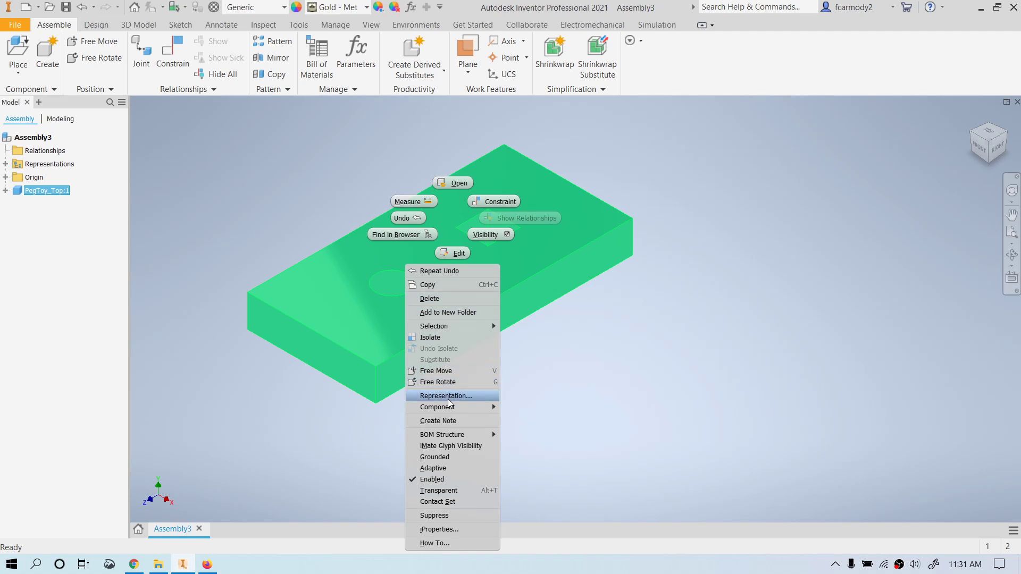
click(453, 457)
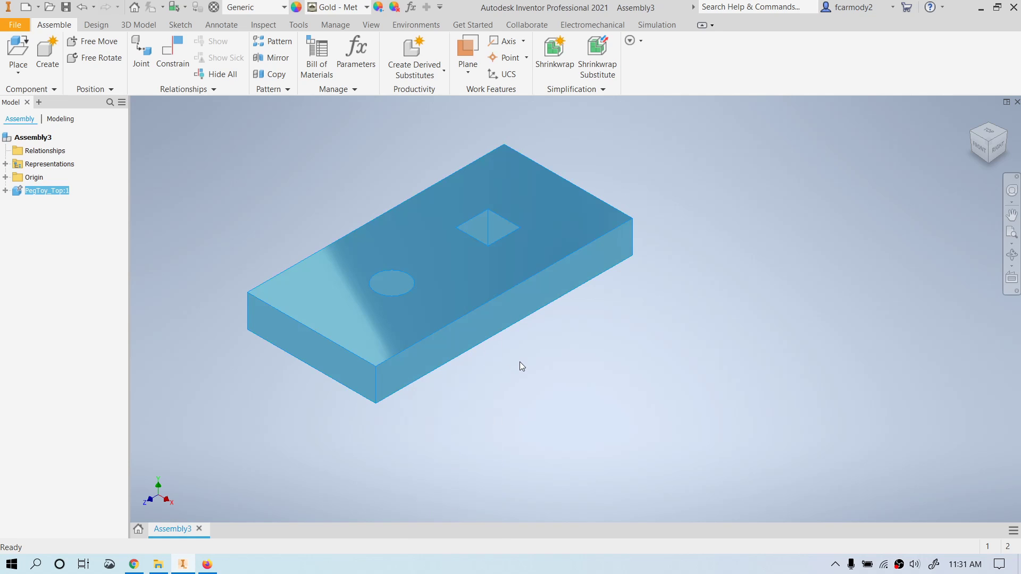
scroll(519, 362, down, 3)
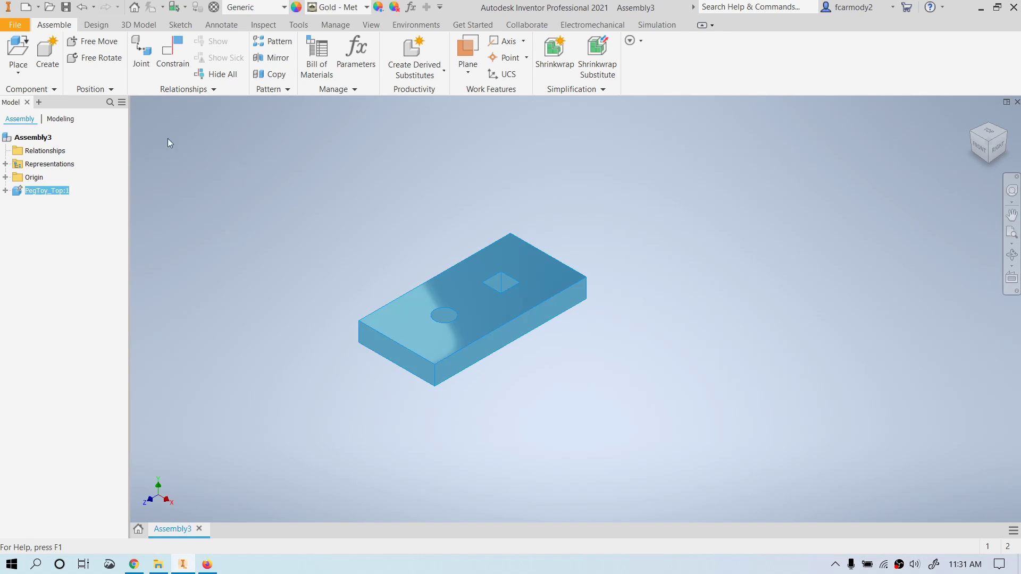
- Place two PegToy_Side.ipt pieces, PegToy_Side:1 and :2, beside the top plate
click(19, 59)
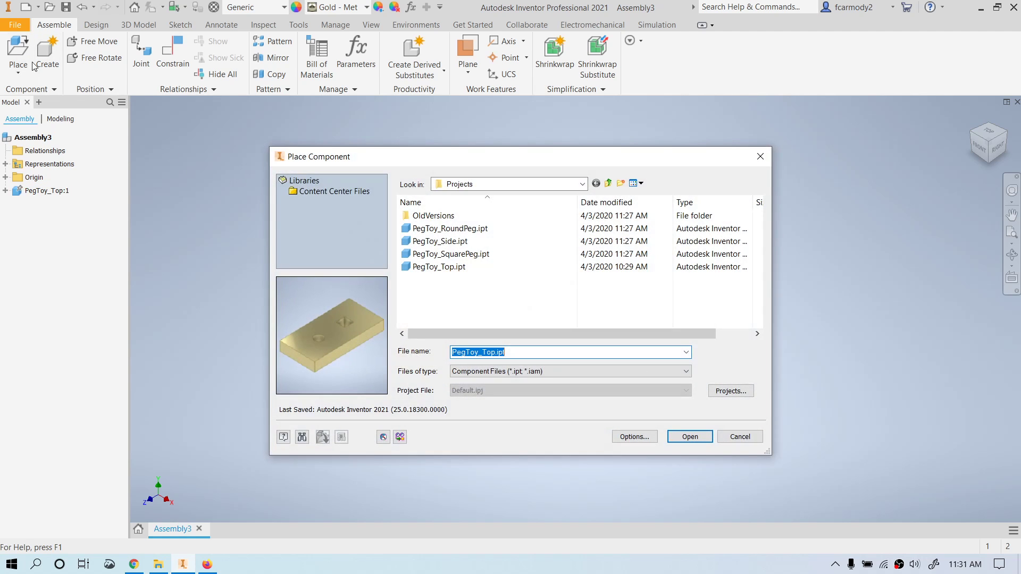
click(461, 242)
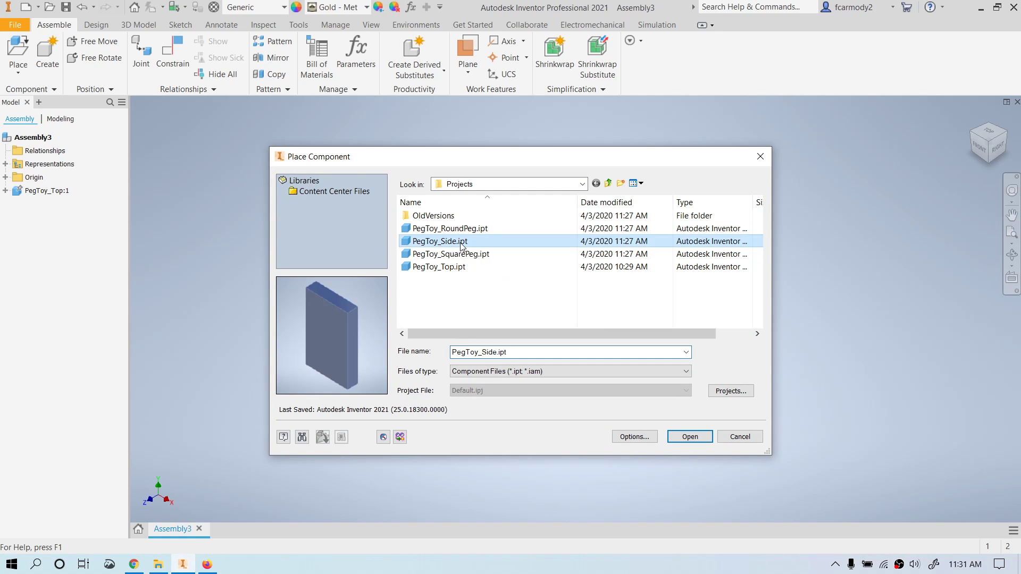
click(702, 439)
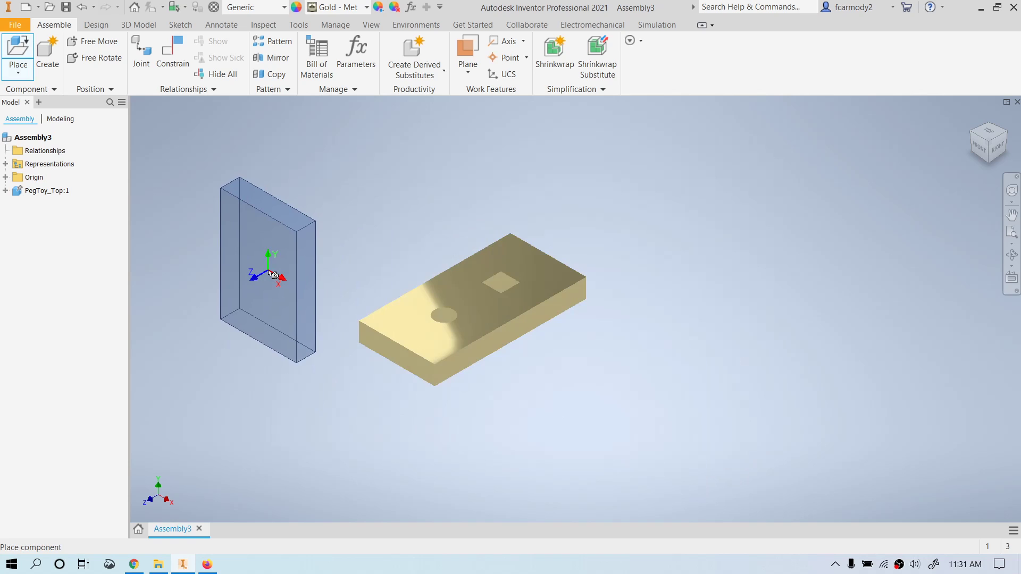
click(271, 274)
click(381, 202)
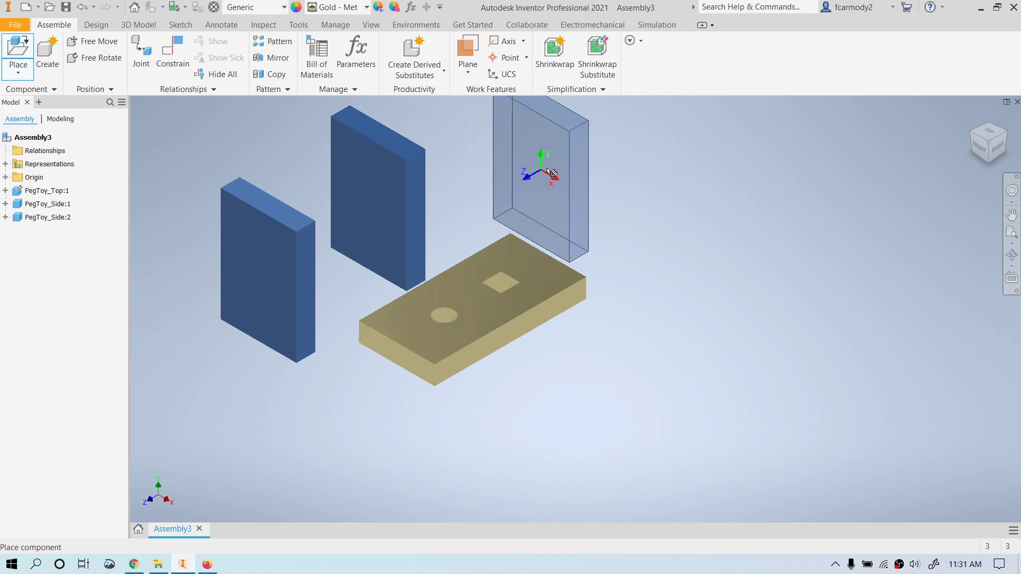
right_click(550, 171)
click(595, 165)
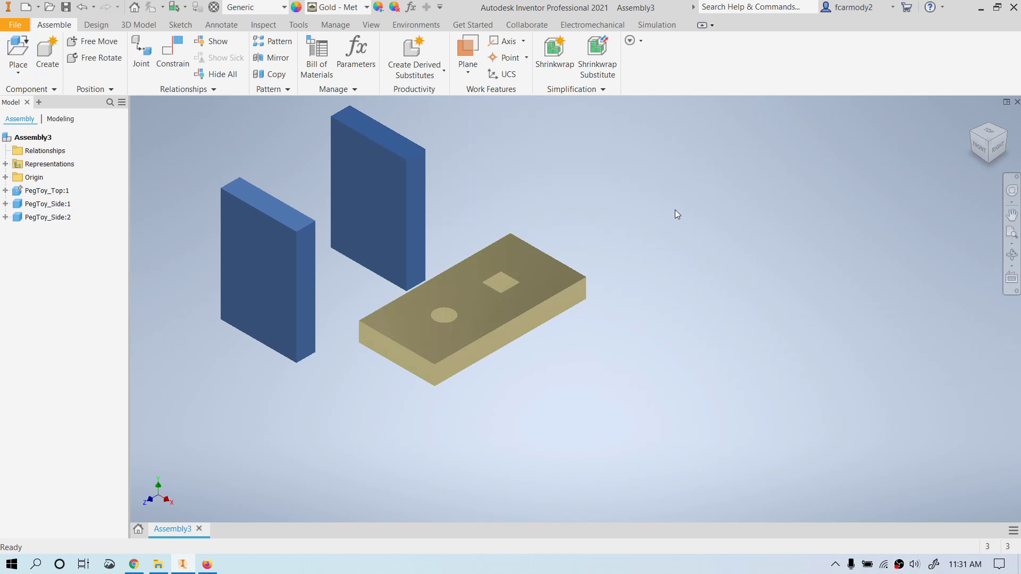
drag(985, 138, 985, 146)
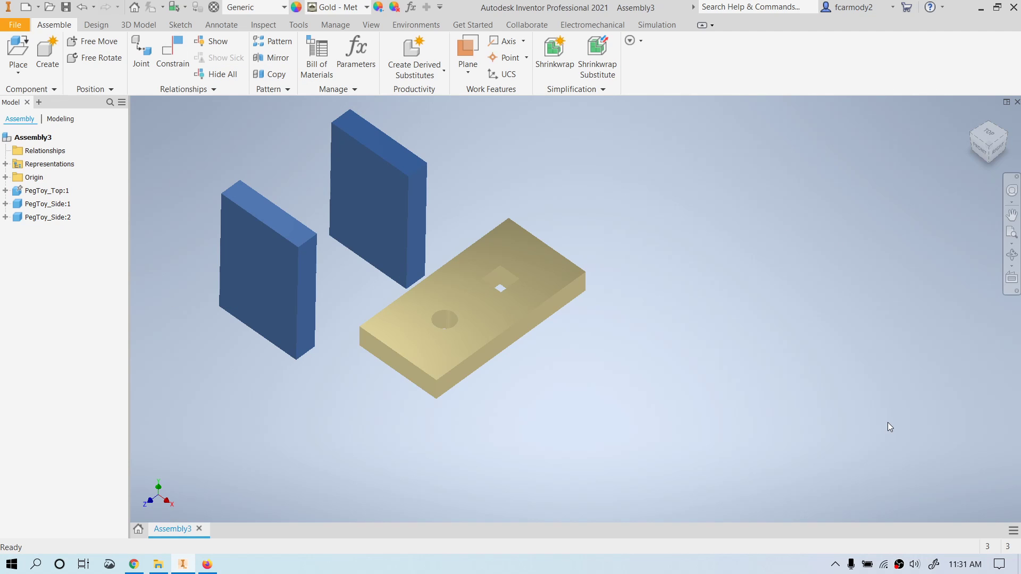
- Open the Place Constraint dialog and move it to the right side of the viewport
click(175, 53)
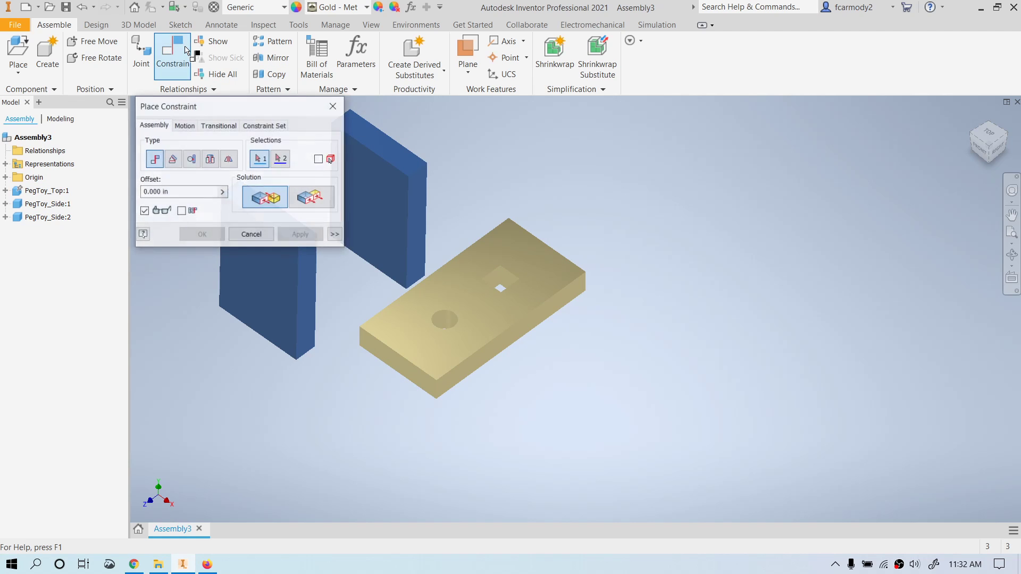
drag(234, 106, 668, 87)
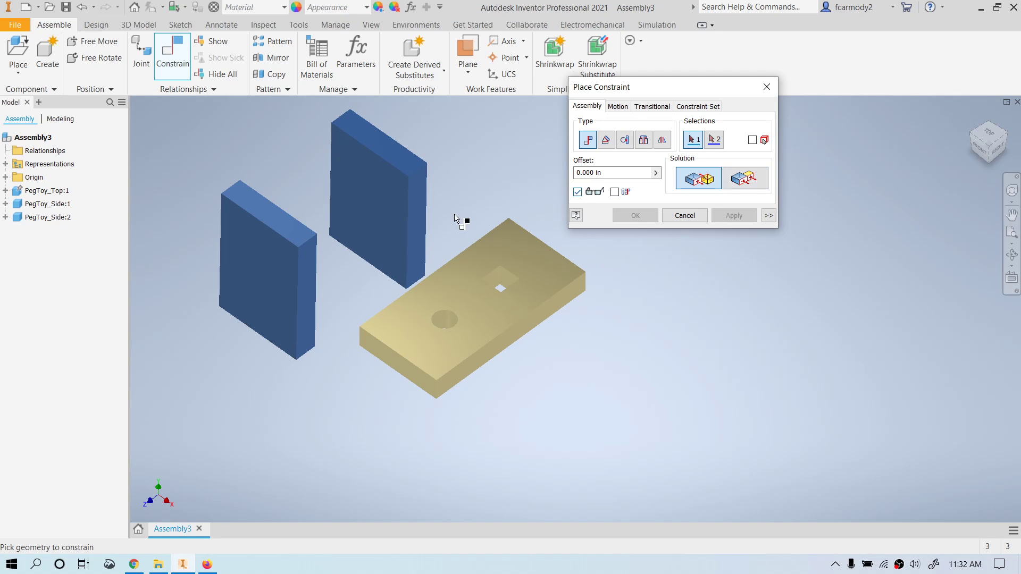
- Pick the side piece's face as the first Mate selection
mouse_move(990, 142)
mouse_down()
mouse_move(996, 52)
mouse_move(993, 120)
mouse_move(951, 140)
mouse_move(952, 176)
mouse_up()
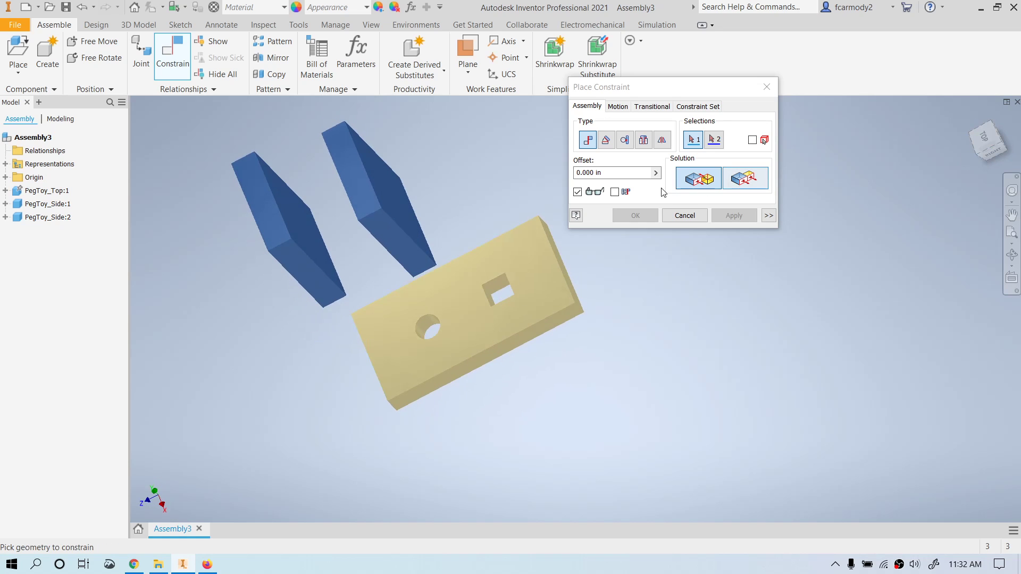
scroll(302, 212, up, 5)
scroll(303, 212, down, 8)
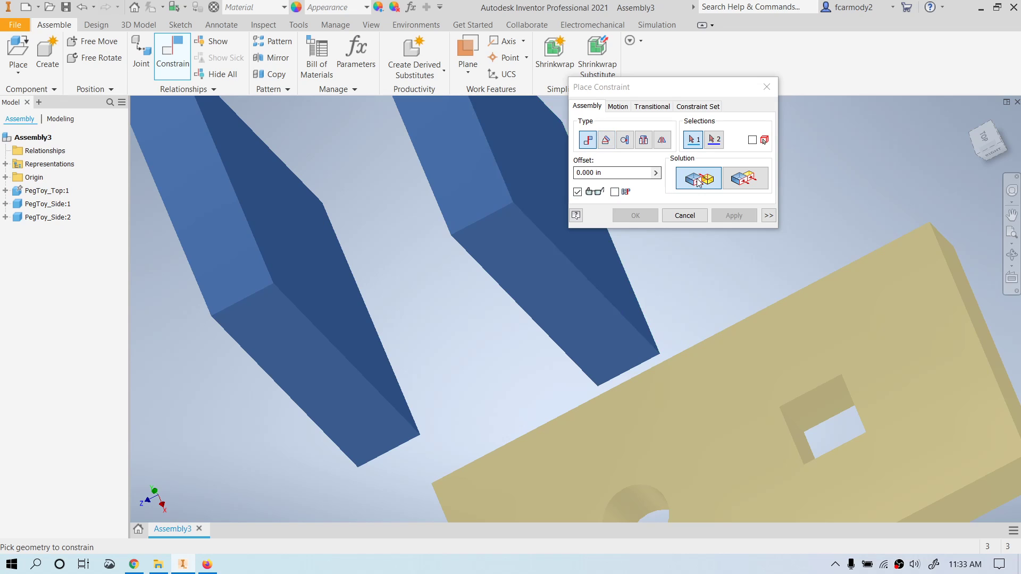
click(269, 221)
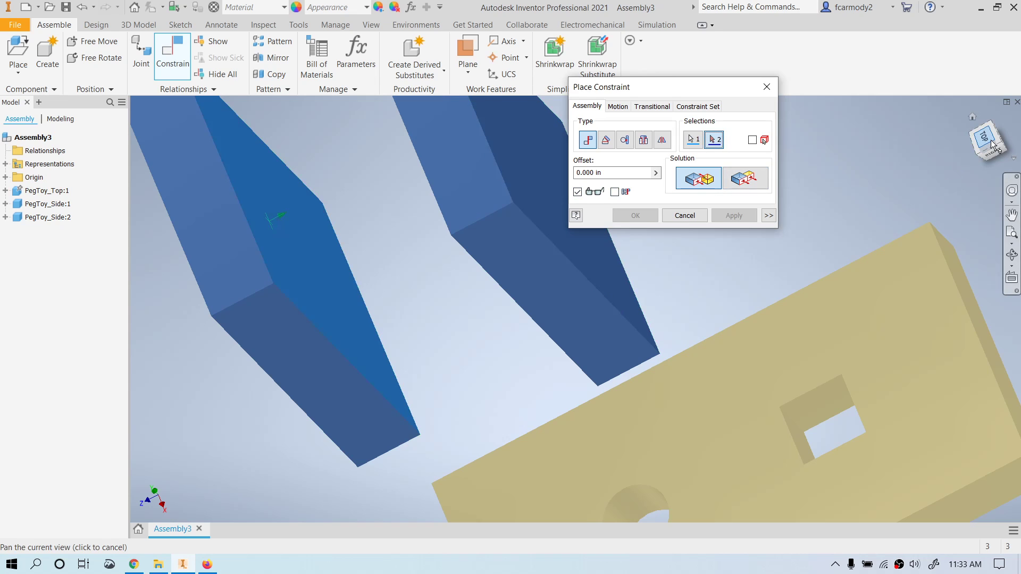
- Select the top plate's end face and apply the 0.000 in Mate constraint
drag(992, 144, 972, 155)
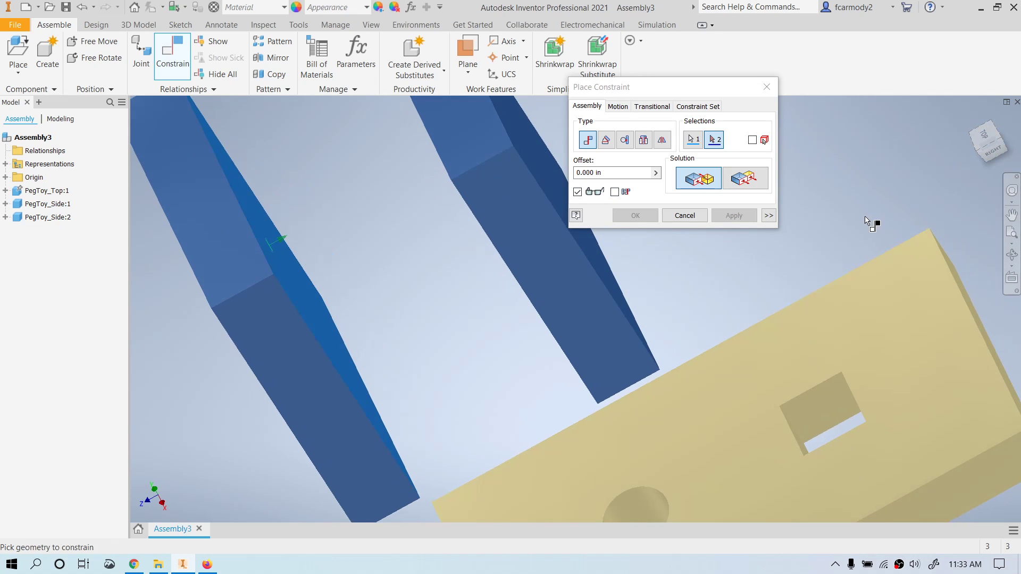
middle_drag(847, 230, 864, 105)
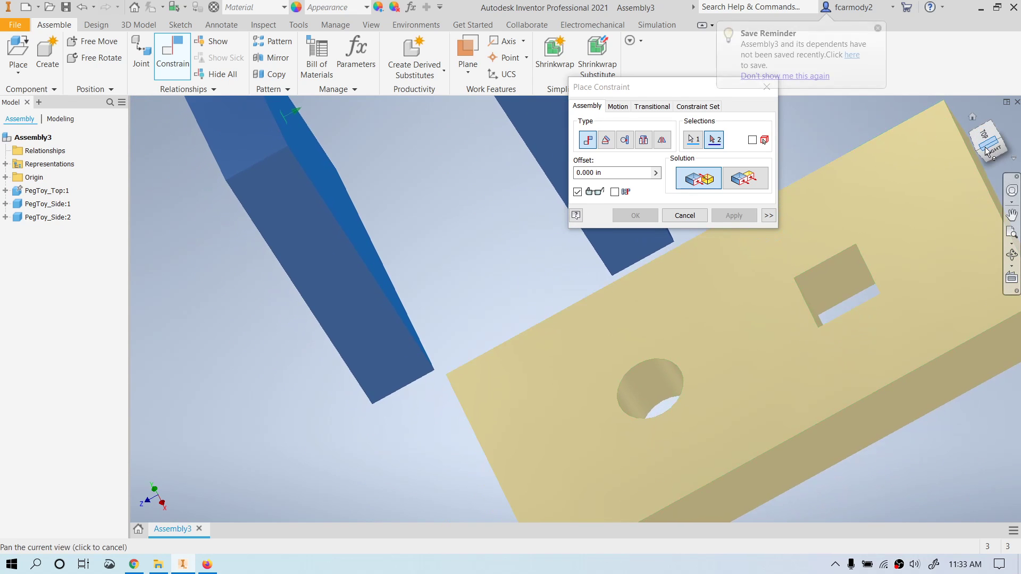
drag(988, 142, 995, 130)
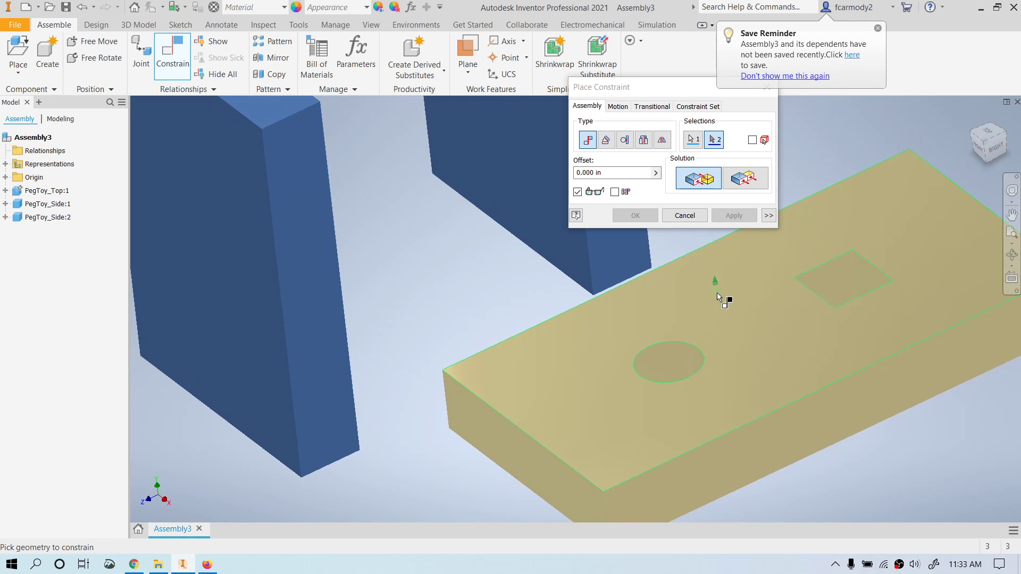
click(491, 429)
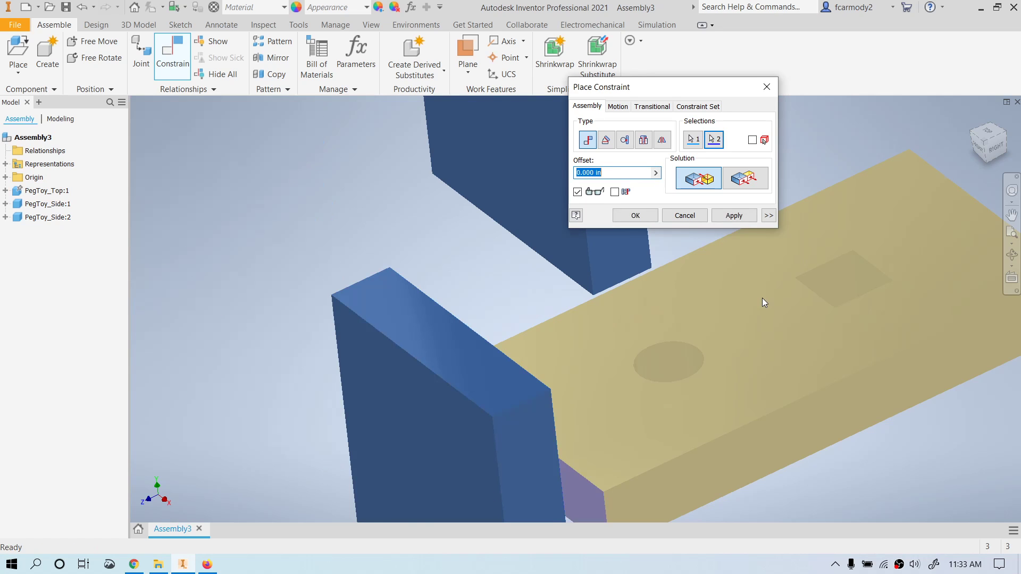
scroll(762, 301, up, 2)
scroll(604, 278, down, 3)
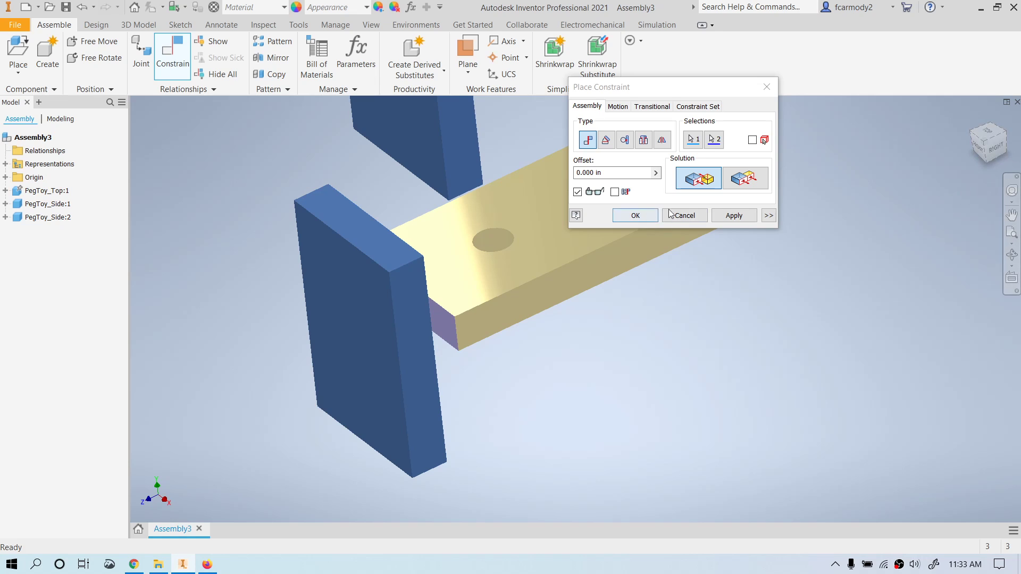
click(636, 215)
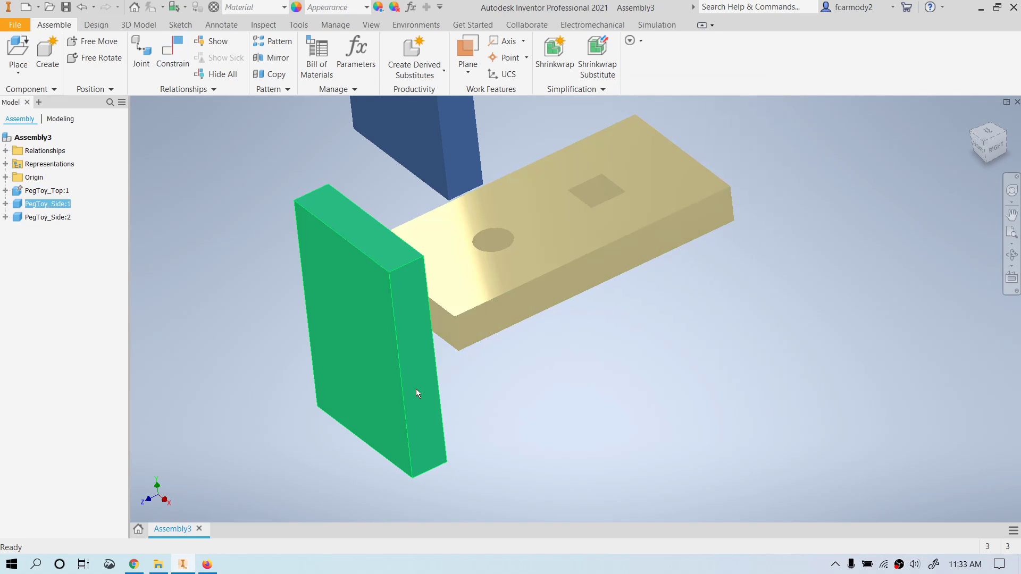
- Slide PegToy_Side:1 lower and left along the plate's end face, checking Right and Front views
drag(416, 388, 456, 425)
click(999, 148)
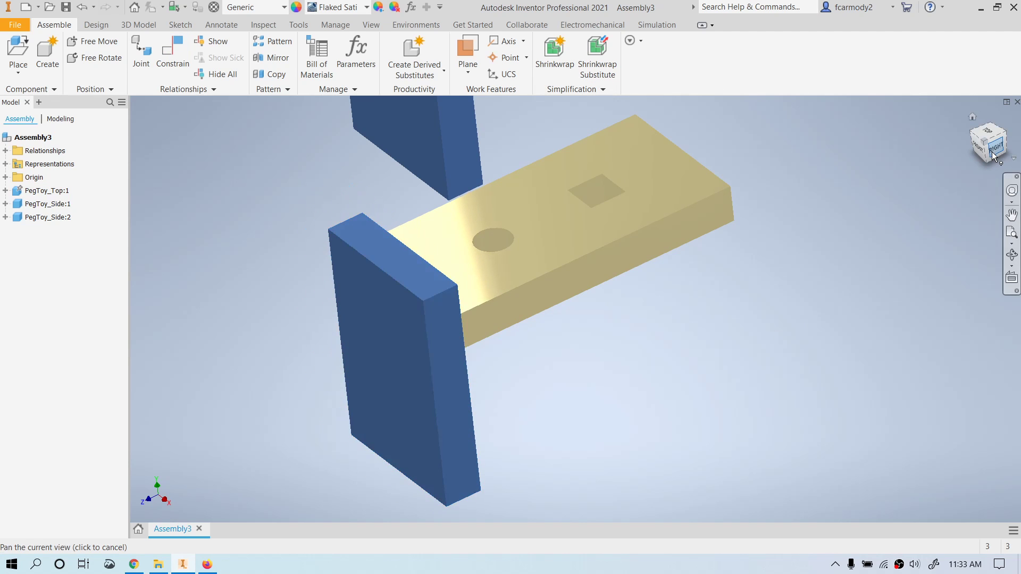
click(989, 143)
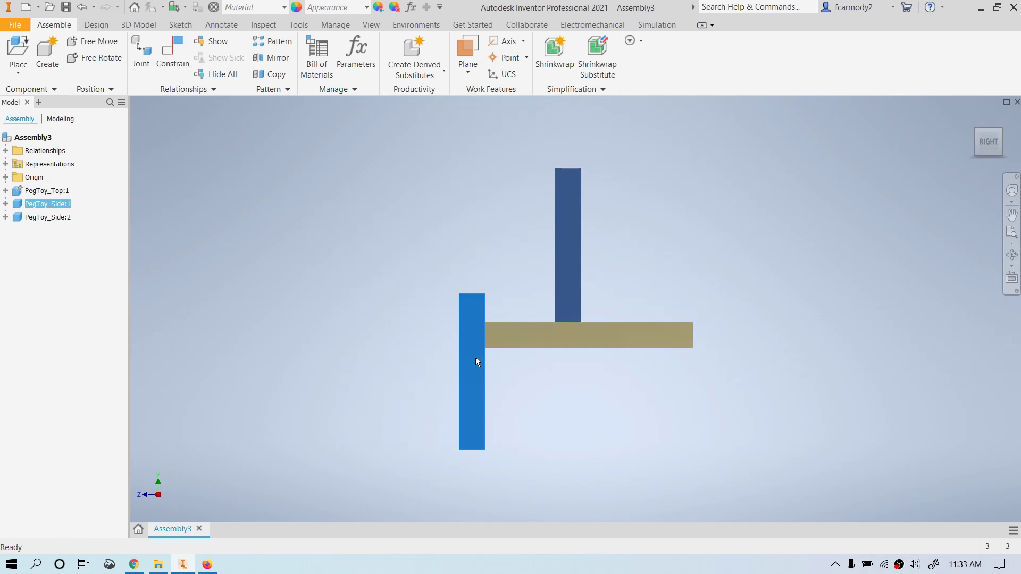
mouse_move(475, 358)
mouse_down()
mouse_move(442, 362)
mouse_move(468, 359)
mouse_move(426, 352)
mouse_move(471, 273)
mouse_move(474, 348)
mouse_move(410, 349)
mouse_move(474, 349)
mouse_up()
click(989, 139)
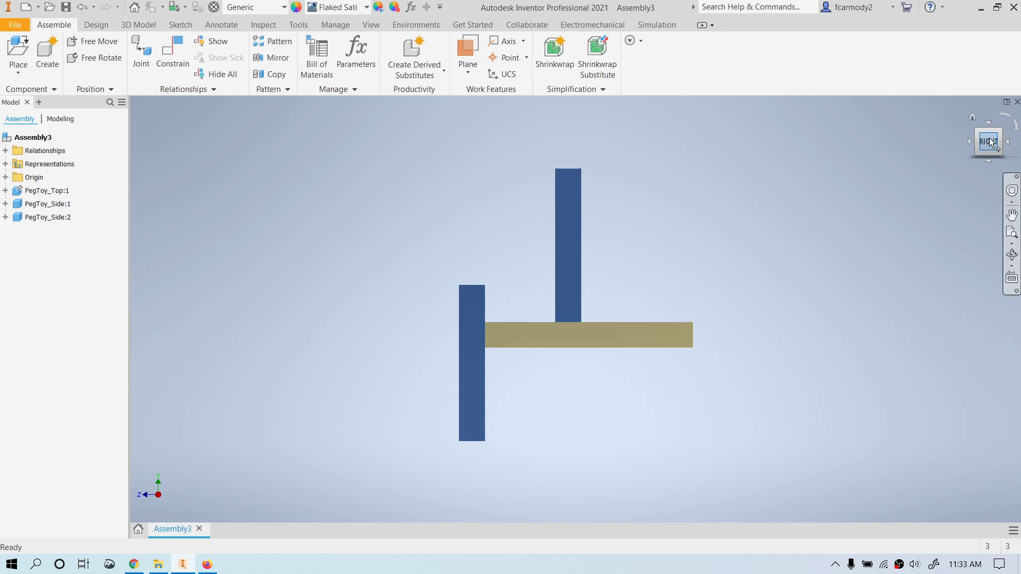
click(965, 142)
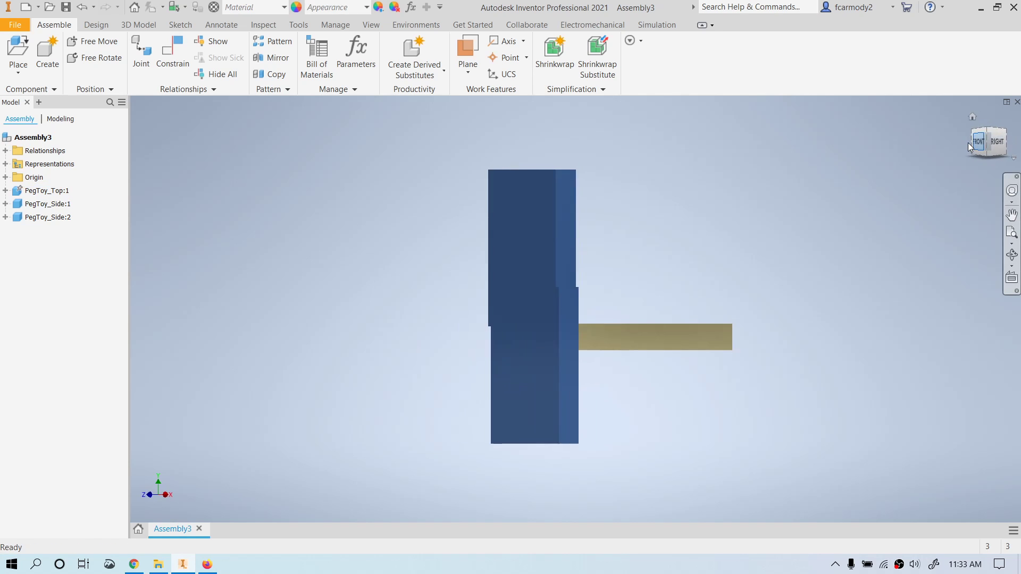
mouse_move(615, 366)
mouse_down()
mouse_move(554, 368)
mouse_move(608, 375)
mouse_up()
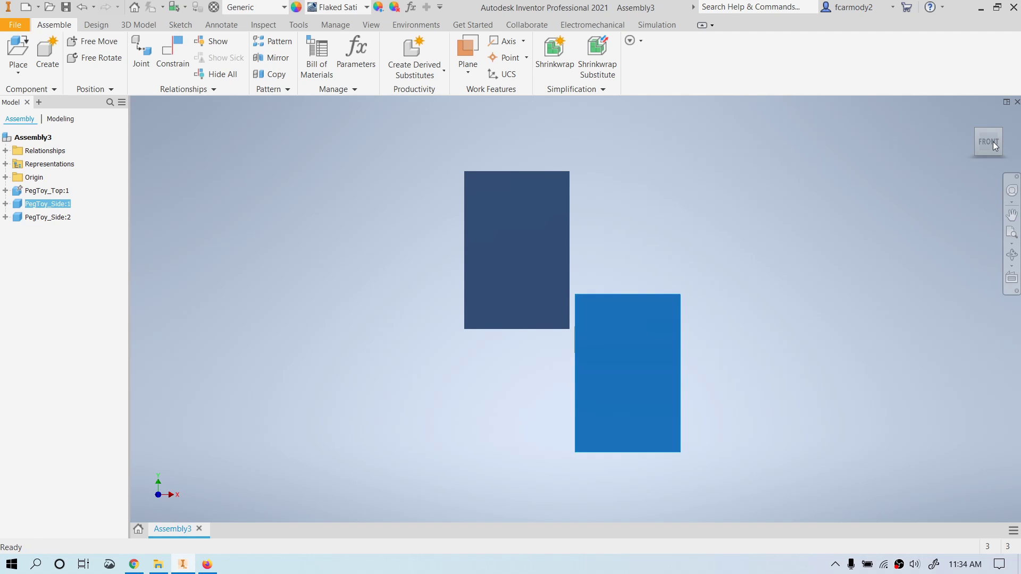
drag(993, 141, 975, 152)
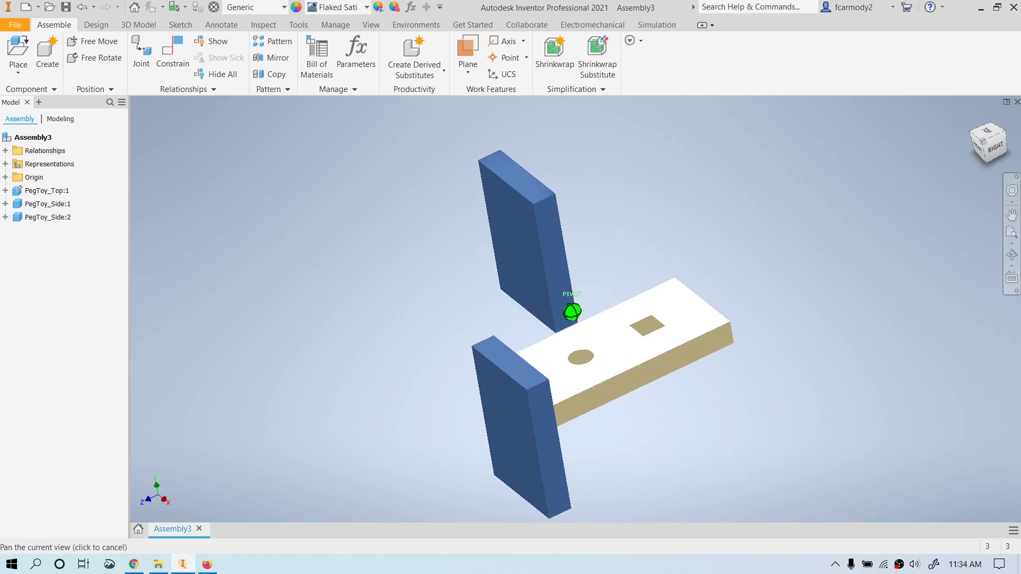
shift+middle_drag(893, 191, 743, 177)
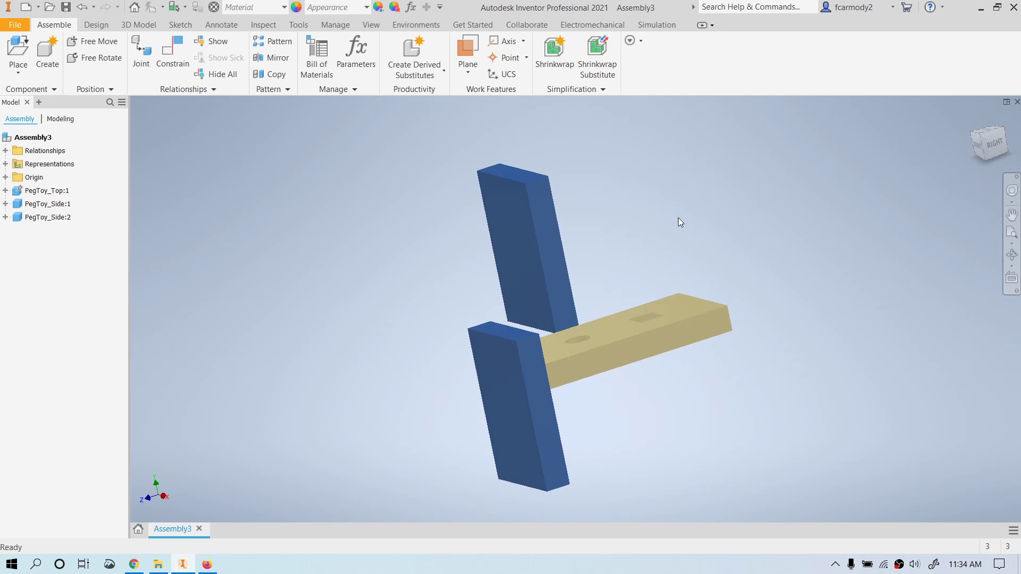
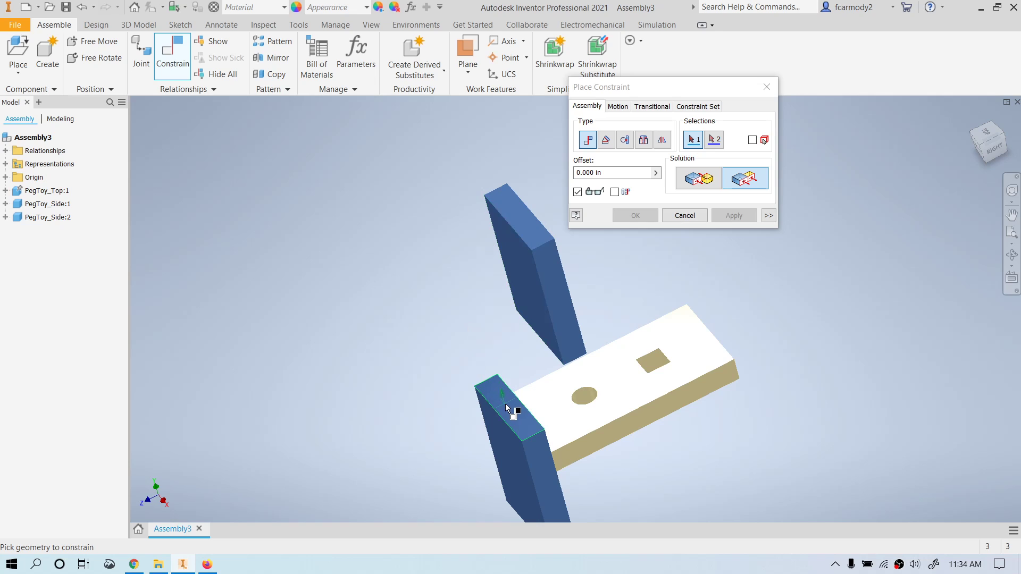
- Constrain PegToy_Side:1's end face flush to PegToy_Top's face at 0.000 in, then close the dialog
scroll(498, 410, up, 6)
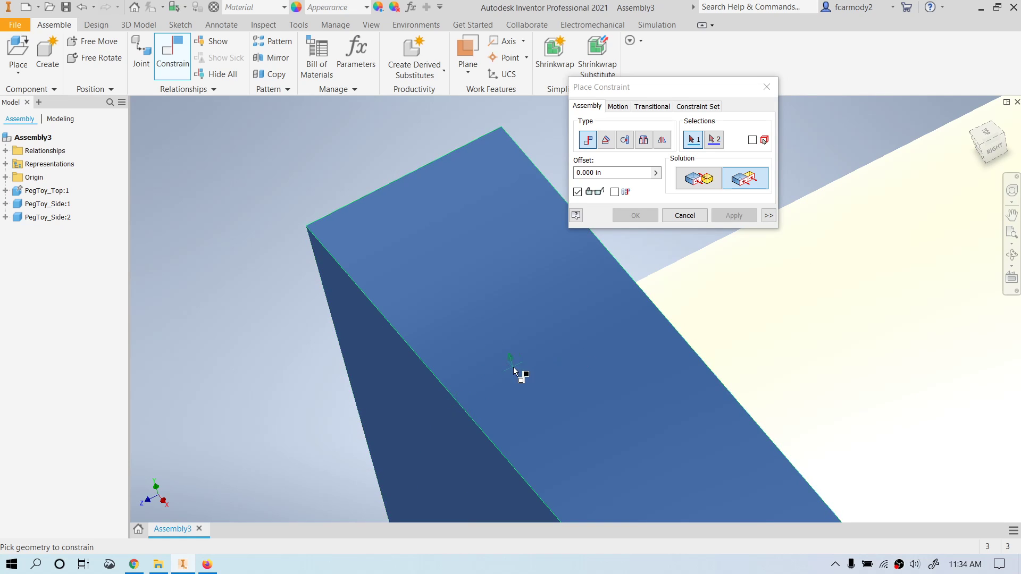
click(577, 365)
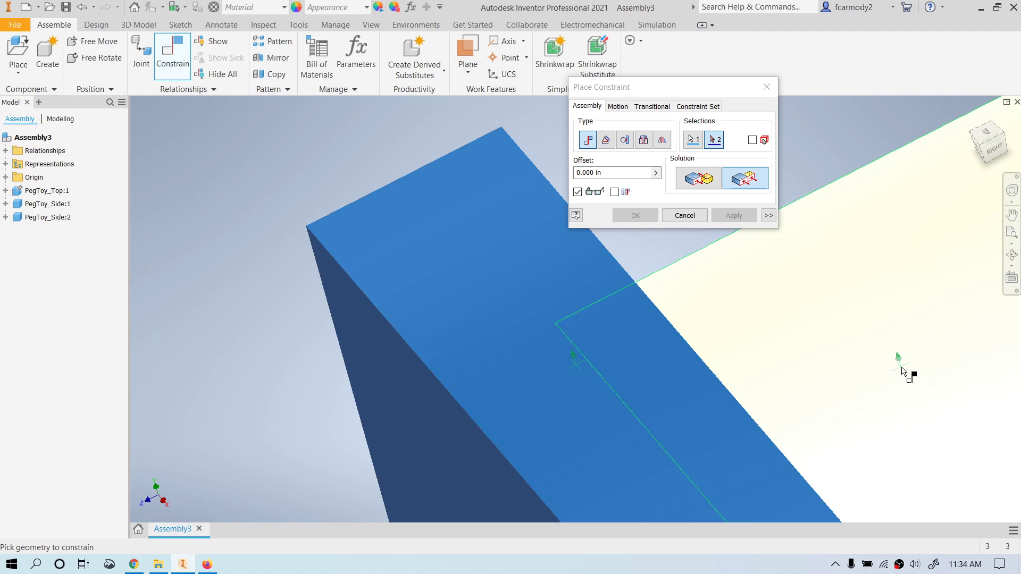
click(902, 368)
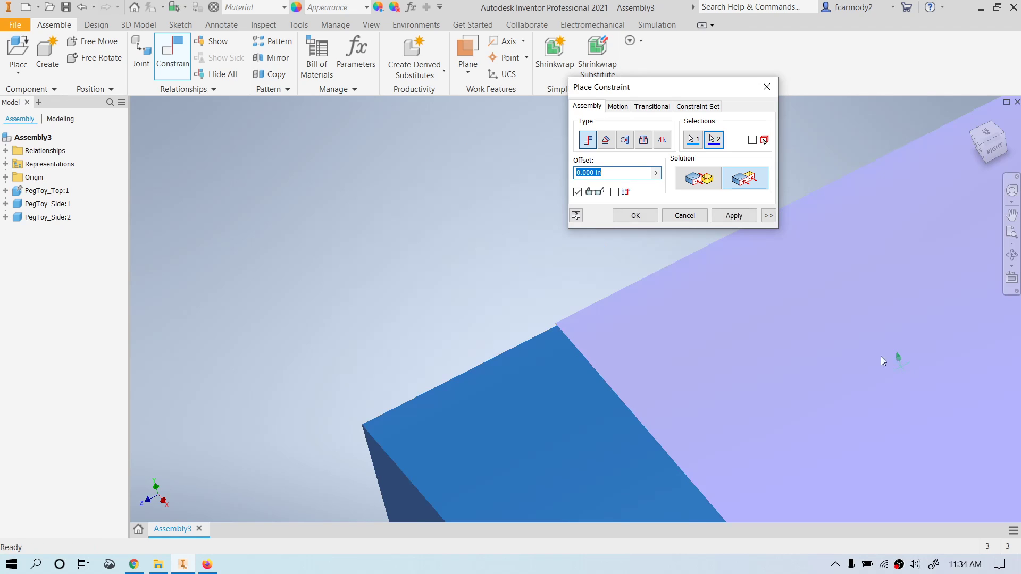
click(734, 216)
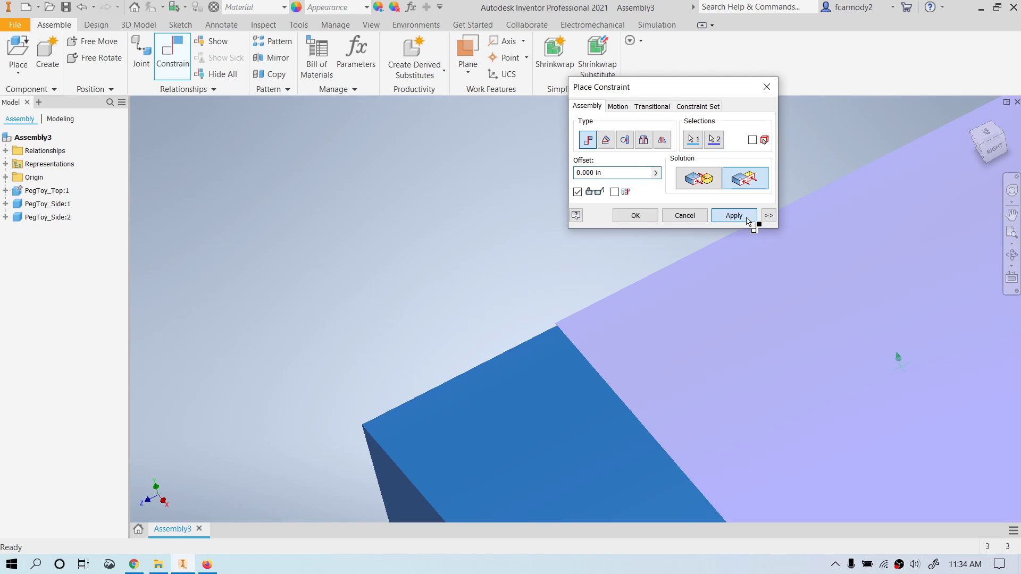
scroll(792, 281, down, 3)
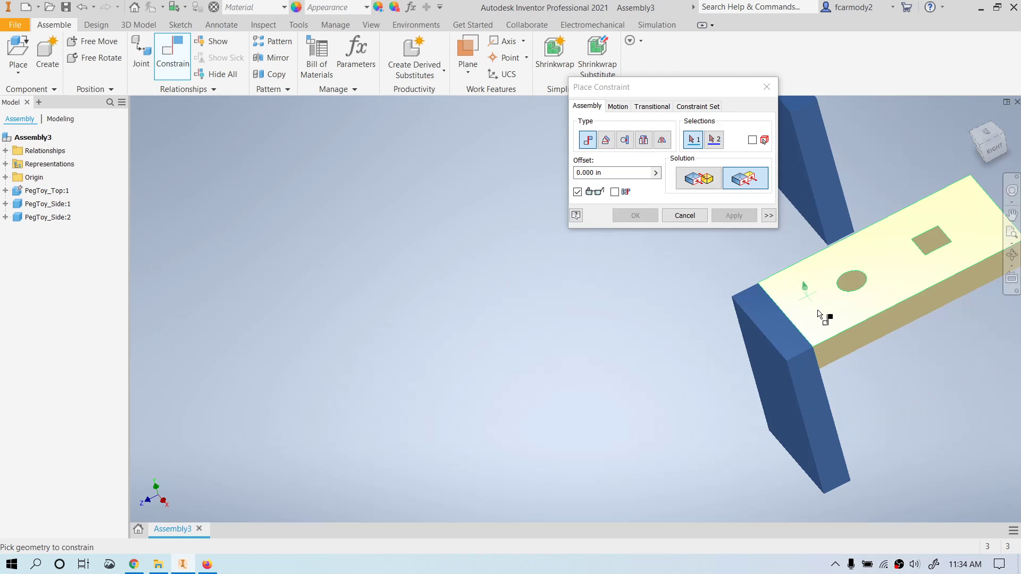
middle_drag(861, 349, 589, 296)
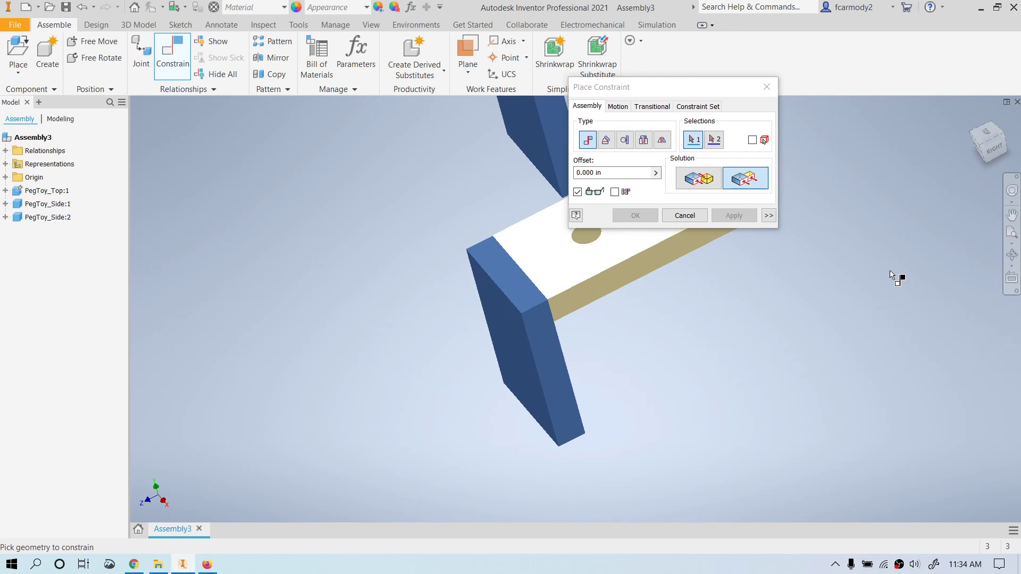
click(695, 215)
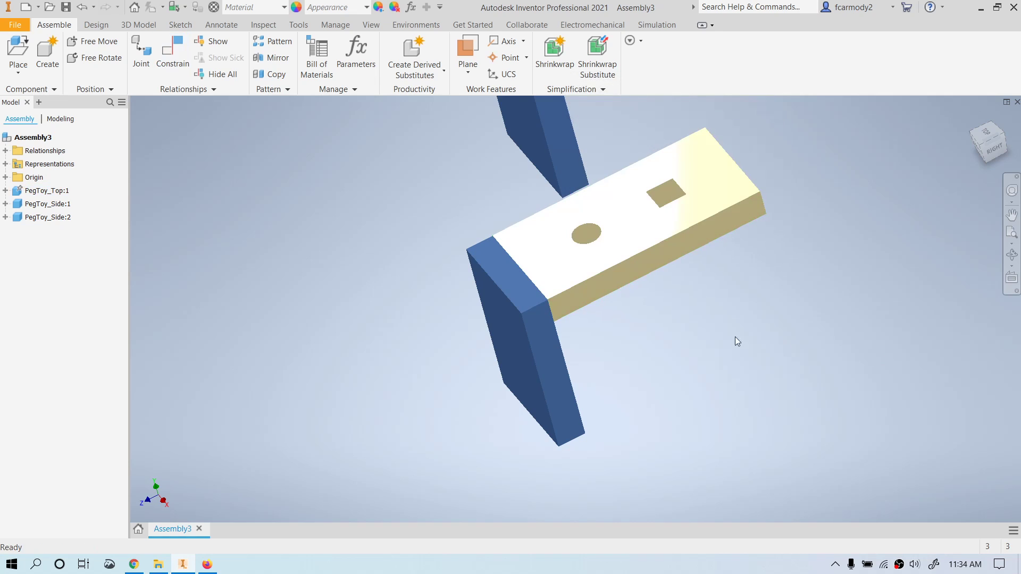
- Select PegToy_Side:1 and drag it to test how freely it still moves
scroll(682, 323, up, 3)
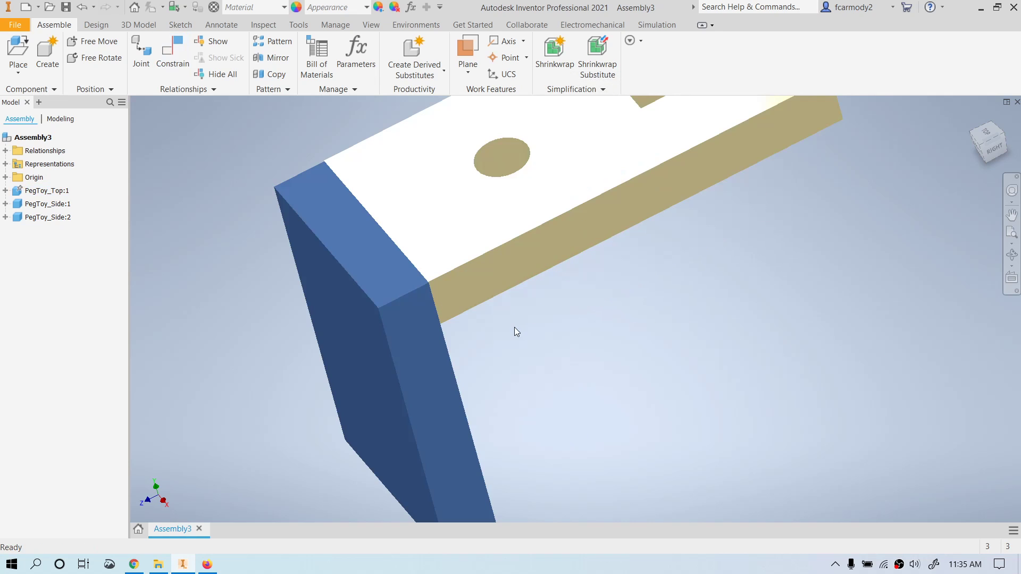
click(322, 242)
scroll(528, 336, down, 3)
click(419, 282)
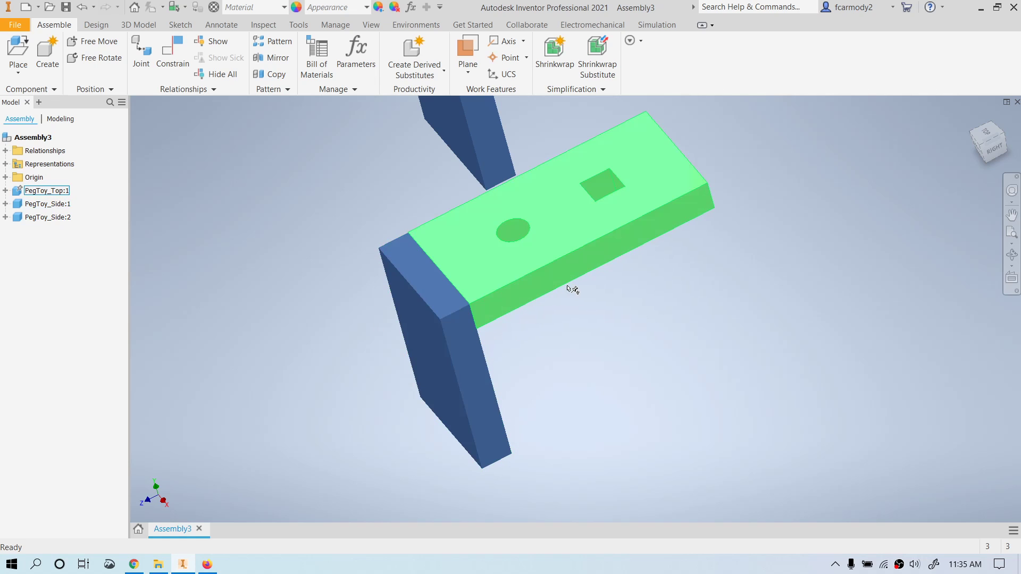
right_click(589, 345)
click(596, 334)
mouse_move(474, 361)
mouse_down()
mouse_move(468, 344)
mouse_move(476, 375)
mouse_up()
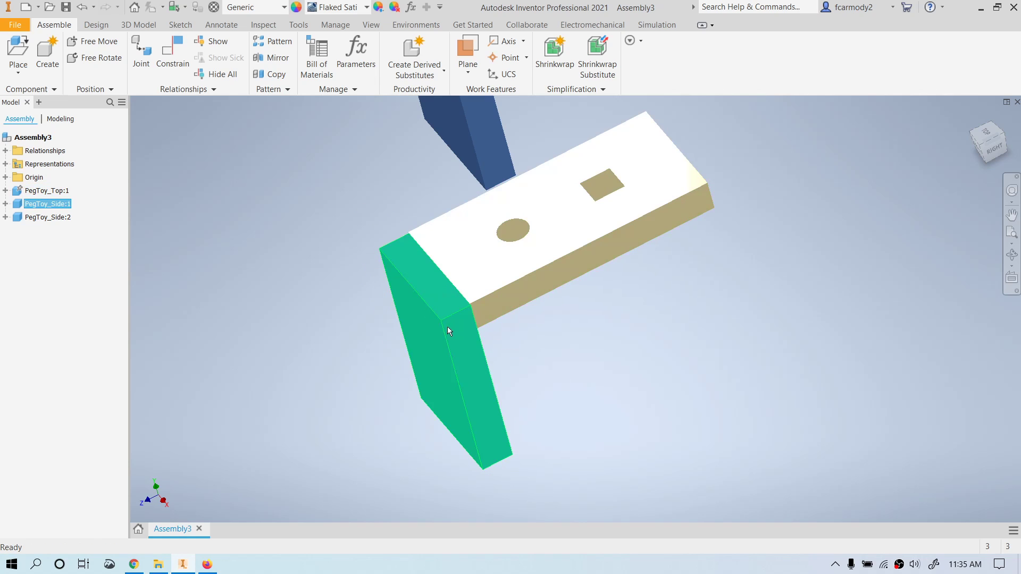
drag(460, 338, 459, 332)
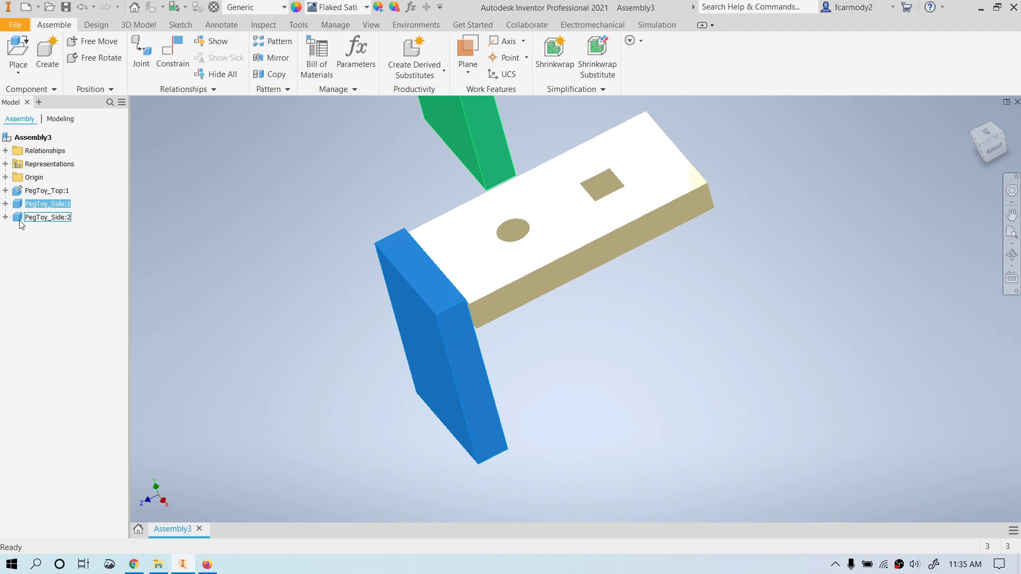
- Delete the Flush:1 and Mate:1 constraints under PegToy_Side:1 in the browser
click(6, 204)
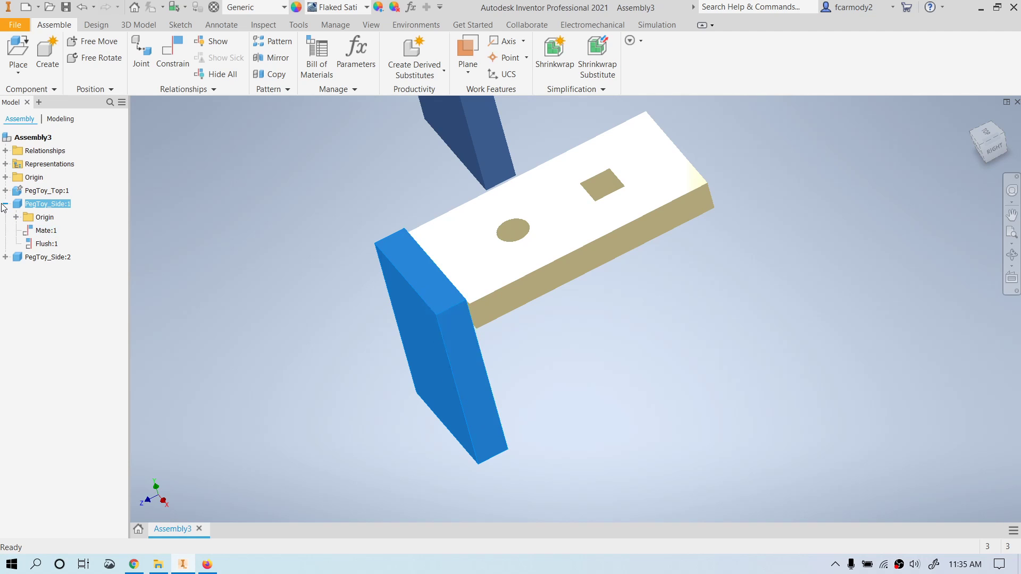
right_click(43, 243)
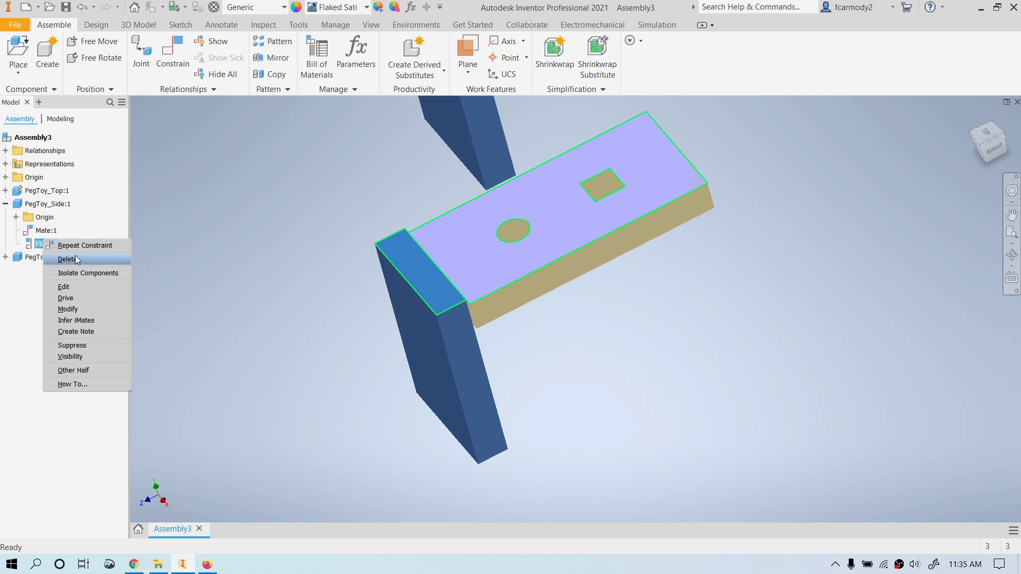
click(67, 259)
right_click(45, 234)
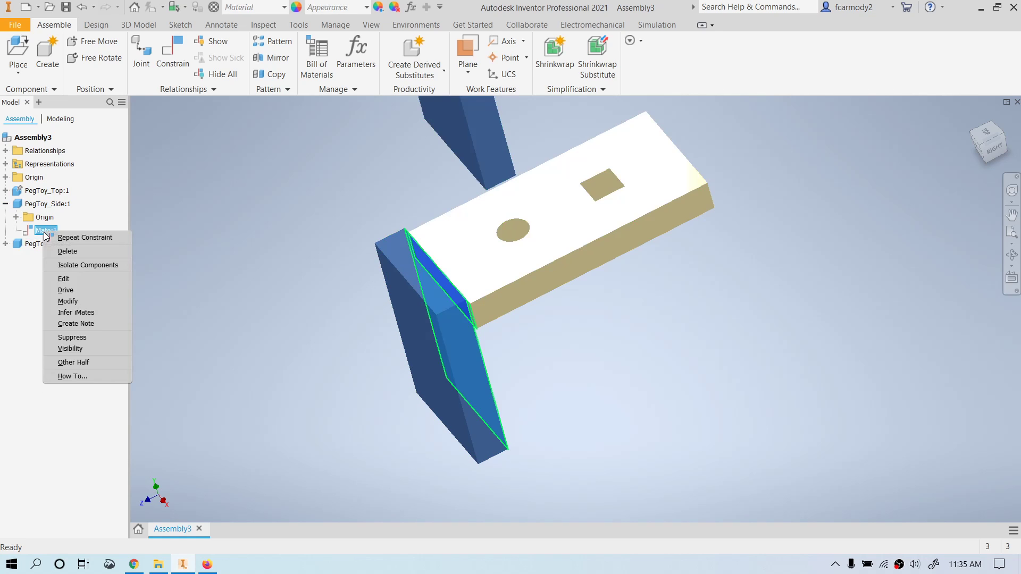
click(62, 251)
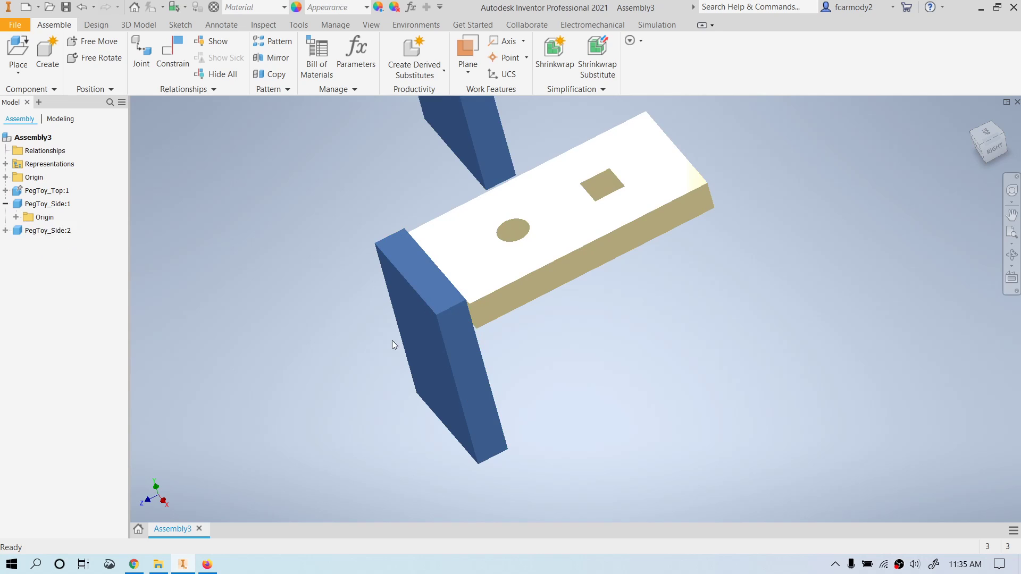
- Drag PegToy_Side:1 down from the plate, orbit to view from below, and start Constrain
drag(438, 347, 461, 406)
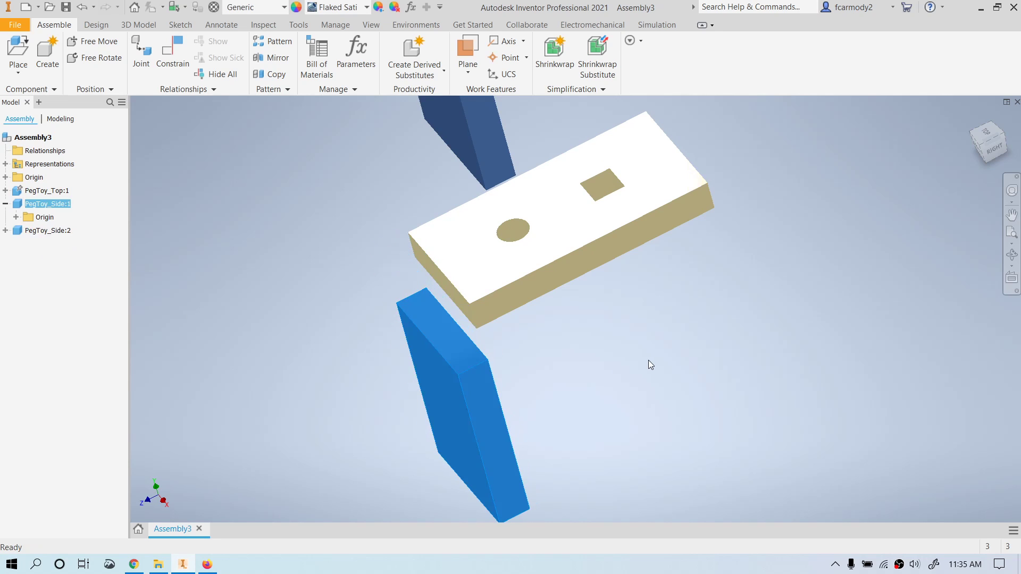
click(993, 152)
click(453, 379)
mouse_move(986, 155)
mouse_down()
mouse_move(1001, 131)
mouse_move(982, 123)
mouse_move(974, 132)
mouse_move(990, 155)
mouse_move(976, 151)
mouse_move(987, 138)
mouse_up()
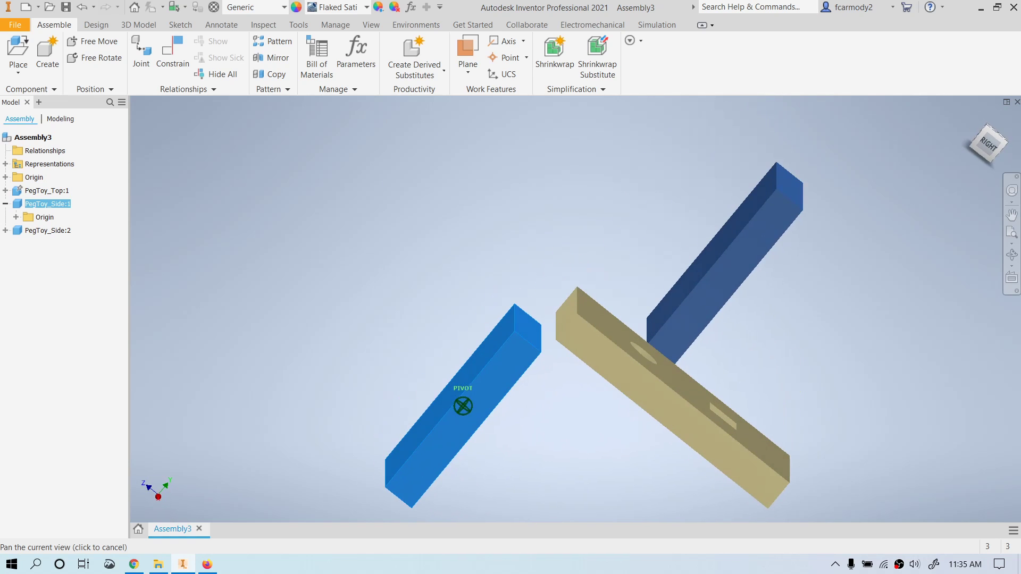
click(172, 55)
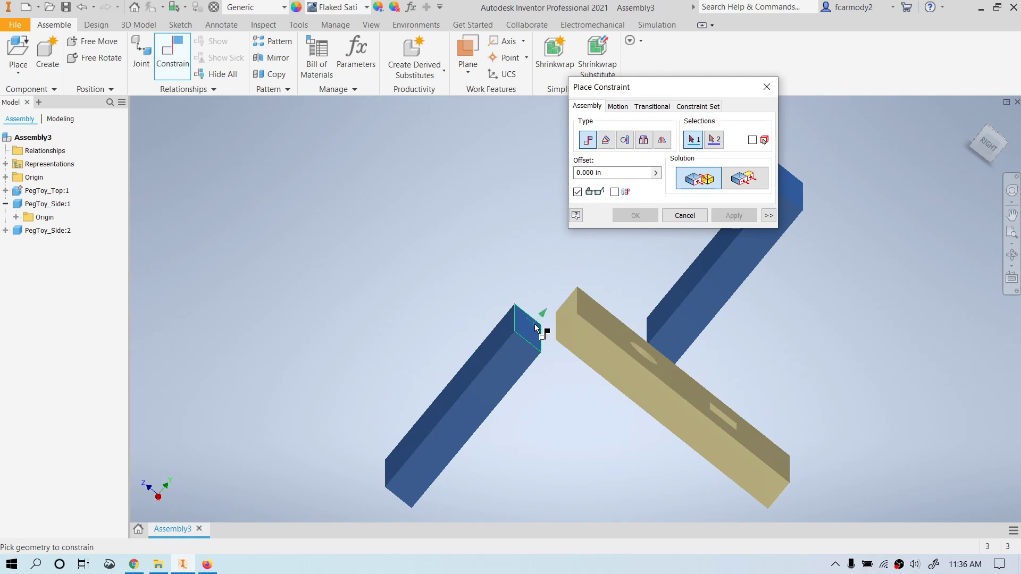
- Mate the blue leg's end face to the tan plate face at 0.000 in
scroll(531, 329, up, 5)
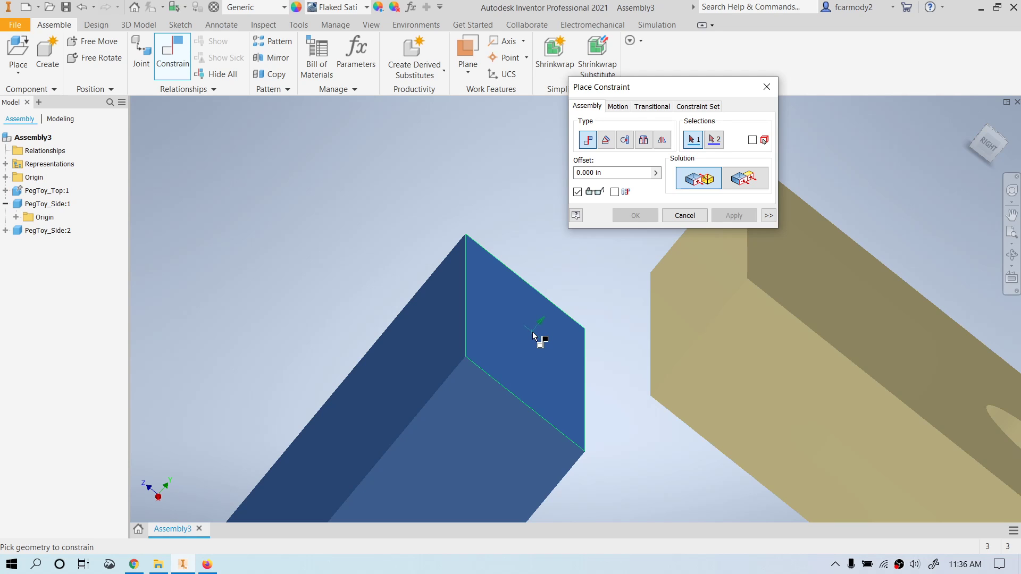
click(533, 335)
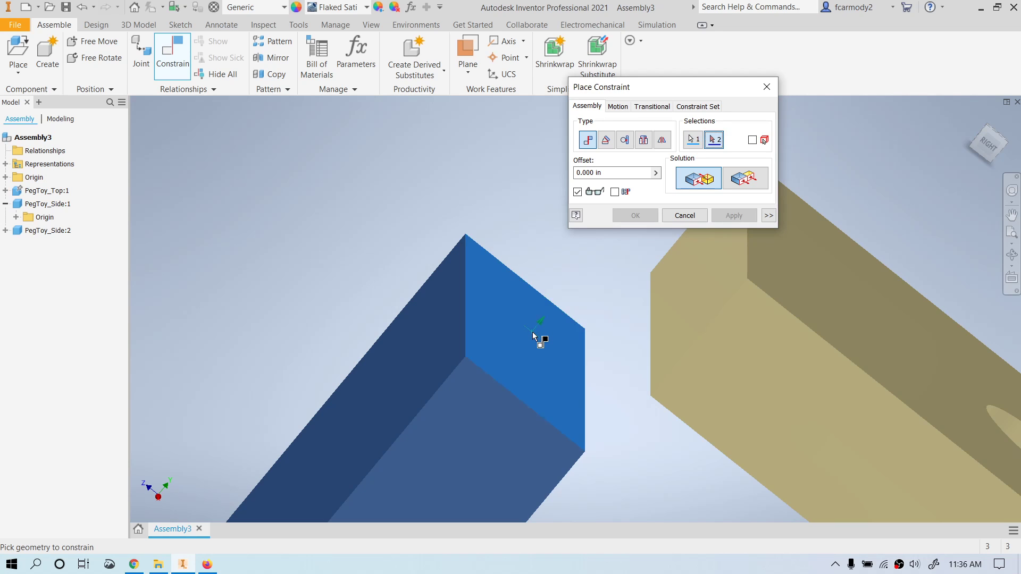
click(987, 148)
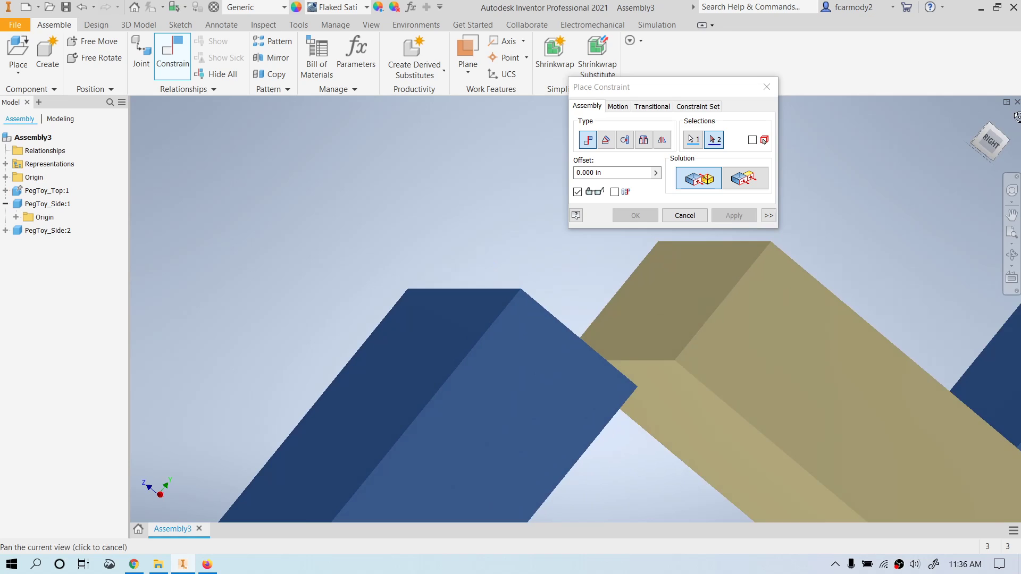
click(686, 419)
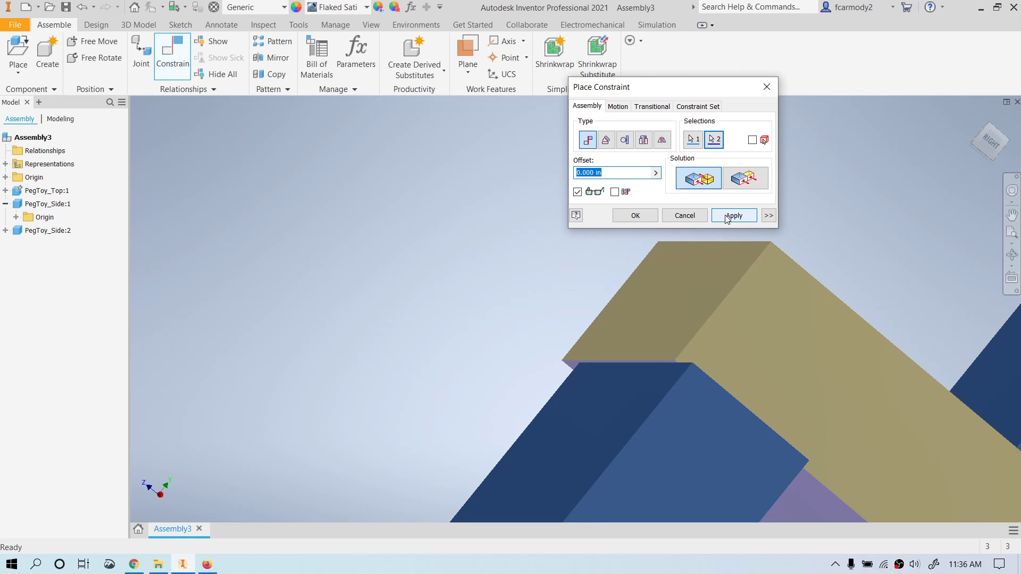
click(726, 216)
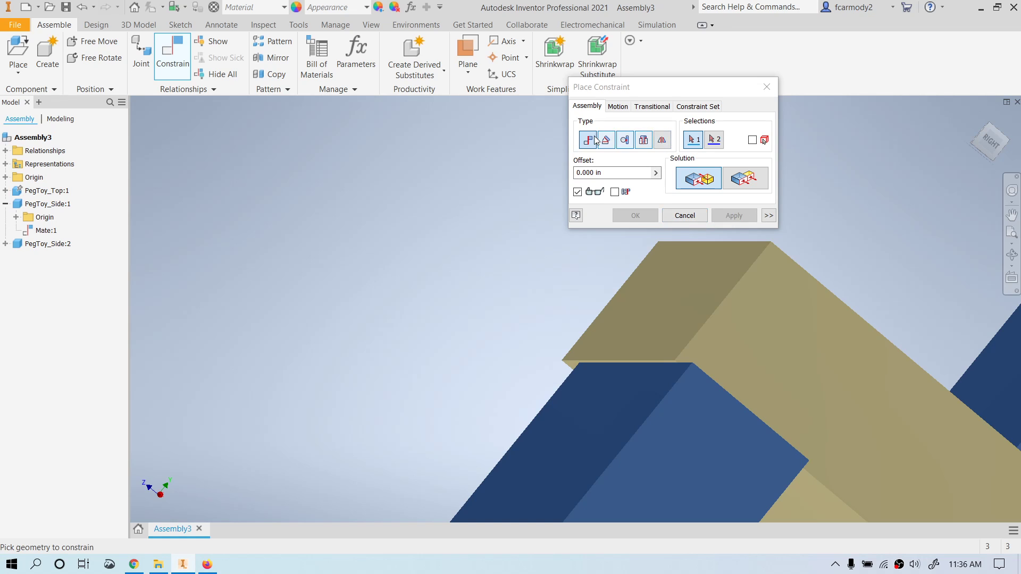
- Switch to the Flush solution and align the leg's side face with the plate's face
click(744, 181)
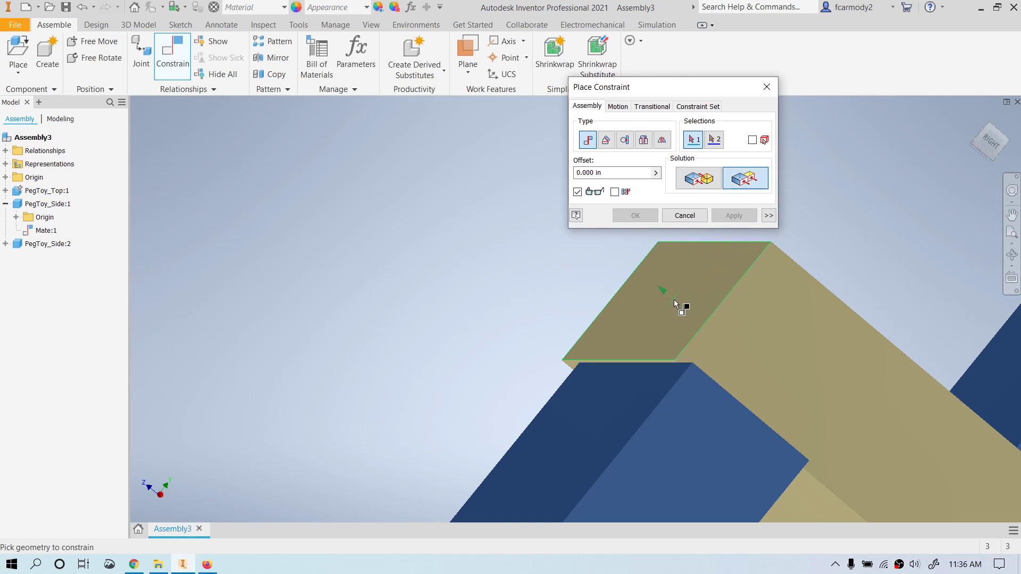
click(615, 400)
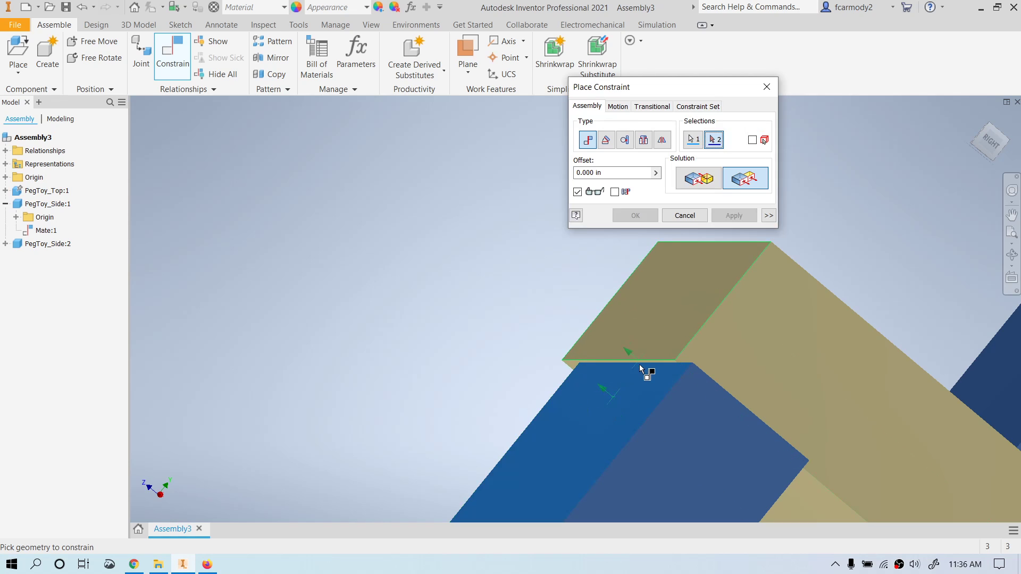
click(662, 319)
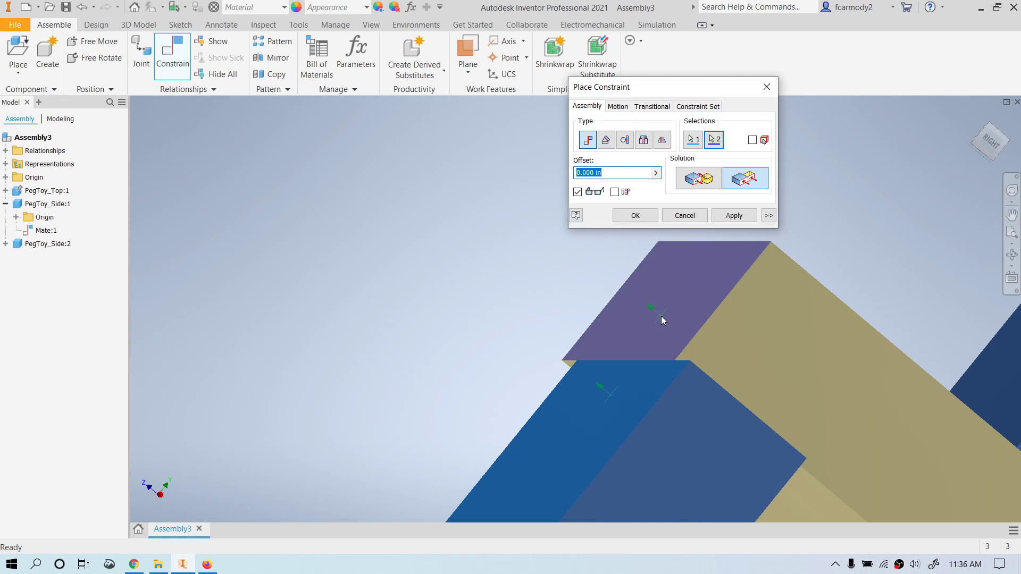
click(729, 217)
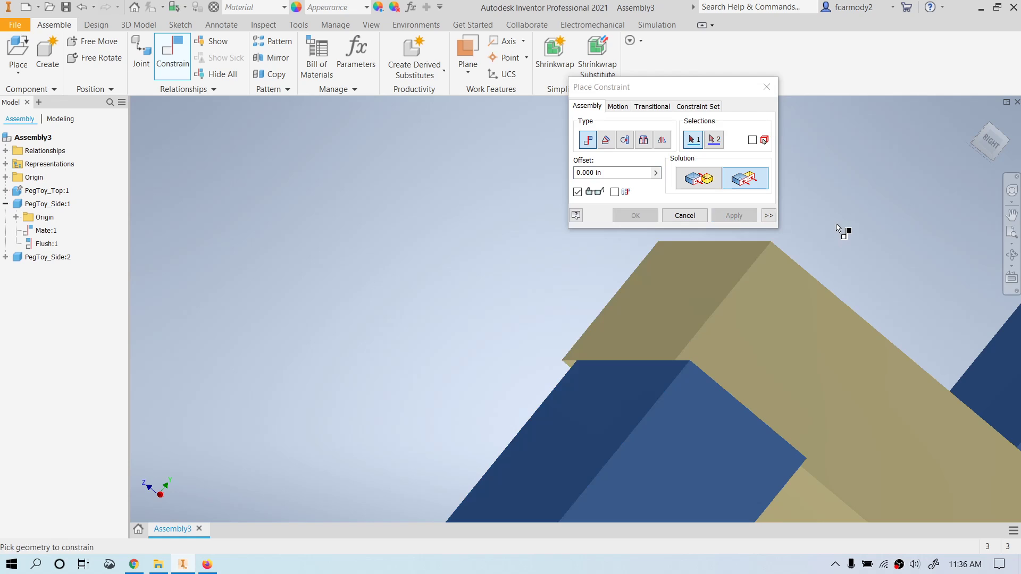
- Add Flush:2 between another leg face and the top plate face, then close the dialog
click(729, 456)
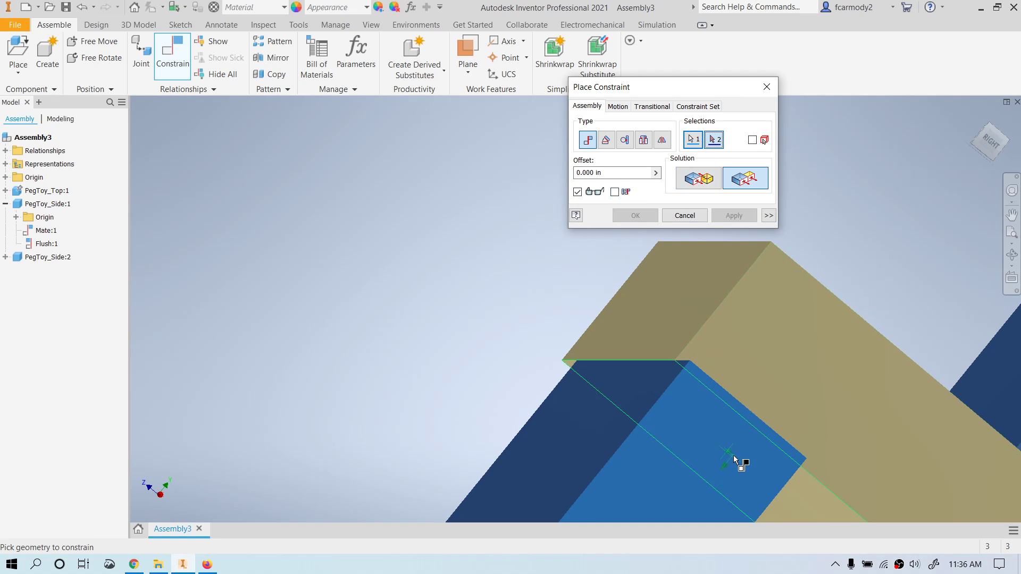
click(803, 361)
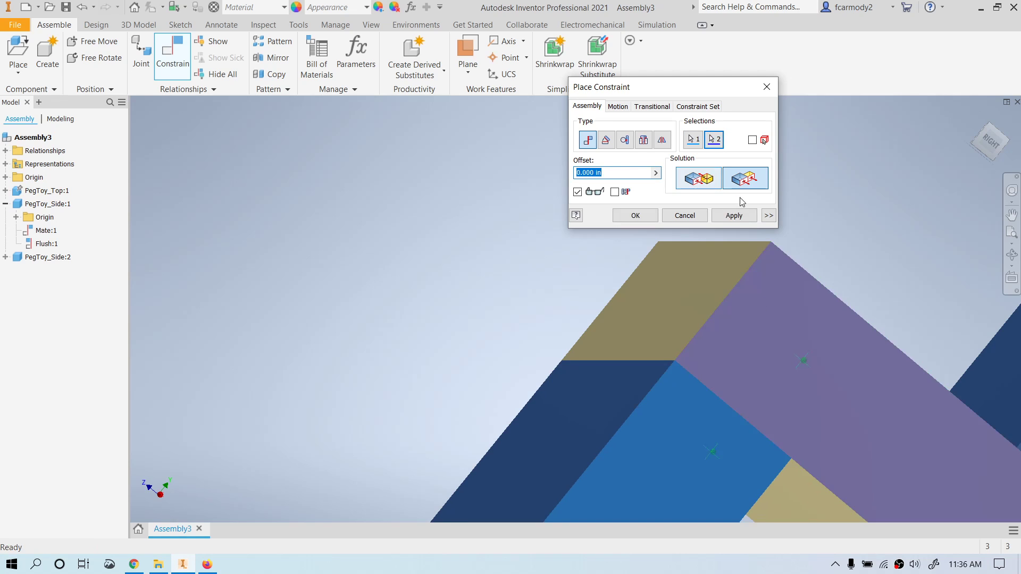
click(734, 216)
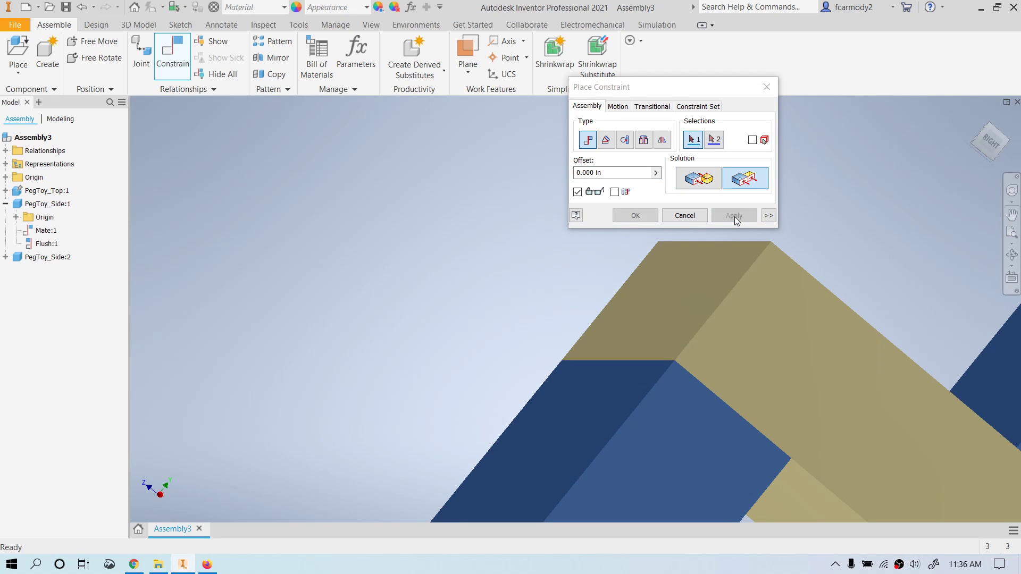
click(766, 87)
scroll(903, 168, up, 5)
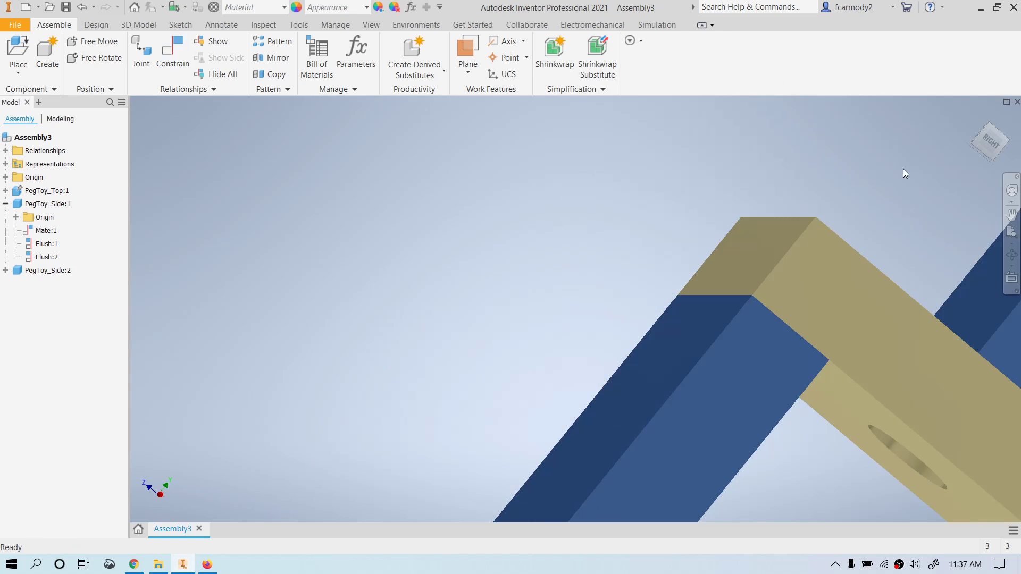
- Zoom out and orbit to an angled view showing the plate's holed top face and both legs
scroll(903, 168, up, 2)
scroll(680, 215, up, 4)
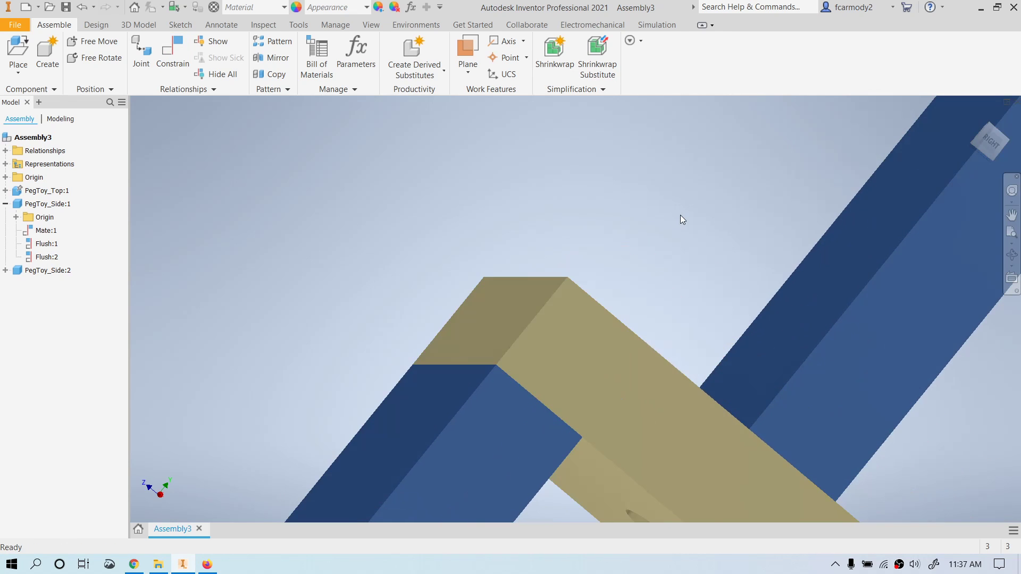
mouse_move(989, 137)
mouse_down()
mouse_move(985, 146)
mouse_move(964, 136)
mouse_up()
mouse_move(718, 354)
shift+middle_down()
mouse_move(736, 308)
mouse_move(717, 351)
mouse_move(744, 375)
mouse_move(766, 420)
shift+middle_up()
shift+middle_drag(660, 388, 659, 367)
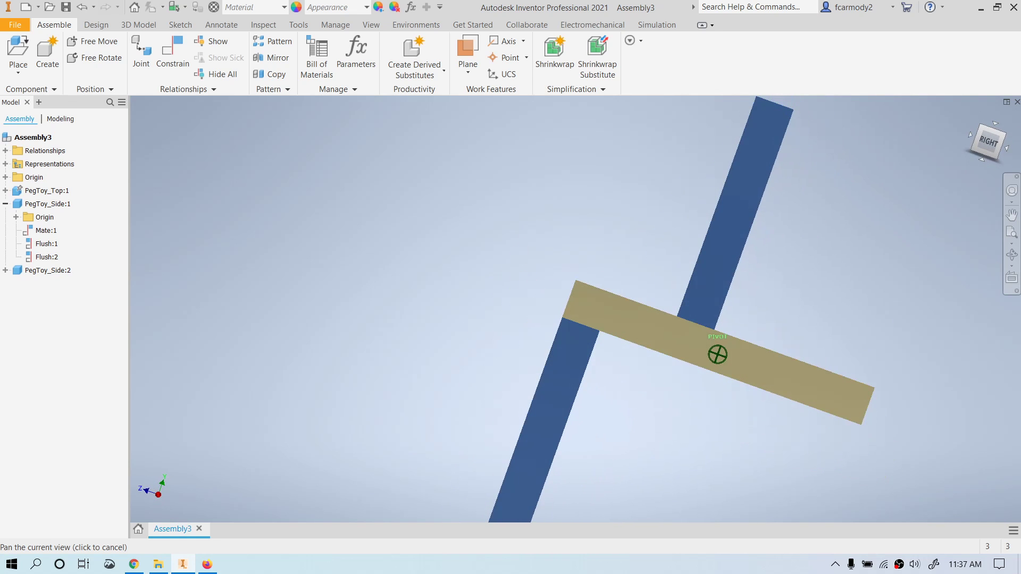
mouse_move(934, 204)
shift+middle_down()
mouse_move(923, 239)
mouse_move(888, 253)
mouse_move(938, 199)
mouse_move(953, 203)
shift+middle_up()
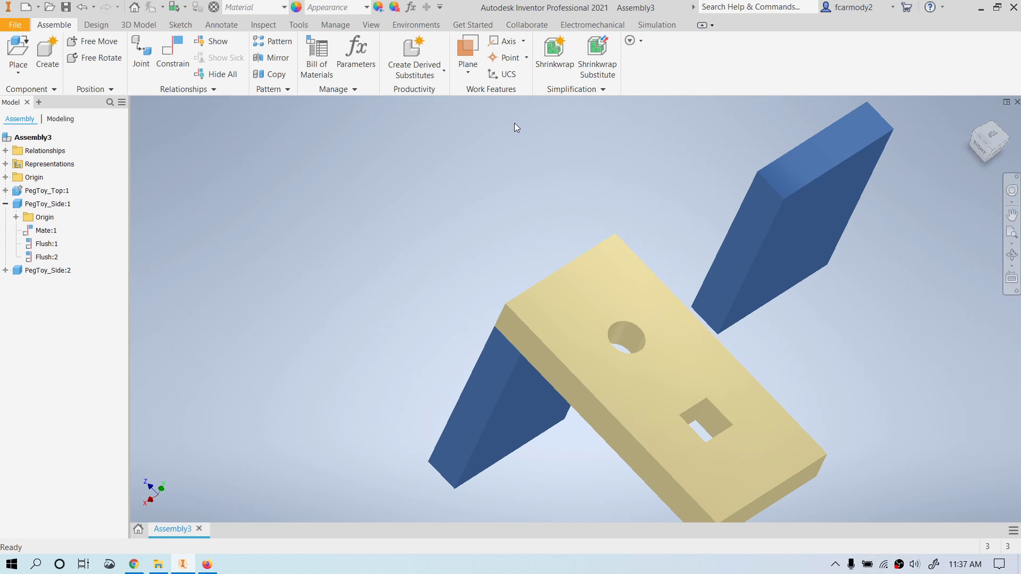
scroll(1002, 302, up, 3)
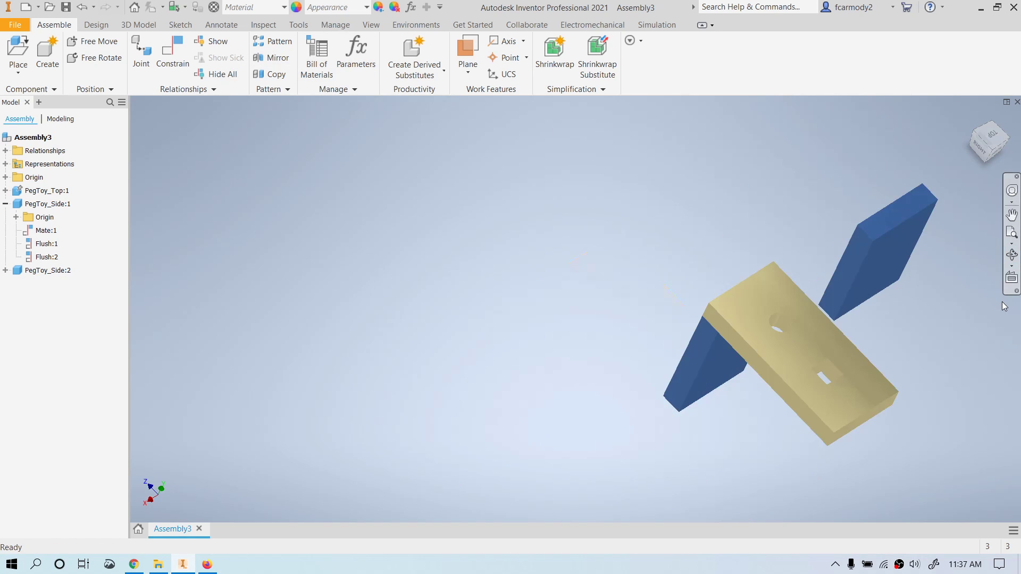
drag(995, 146, 1002, 96)
shift+middle_drag(872, 313, 947, 218)
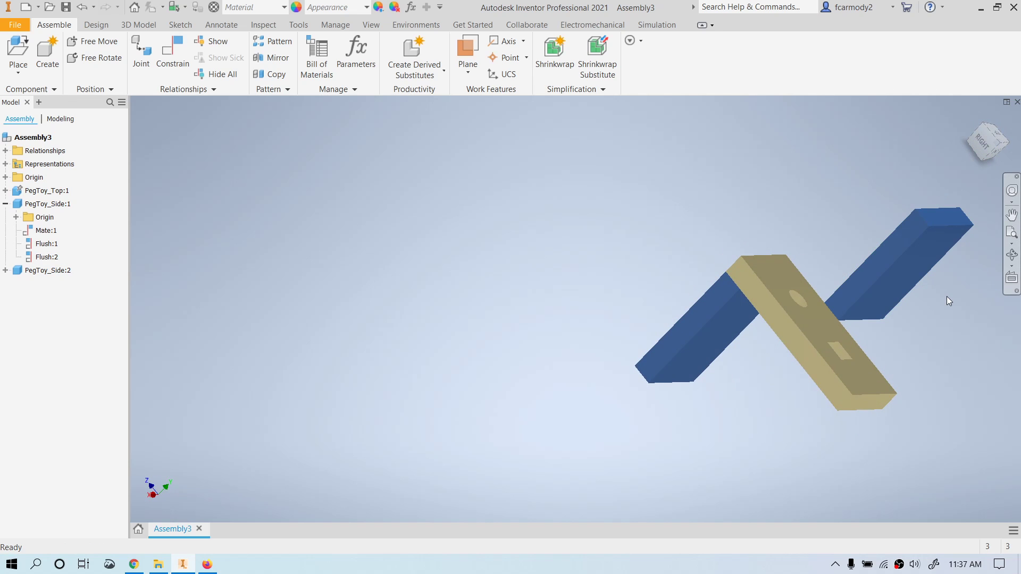
- Centre the assembly and open Place Constraint, moving its dialog to the left
middle_drag(957, 275, 669, 264)
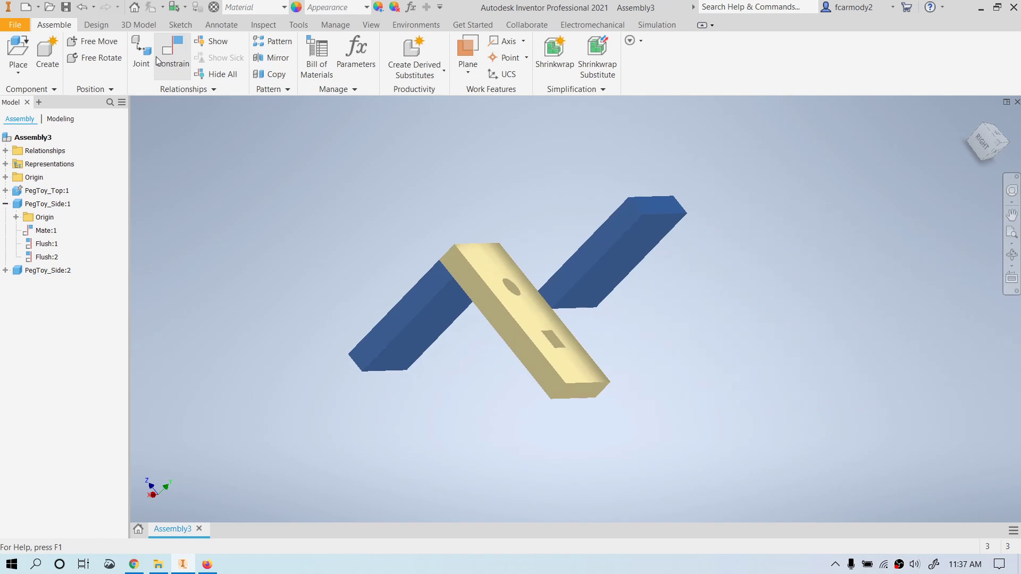
click(181, 57)
drag(657, 93, 313, 117)
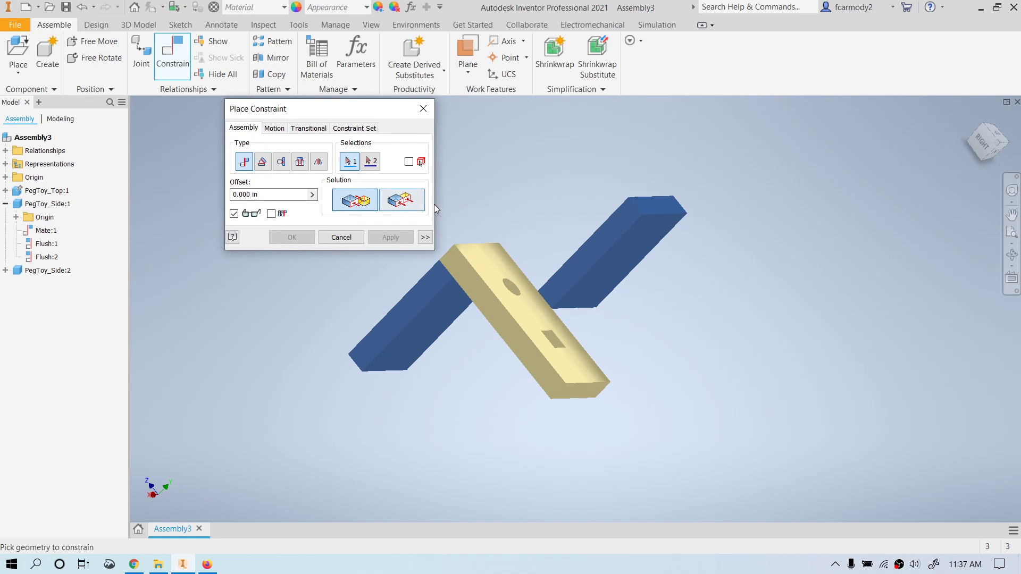
- Mate the second leg's far end face to the top plate's underside at 0.000 in, then close
click(671, 209)
drag(977, 149, 984, 115)
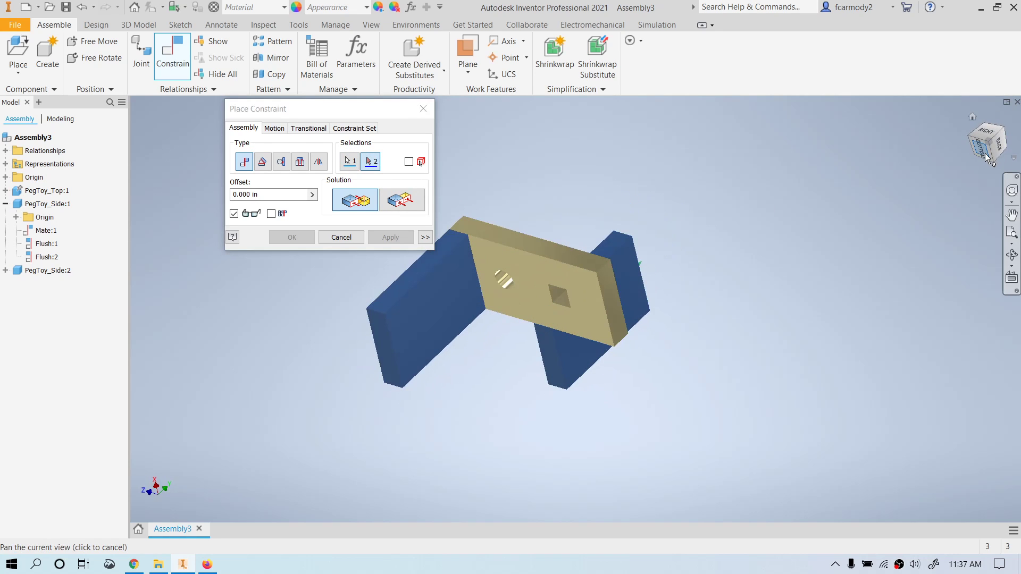
scroll(585, 306, up, 3)
click(581, 298)
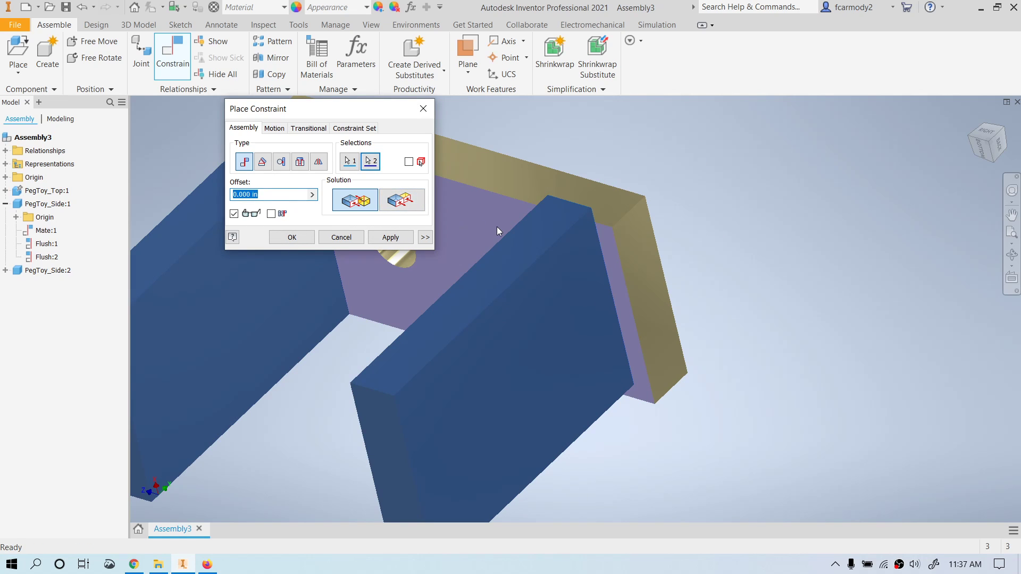
click(398, 238)
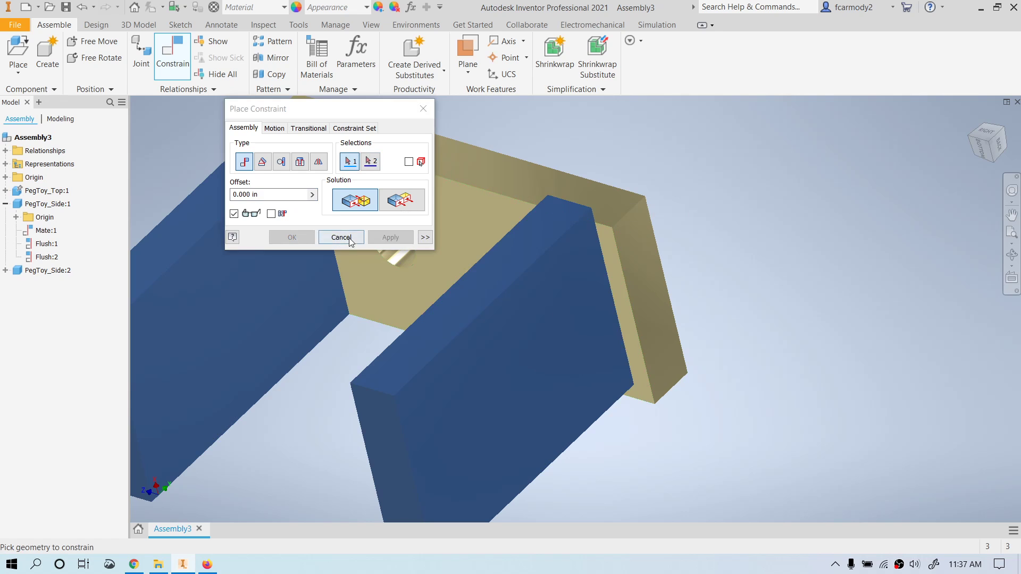
click(423, 110)
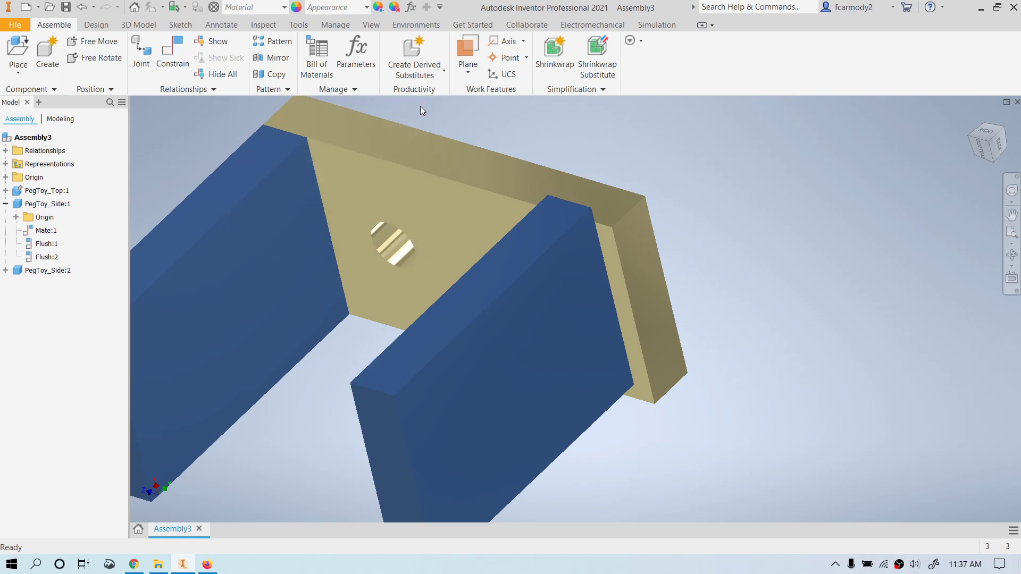
- From the Right and Back views, drag PegToy_Side:2 to test its sideways movement
click(990, 140)
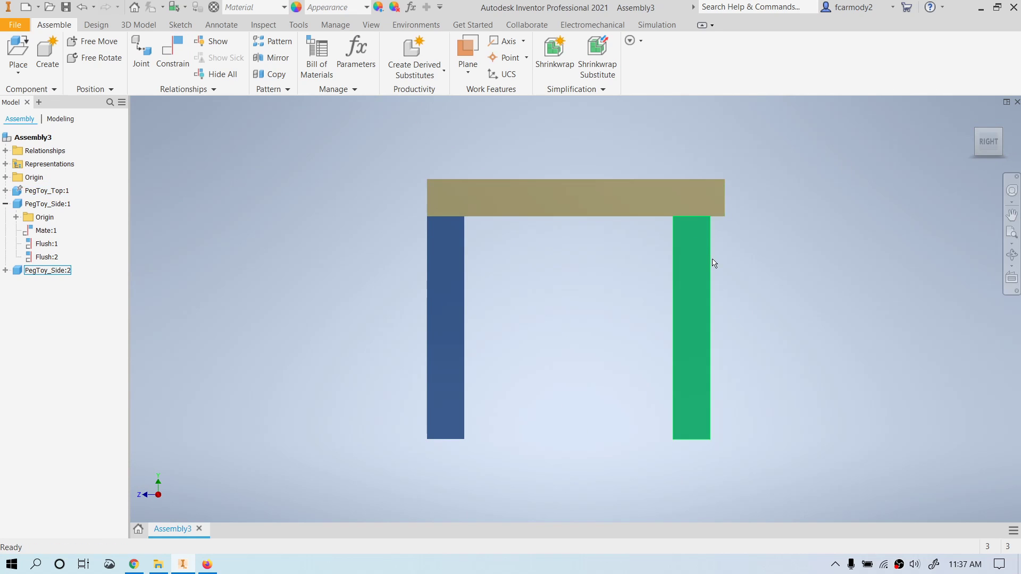
mouse_move(700, 265)
mouse_down()
mouse_move(719, 264)
mouse_move(709, 262)
mouse_move(692, 291)
mouse_move(698, 273)
mouse_move(668, 293)
mouse_move(712, 296)
mouse_move(712, 249)
mouse_up()
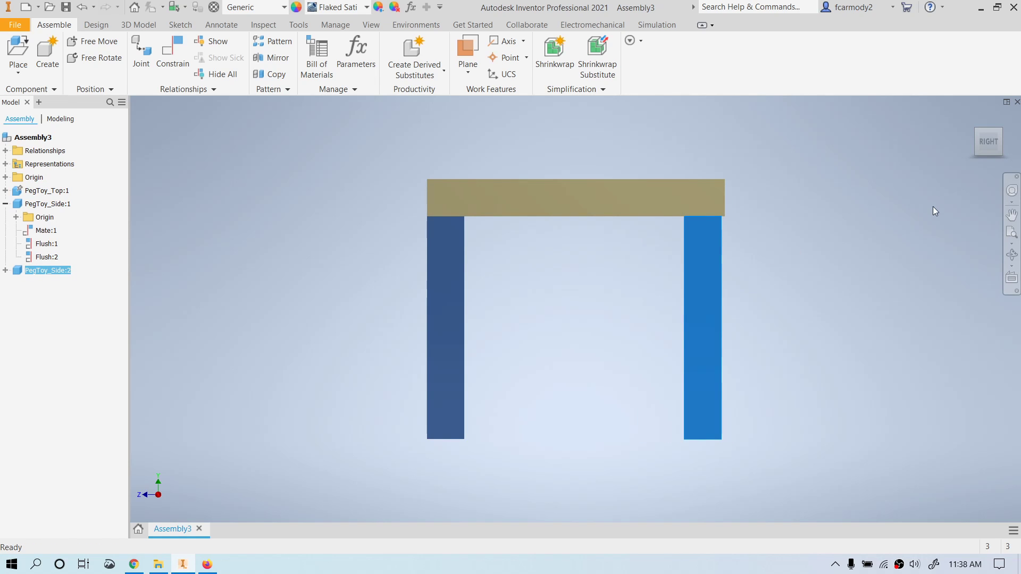
click(999, 141)
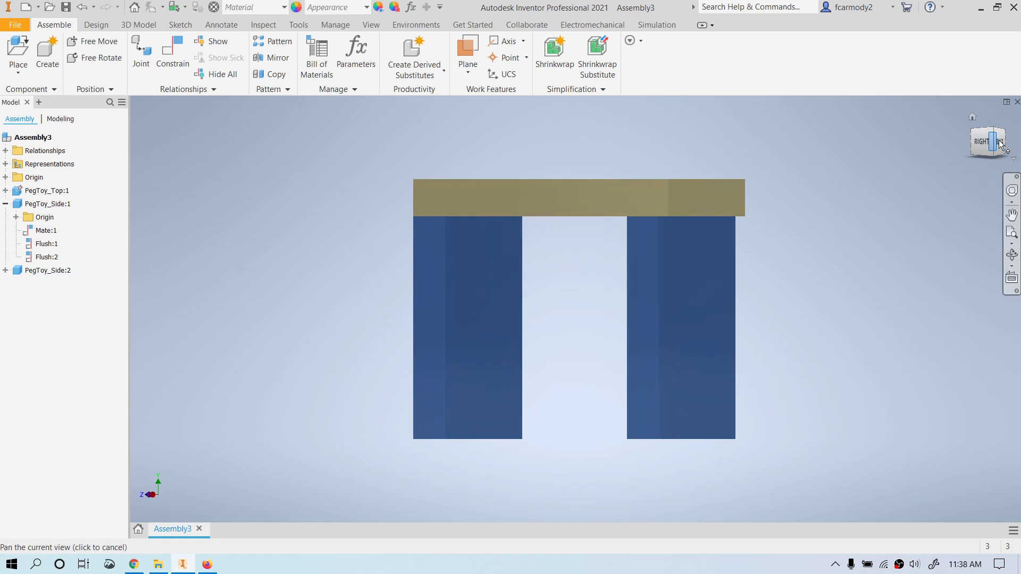
click(998, 141)
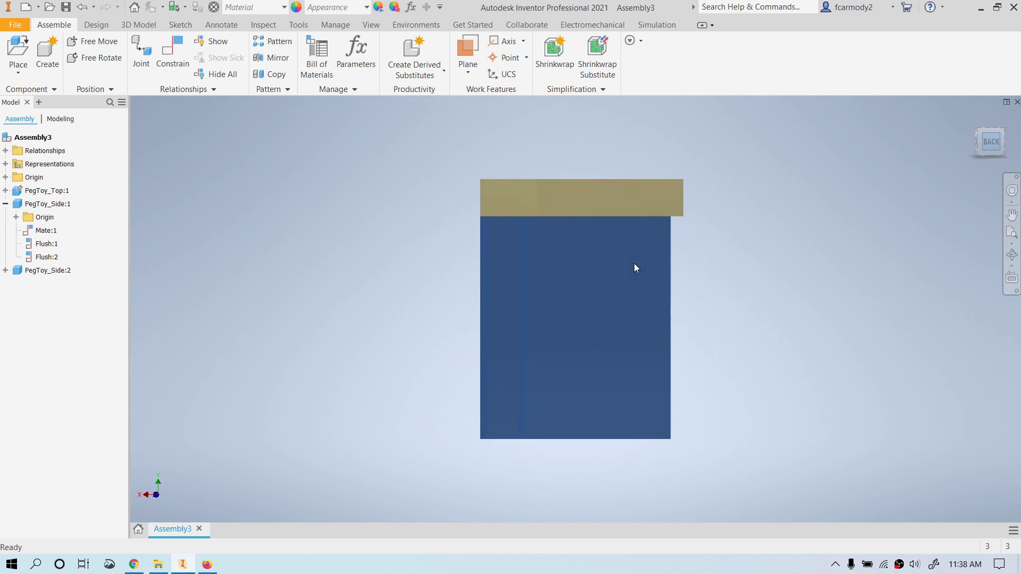
click(578, 292)
drag(578, 292, 610, 310)
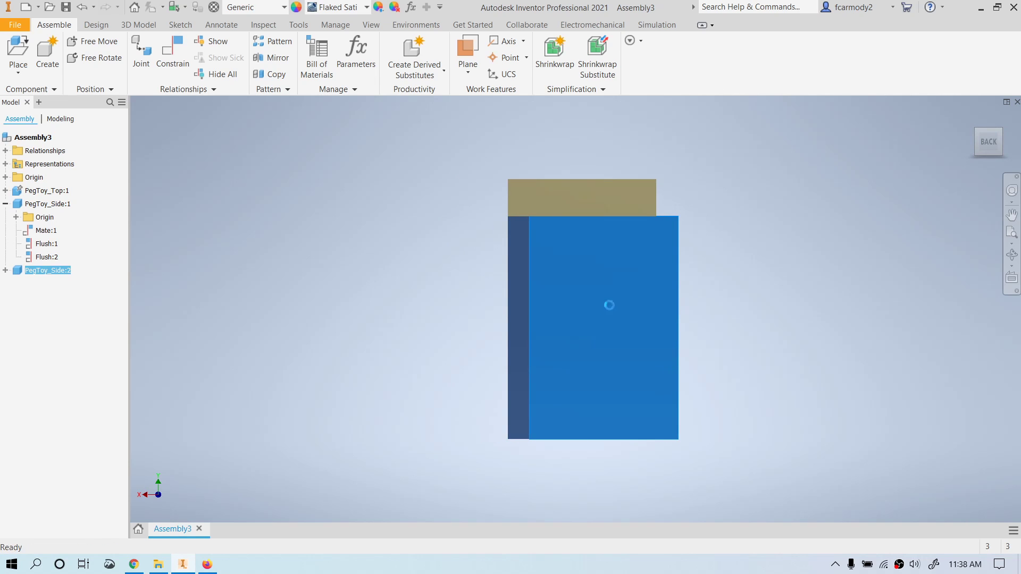
- Return to the Right view and drag PegToy_Side:2 far right, clear of the plate's end
click(974, 142)
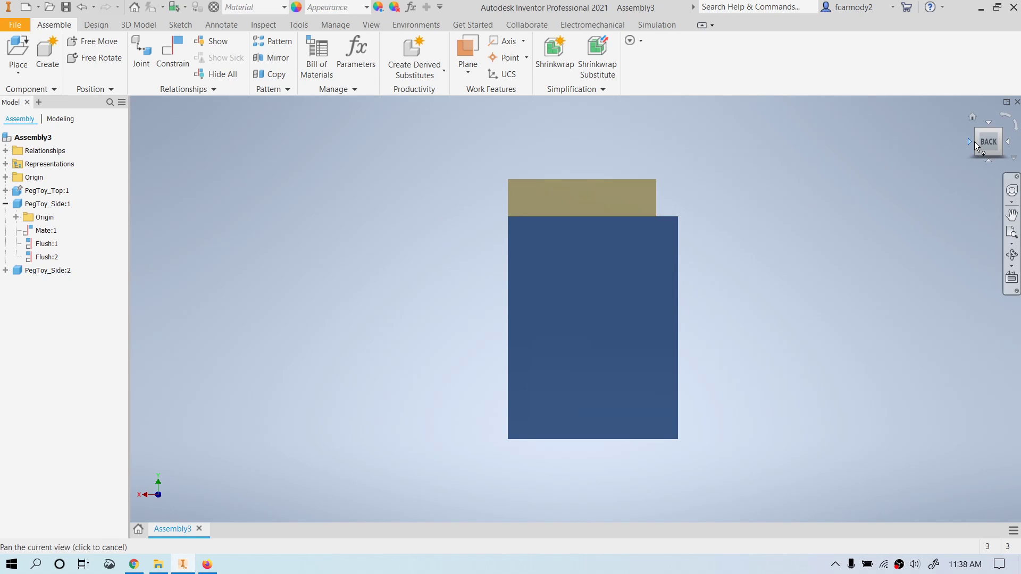
mouse_move(979, 142)
mouse_down()
mouse_move(959, 142)
mouse_move(963, 149)
mouse_up()
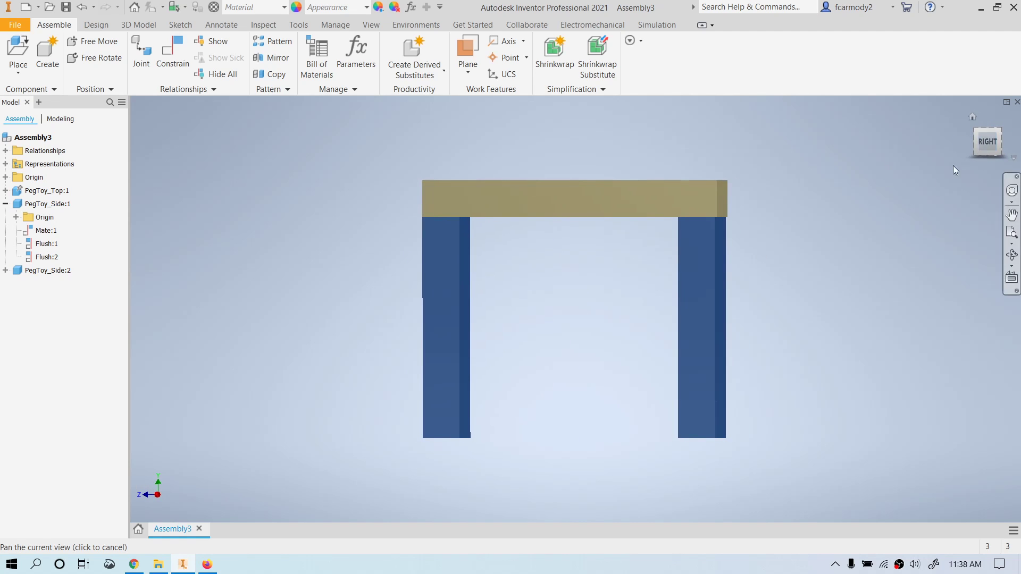
click(699, 299)
mouse_move(699, 299)
mouse_down()
mouse_move(737, 215)
mouse_move(758, 267)
mouse_up()
mouse_move(978, 144)
mouse_down()
mouse_move(951, 155)
mouse_move(981, 151)
mouse_up()
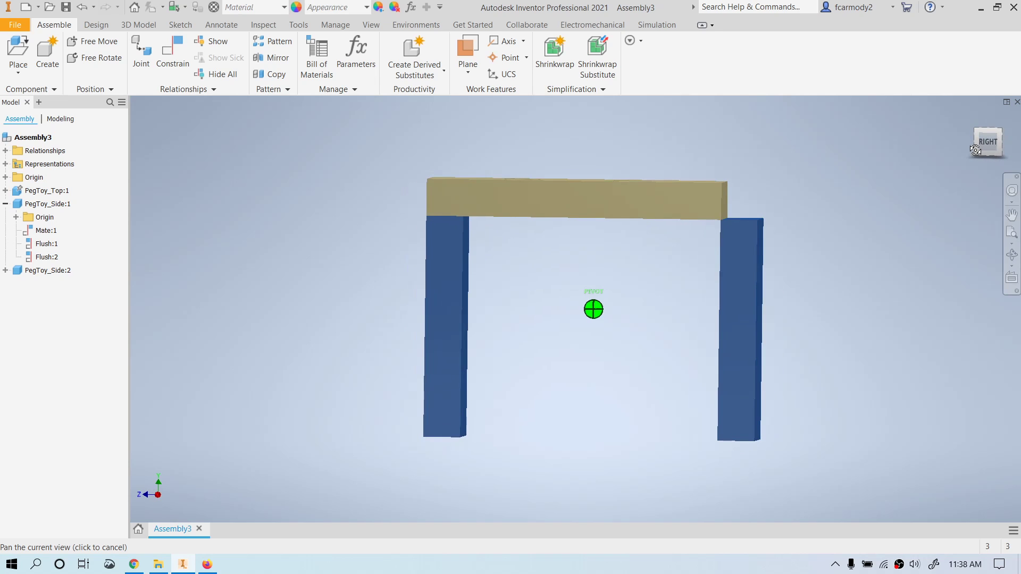
drag(744, 254, 987, 276)
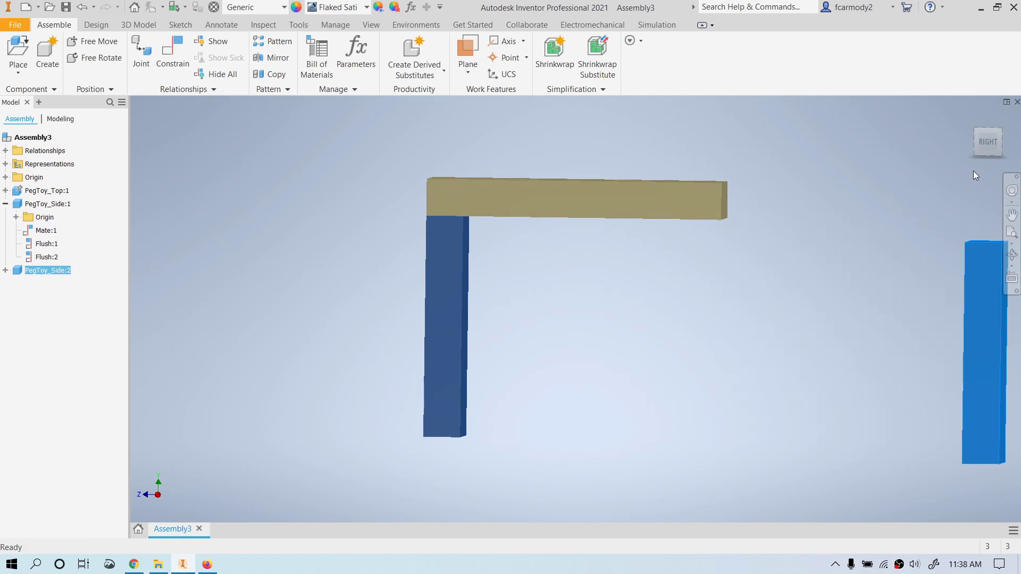
- Undo the drag with Ctrl+Z so PegToy_Side:2 sits back under the plate's right end, recentring the view
click(989, 147)
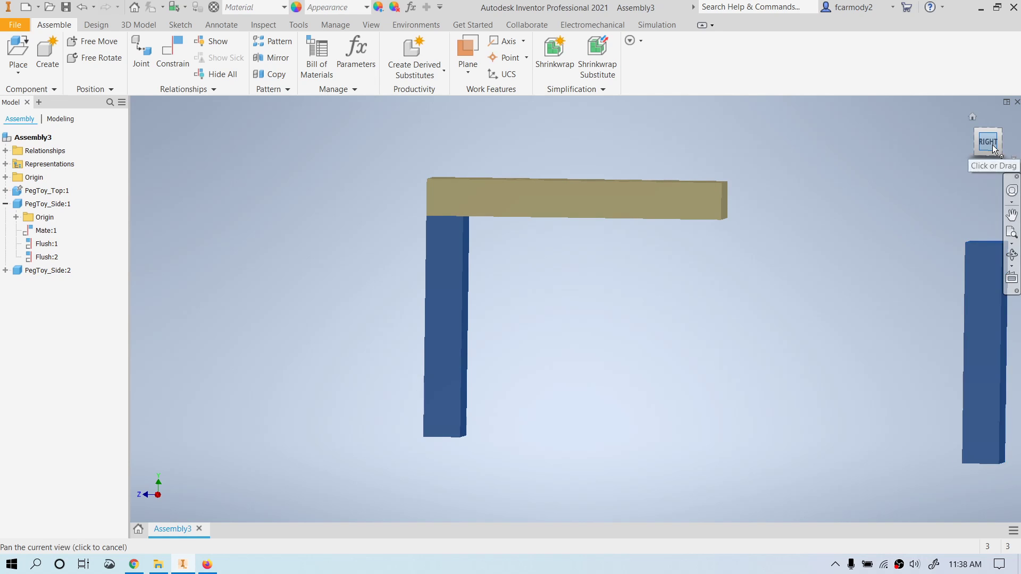
click(992, 148)
mouse_move(993, 145)
mouse_down()
mouse_move(961, 148)
mouse_move(976, 159)
mouse_move(927, 148)
mouse_move(984, 150)
mouse_up()
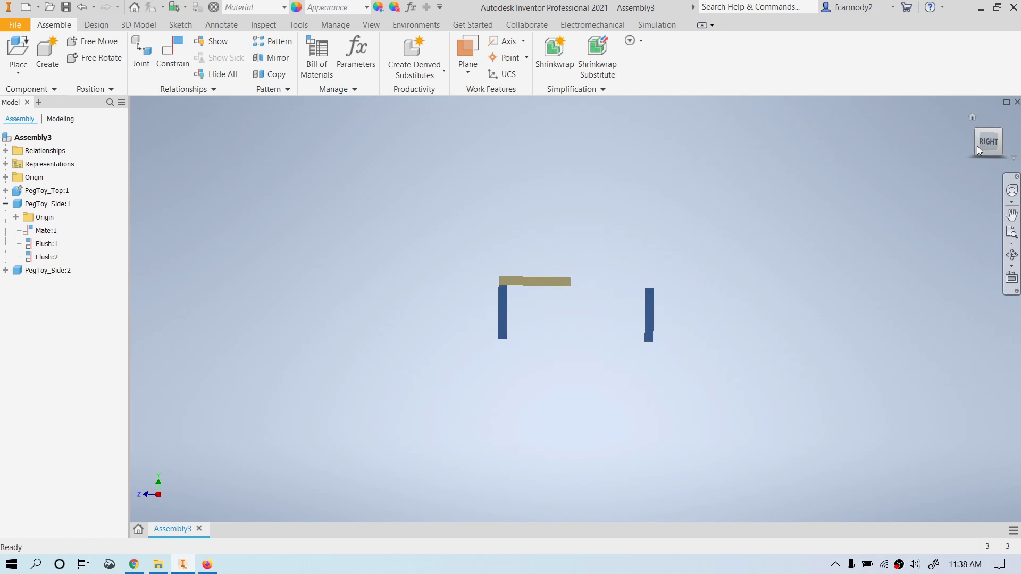
drag(990, 144, 958, 147)
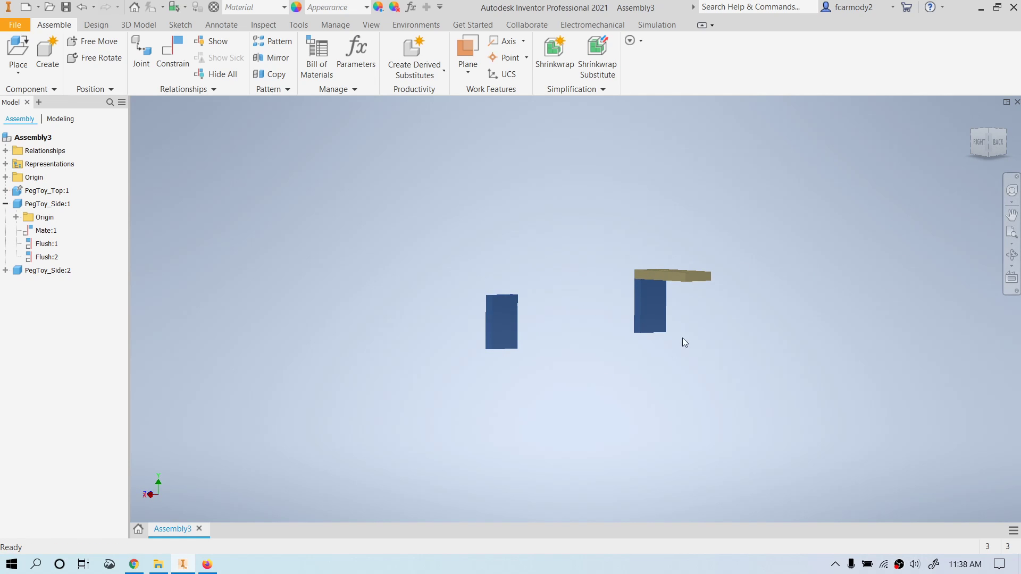
scroll(689, 315, down, 5)
scroll(689, 315, up, 8)
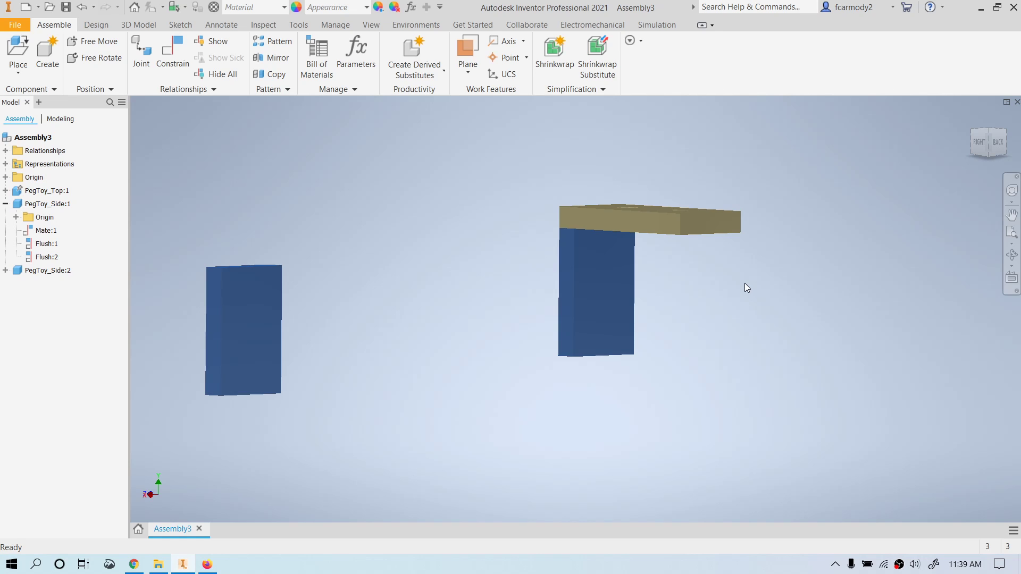
click(1010, 237)
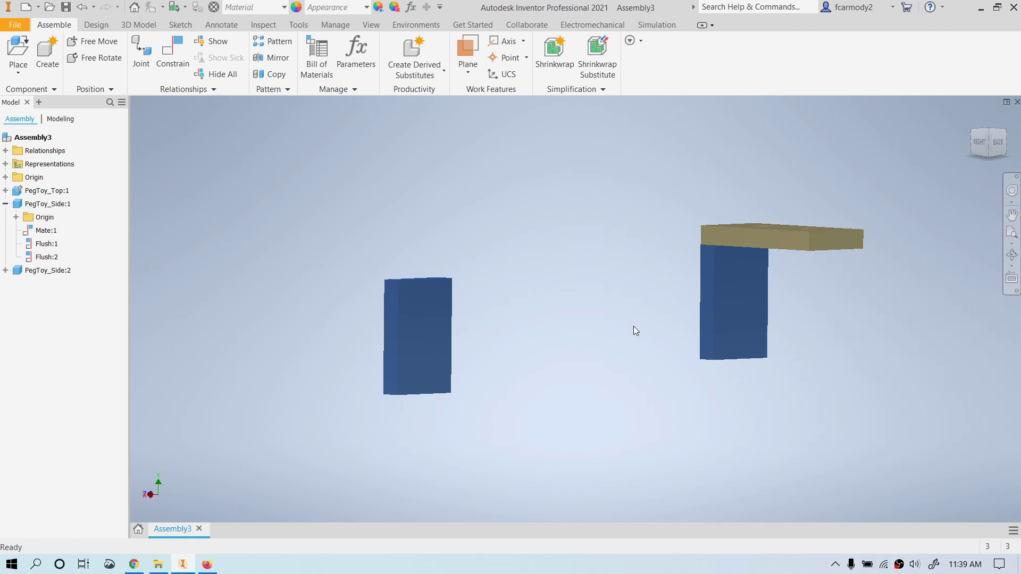
key(ctrl+z)
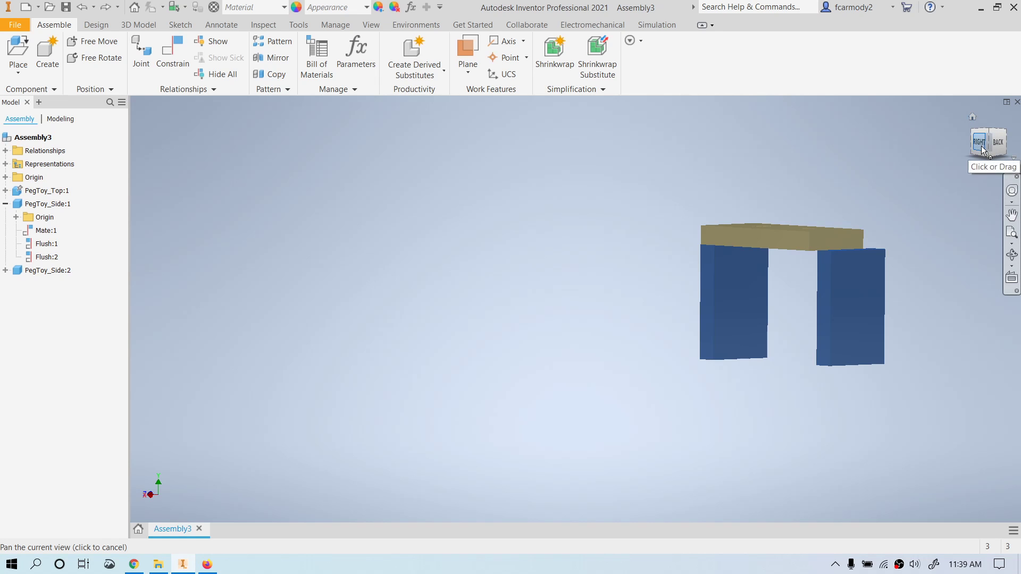
middle_drag(916, 224, 717, 239)
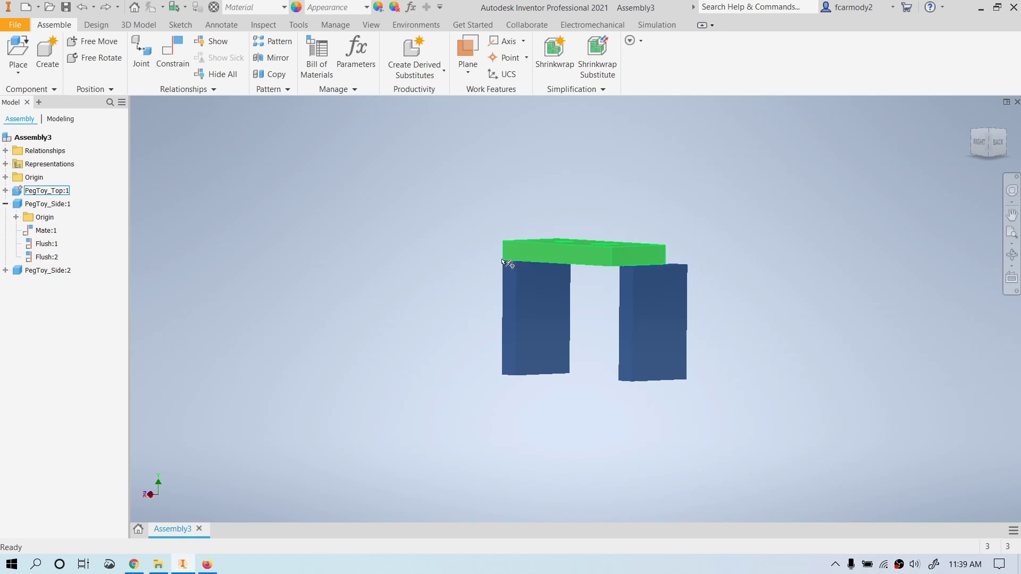
scroll(631, 196, up, 3)
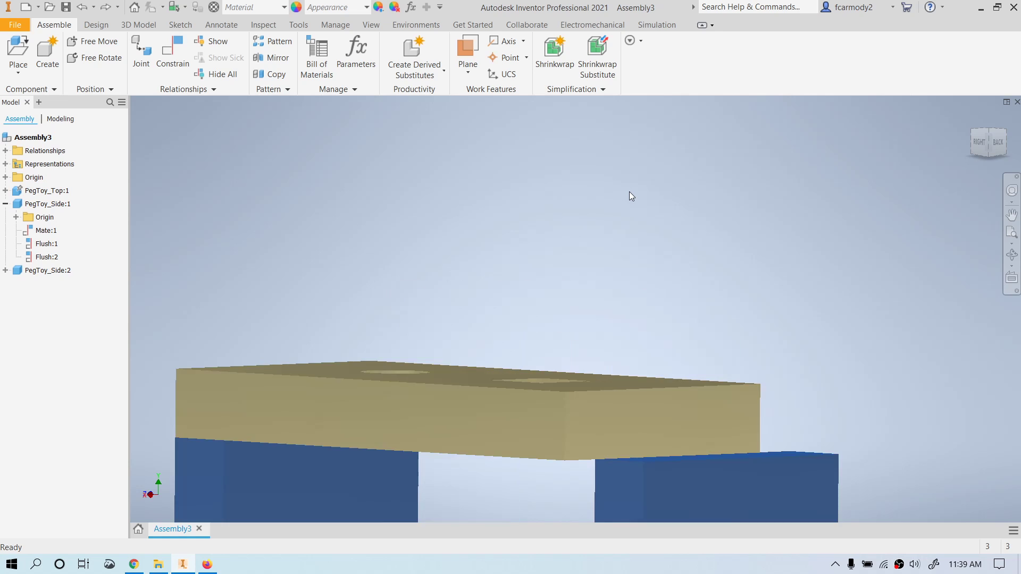
scroll(630, 196, down, 1)
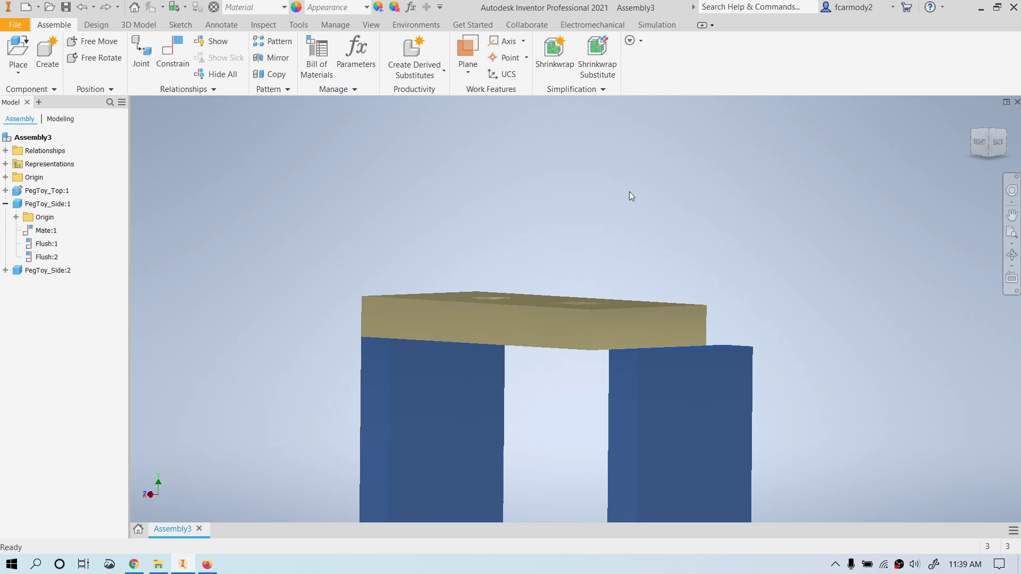
- Make PegToy_Side:2's front face flush with the top plate's front face
click(173, 55)
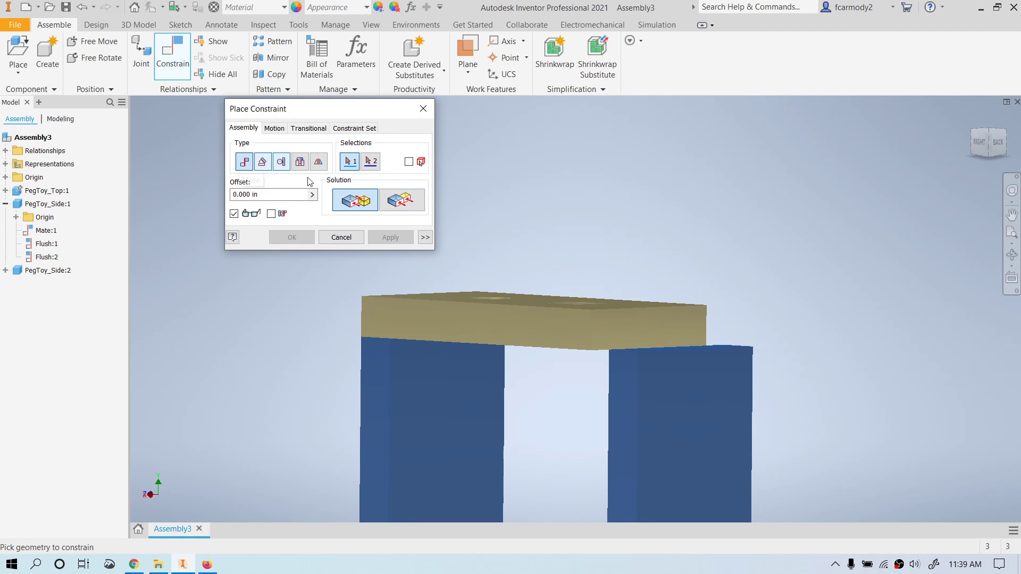
click(402, 203)
click(626, 384)
click(561, 333)
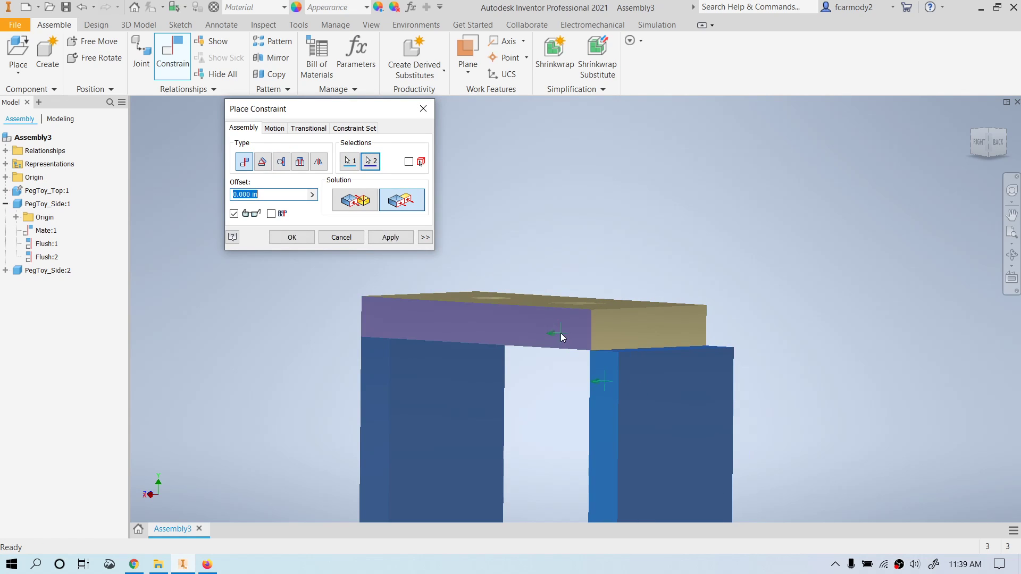
click(391, 238)
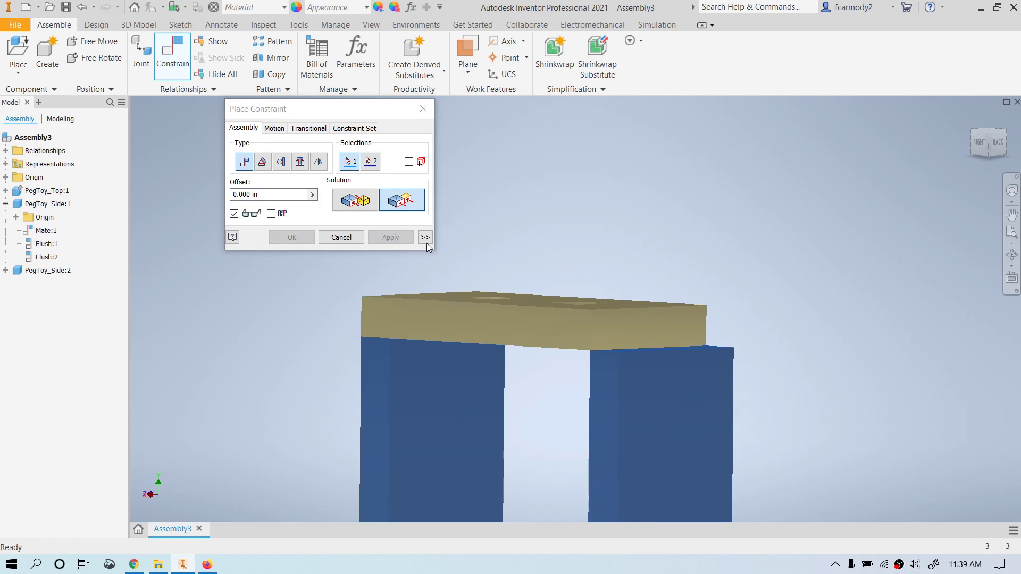
- Flush the plate's right end face with the leg's outer side face, then close the dialog
click(671, 331)
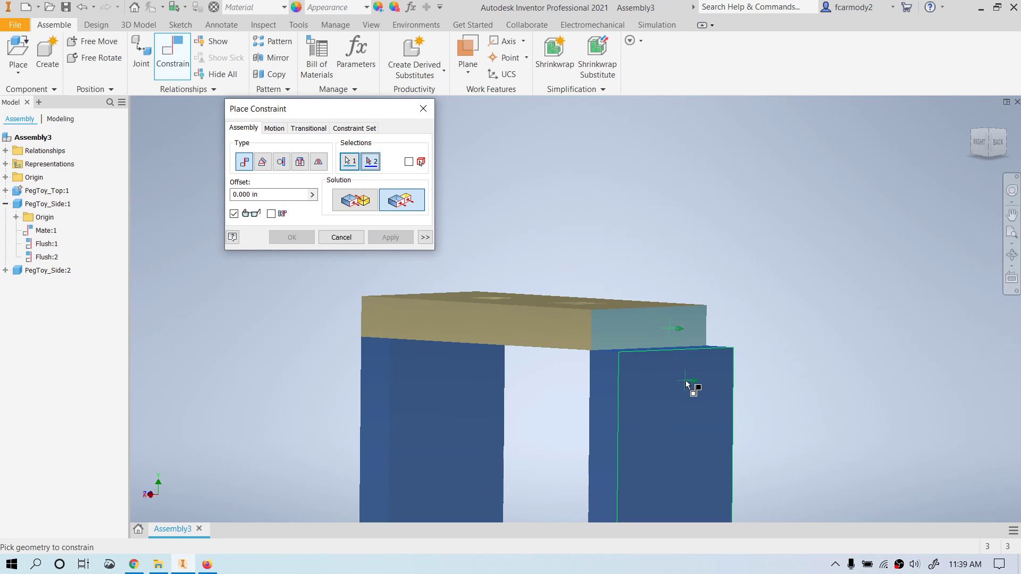
click(686, 384)
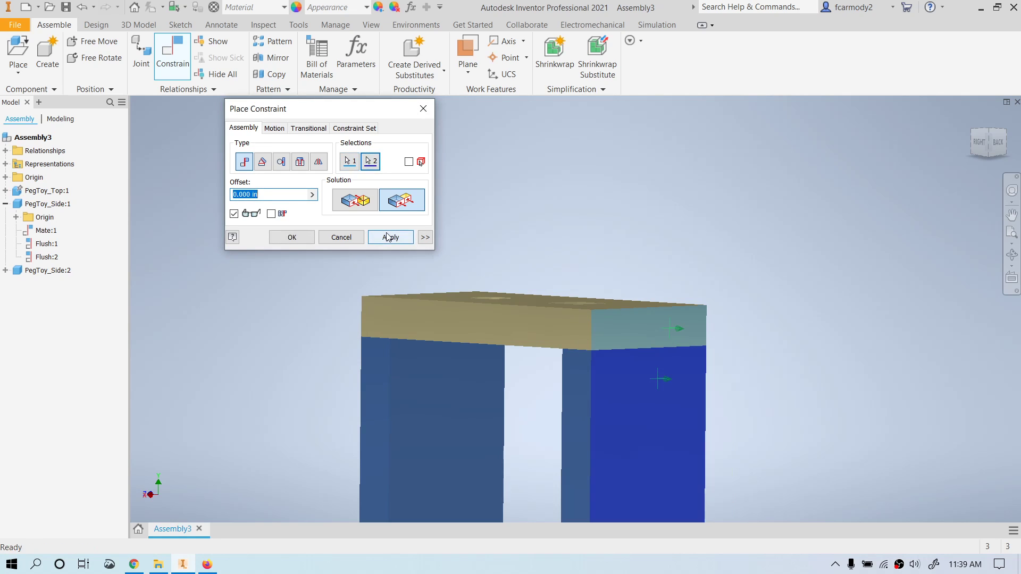
click(391, 237)
click(423, 109)
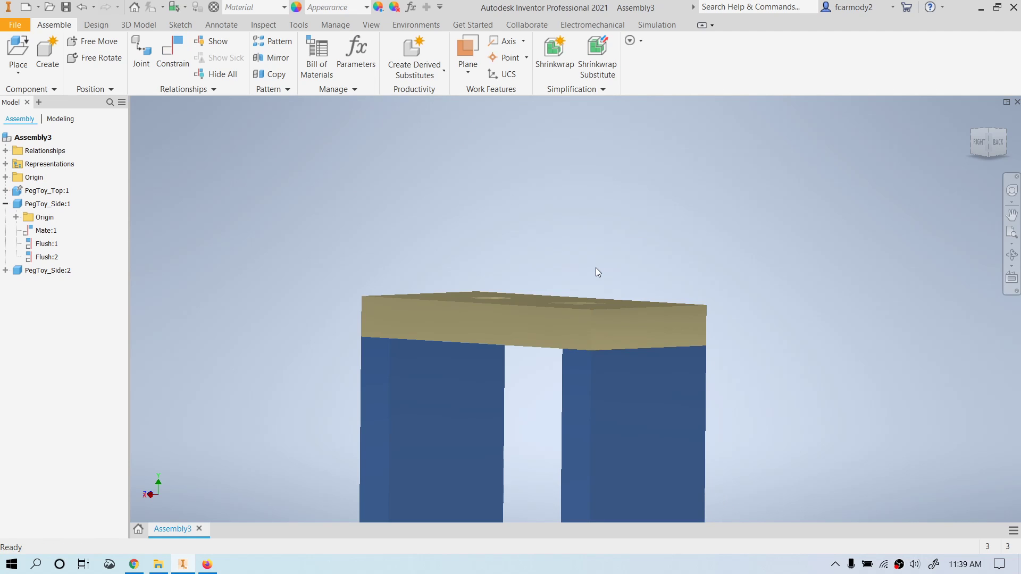
scroll(595, 266, down, 3)
scroll(596, 267, up, 7)
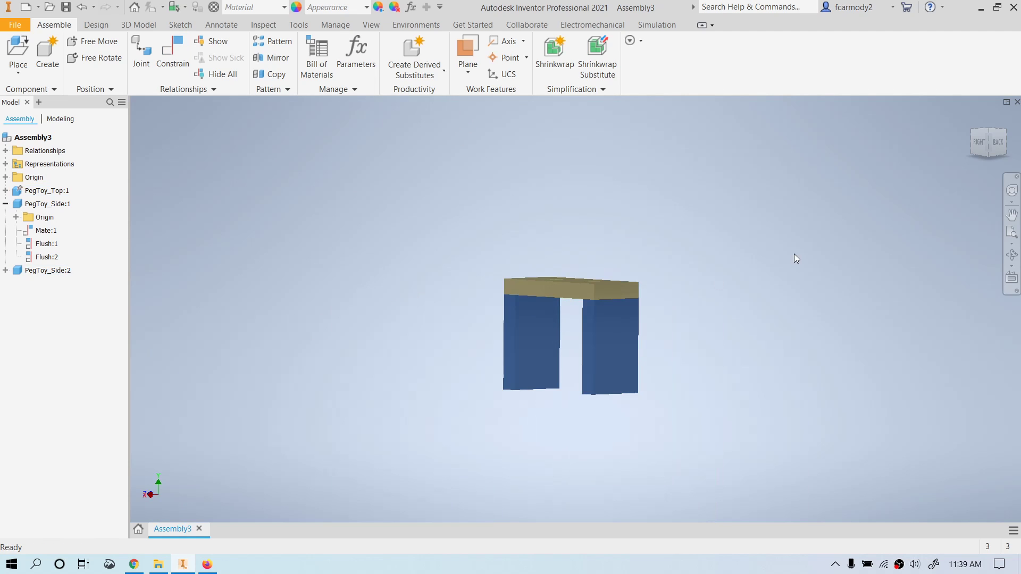
middle_drag(791, 260, 764, 295)
click(987, 143)
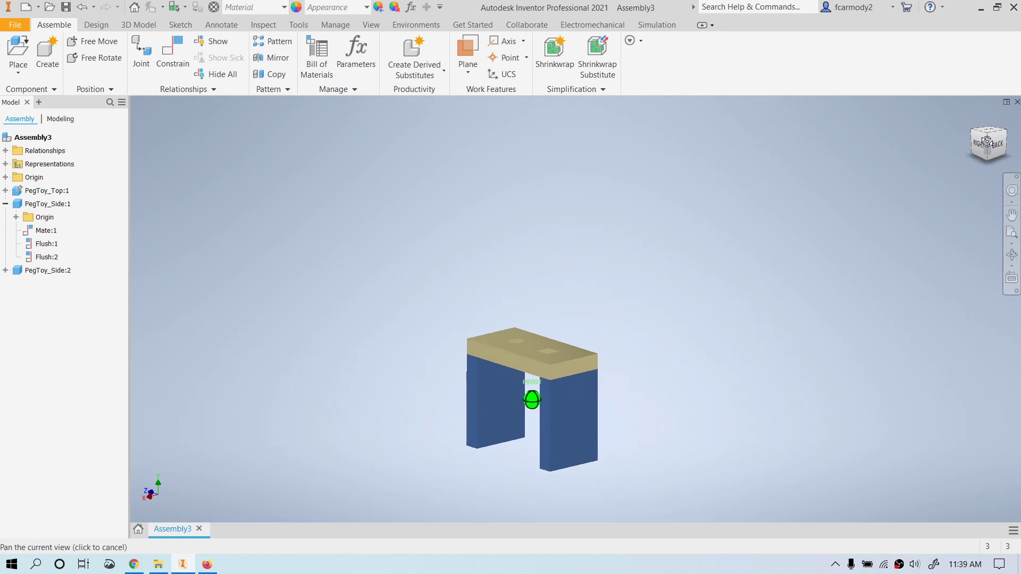
click(573, 432)
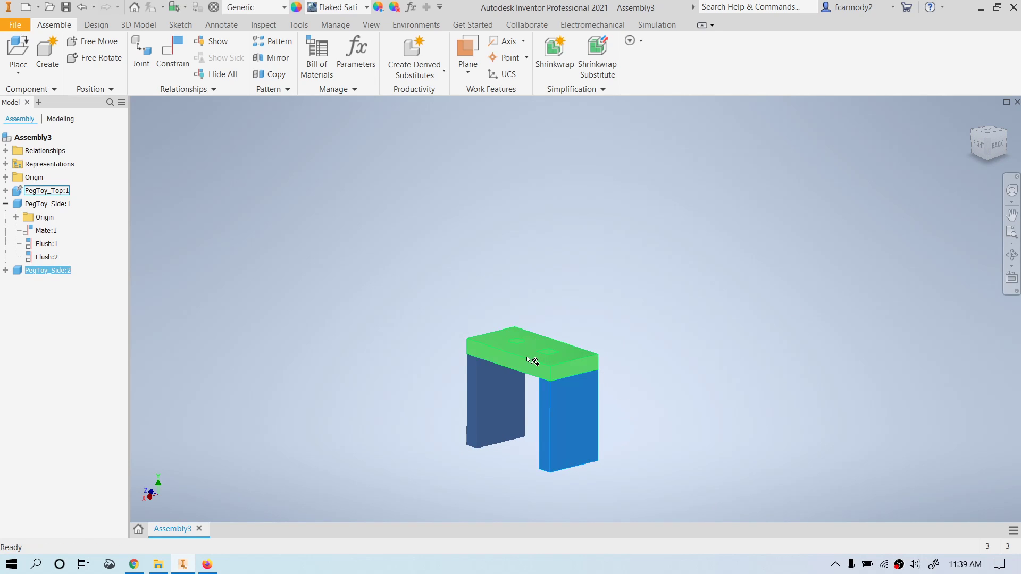
- Orbit to an angled top view of the plate's round and square holes and open Place Component
click(508, 362)
click(494, 388)
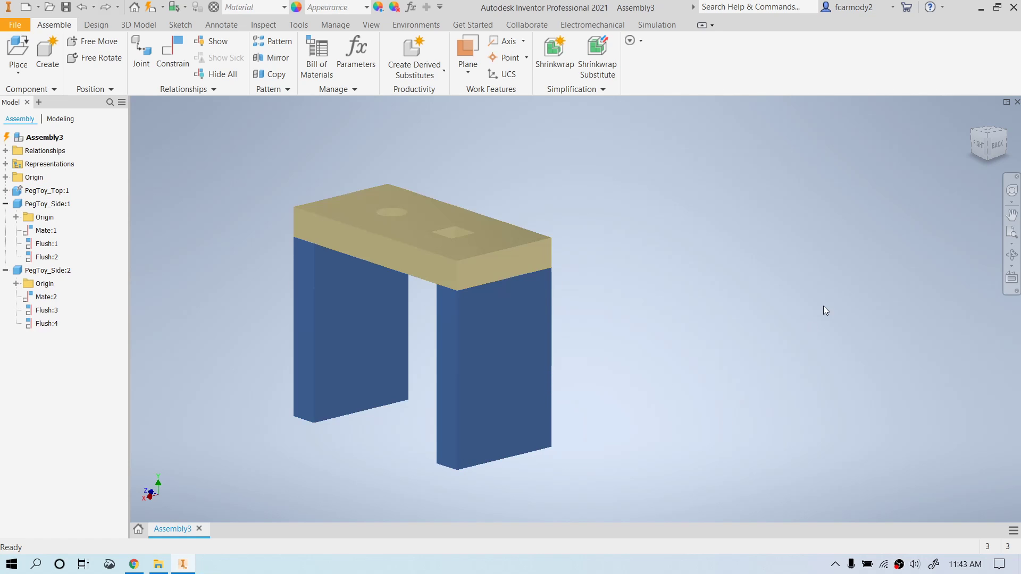
mouse_move(988, 135)
mouse_down()
mouse_move(982, 142)
mouse_move(992, 141)
mouse_up()
mouse_move(826, 222)
middle_down()
mouse_move(838, 257)
mouse_move(864, 226)
middle_up()
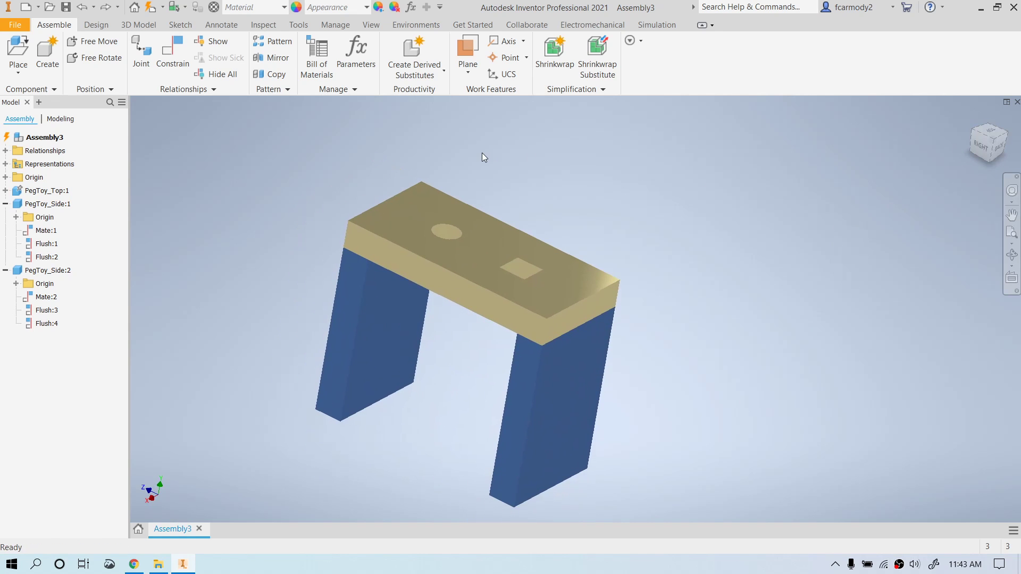
click(17, 50)
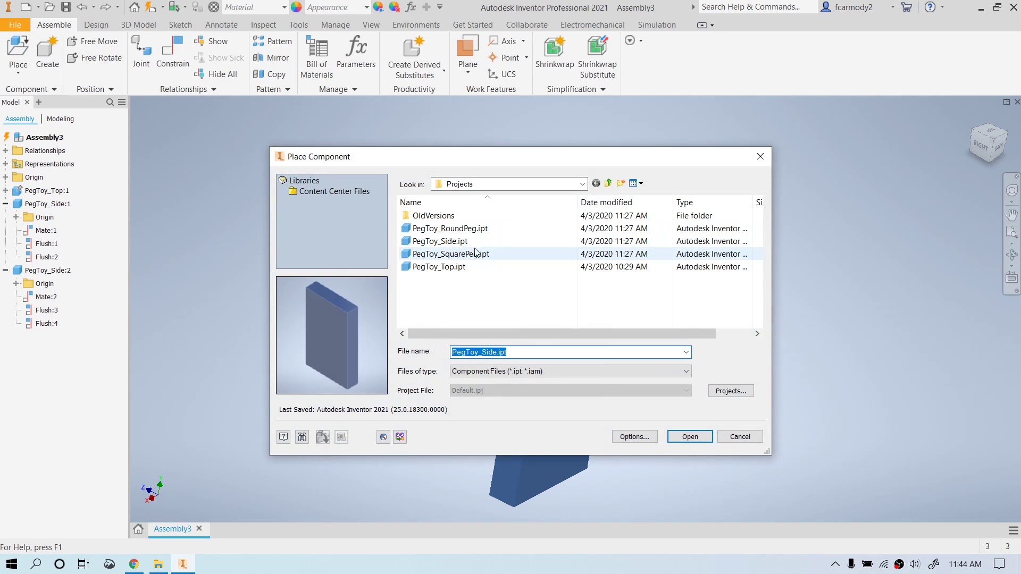
- Place one PegToy_SquarePeg.ipt beside the stand and finish placing it
click(487, 255)
click(690, 437)
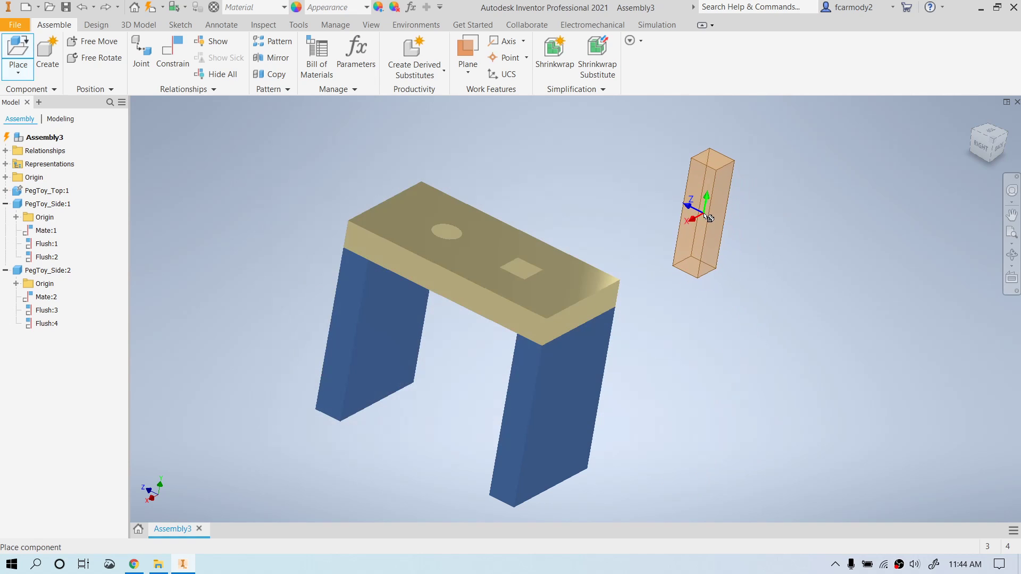
click(704, 215)
right_click(898, 212)
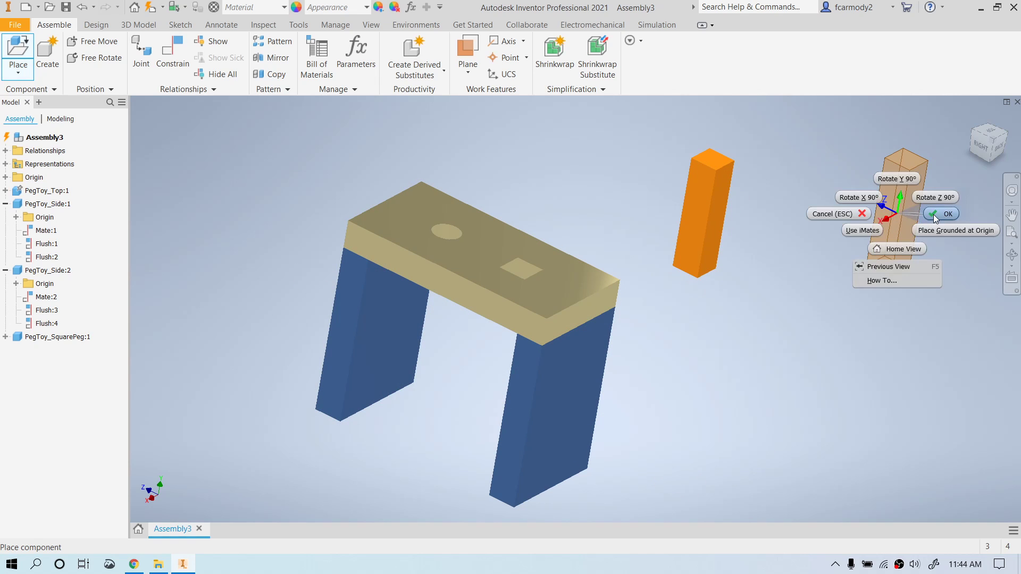
click(838, 213)
- Place one PegToy_RoundPeg.ipt beside the square peg, then cancel further copies
click(18, 54)
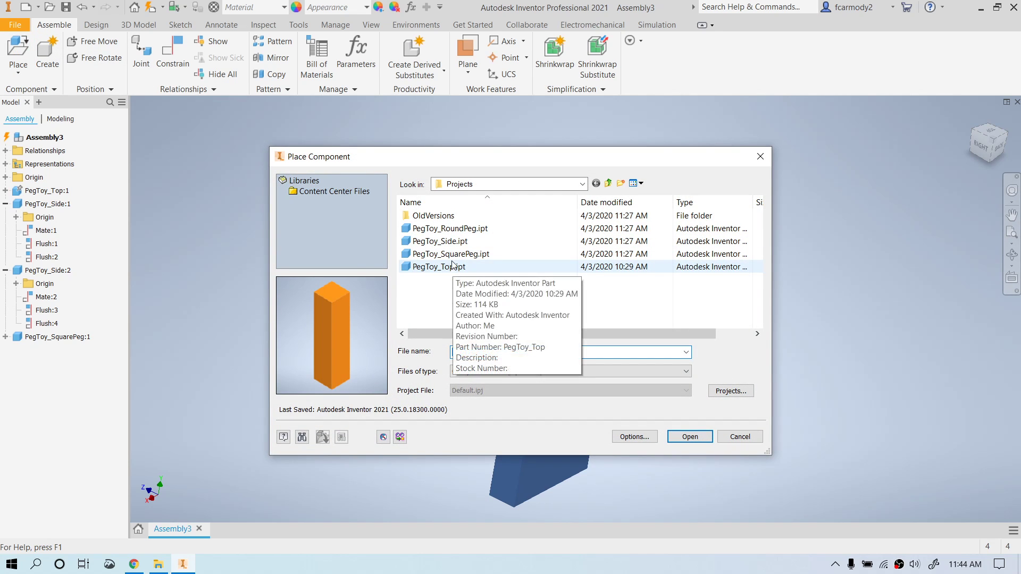
click(449, 228)
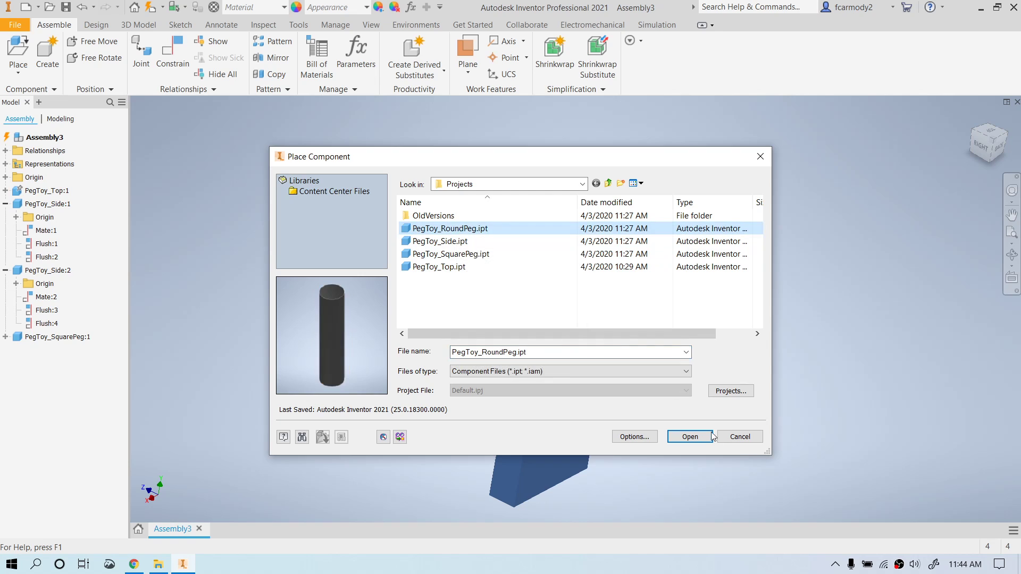
click(690, 436)
click(796, 259)
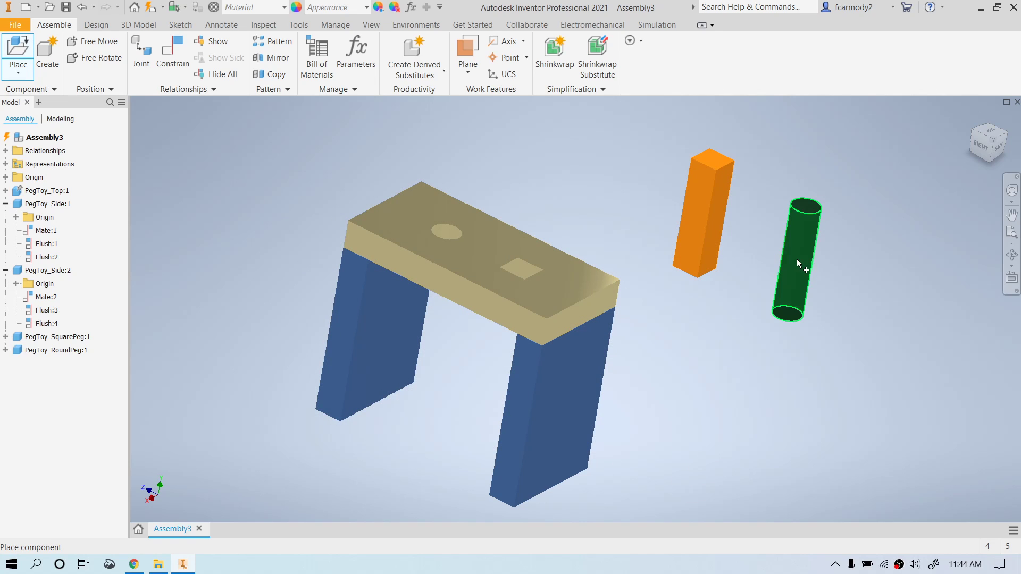
right_click(893, 250)
click(854, 250)
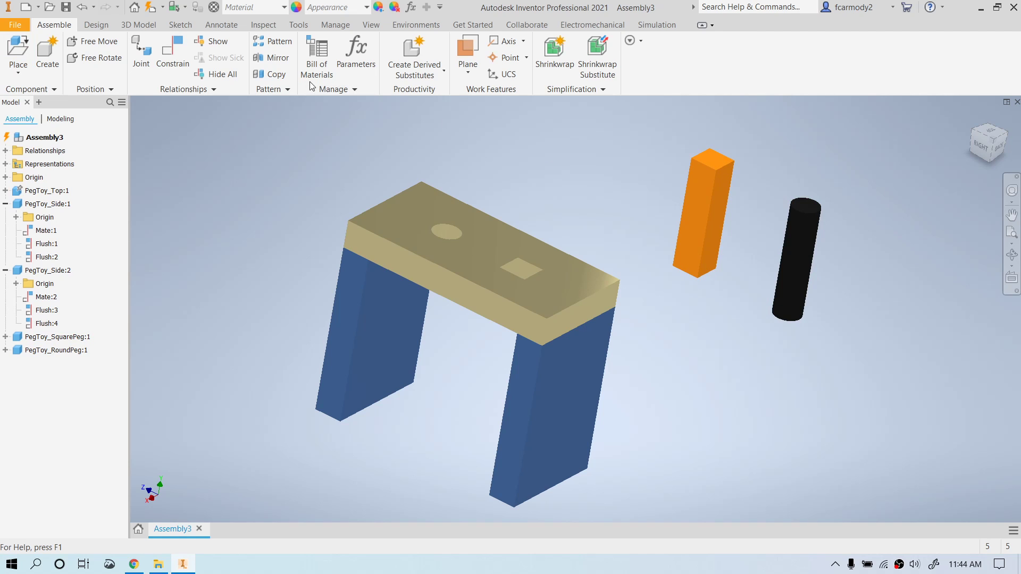
- Start a Mate constraint and adjust the view to show the round peg and the plate
click(172, 53)
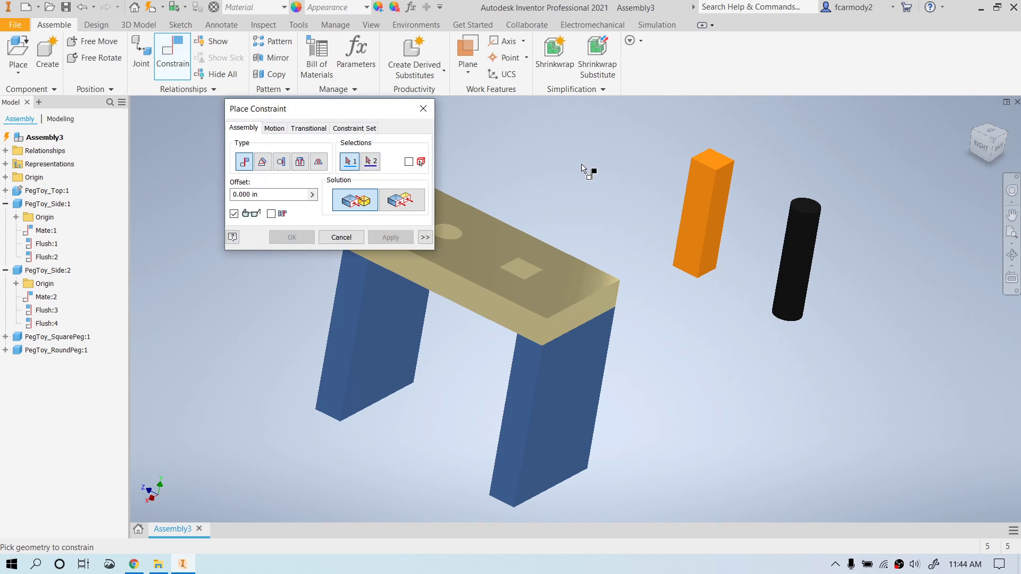
drag(371, 111, 273, 112)
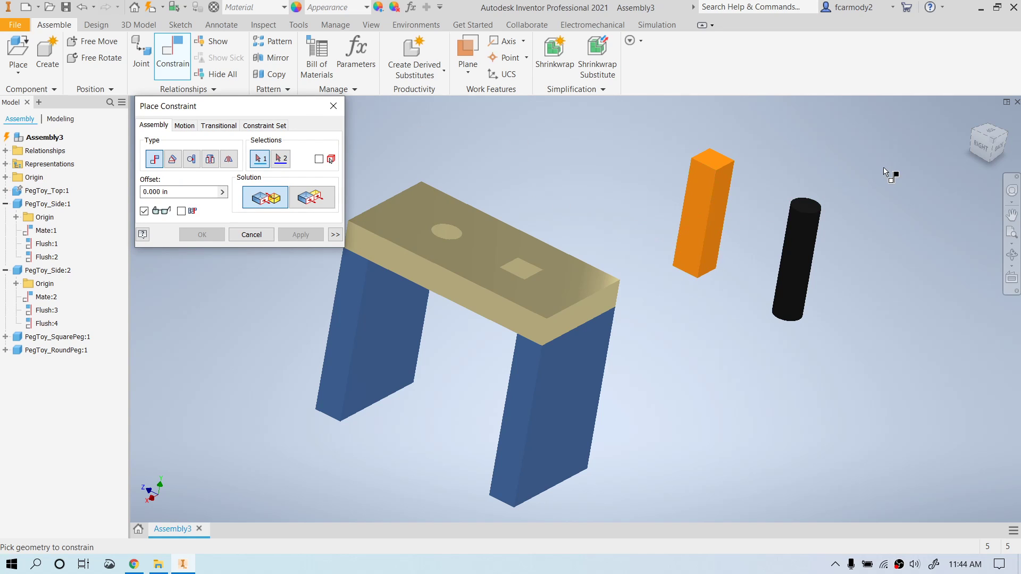
drag(982, 140, 986, 178)
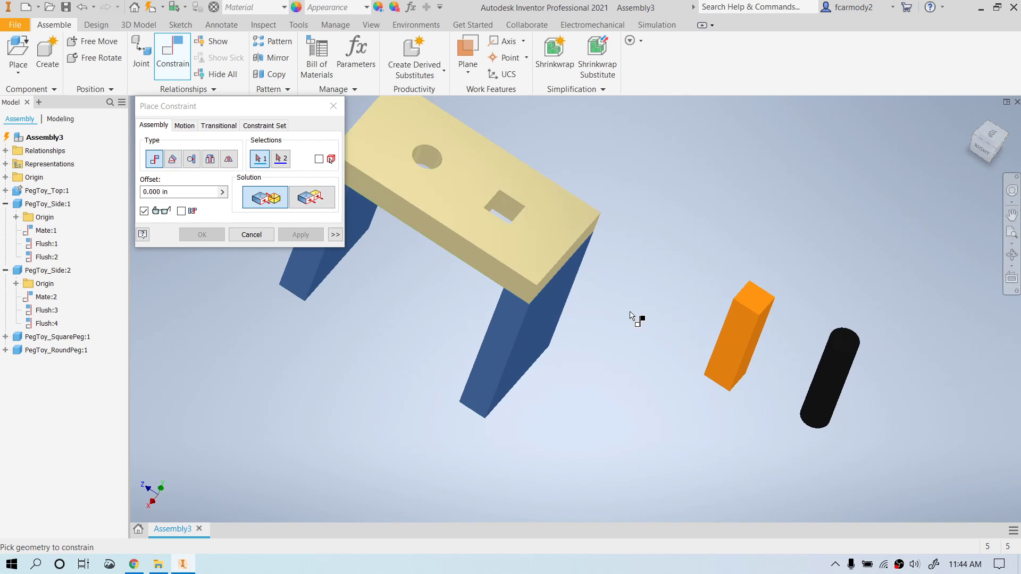
scroll(840, 361, down, 5)
scroll(835, 362, up, 10)
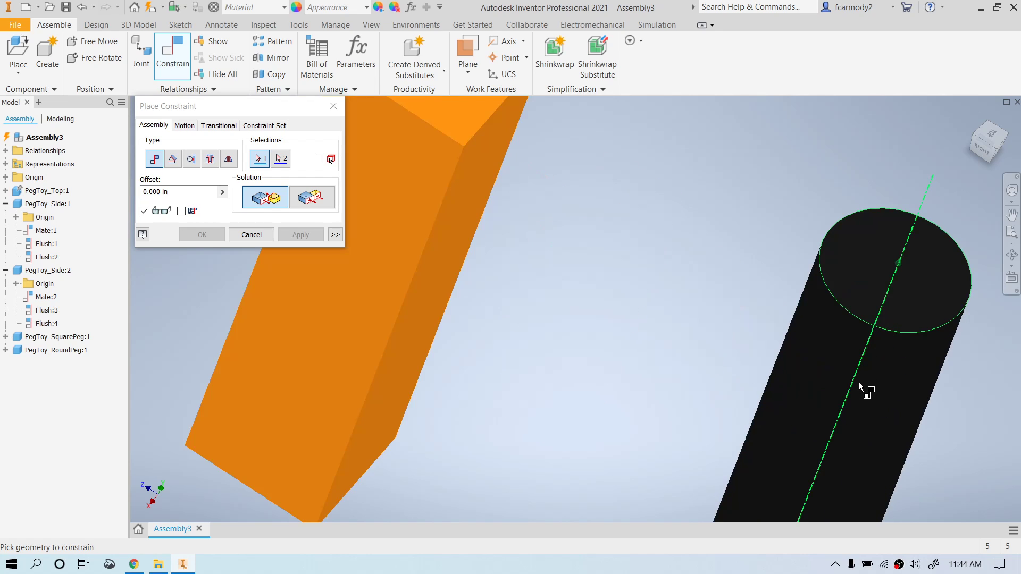
scroll(859, 383, up, 3)
scroll(859, 384, down, 4)
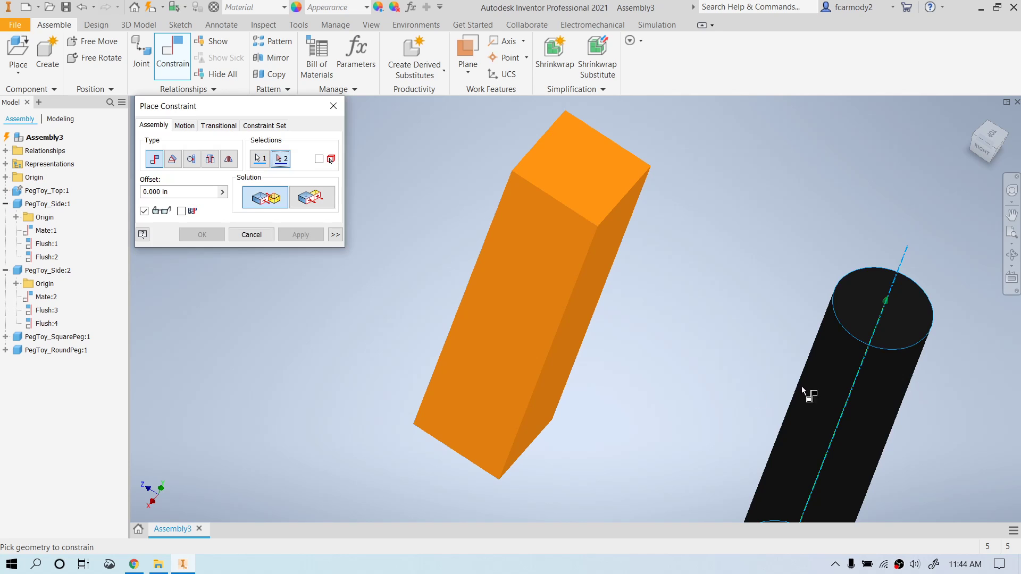
scroll(631, 410, down, 4)
middle_drag(479, 364, 697, 417)
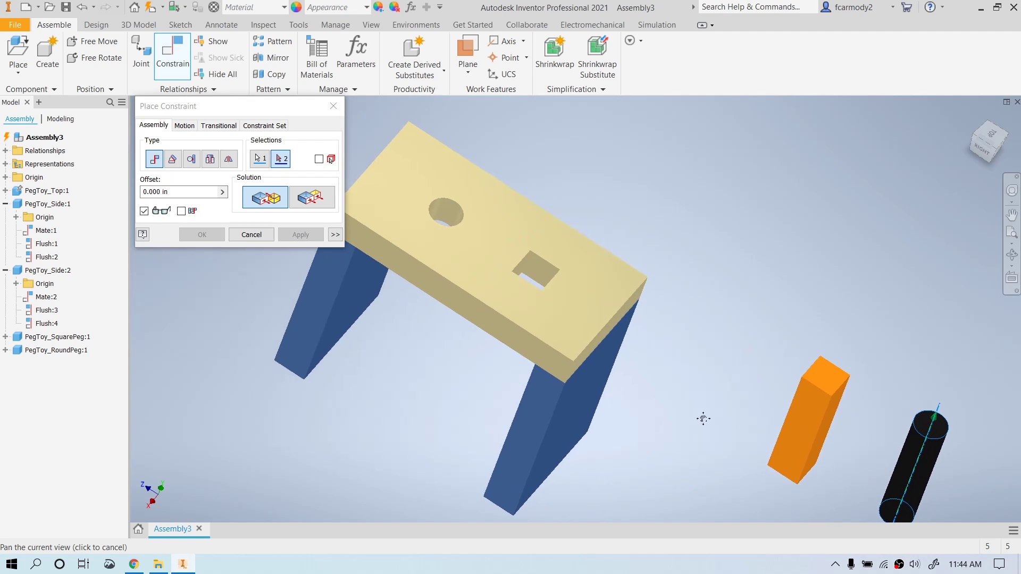
scroll(445, 219, down, 2)
scroll(444, 219, up, 5)
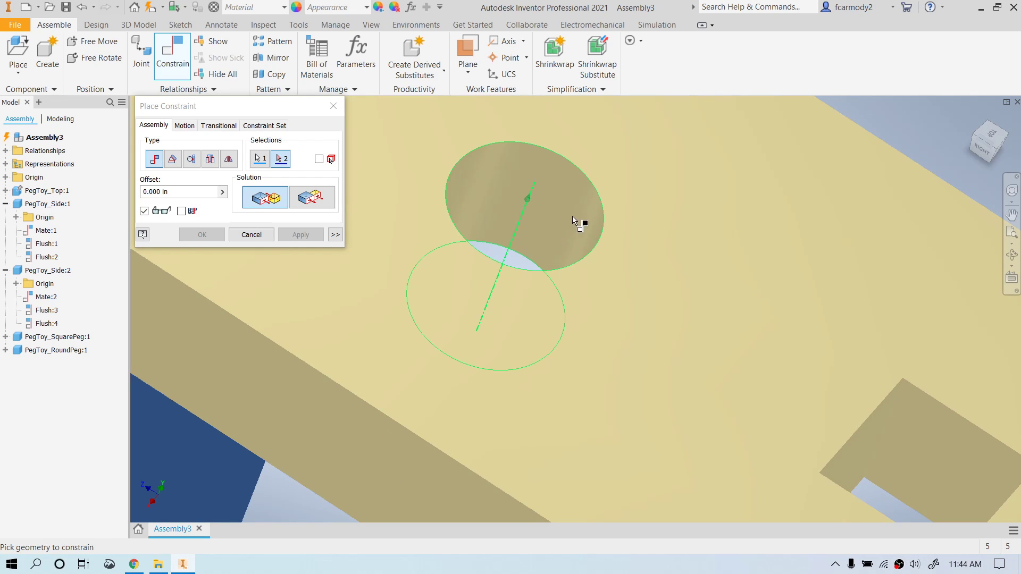
- Constrain the round peg coaxially with the round hole and drag it up through the plate
click(520, 228)
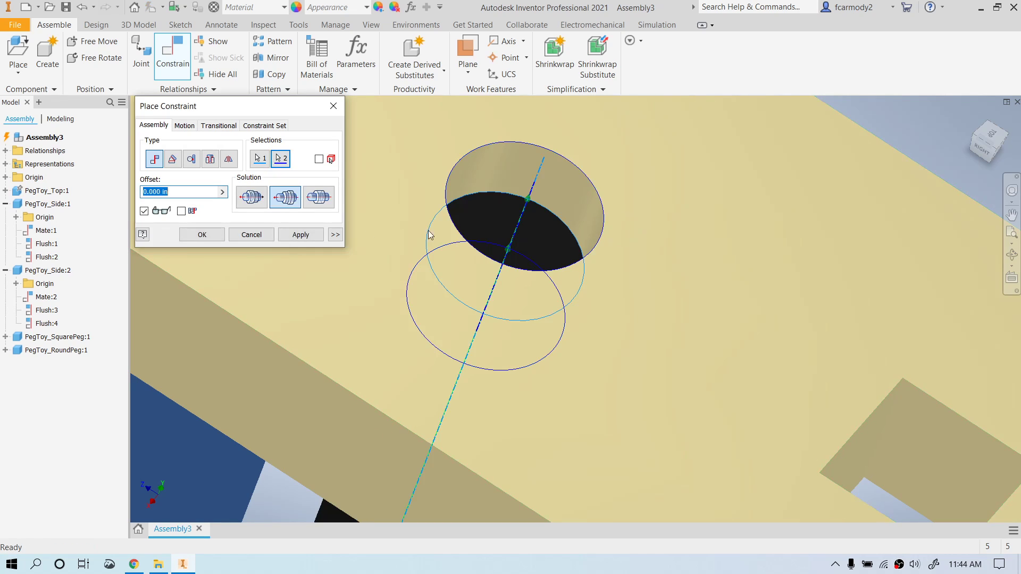
click(299, 236)
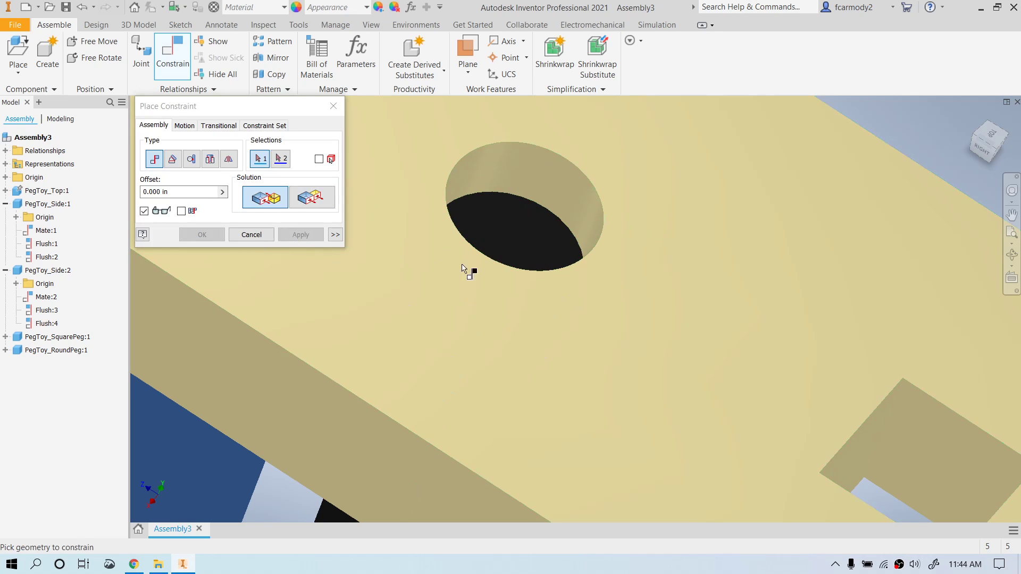
scroll(538, 273, up, 2)
scroll(538, 273, down, 6)
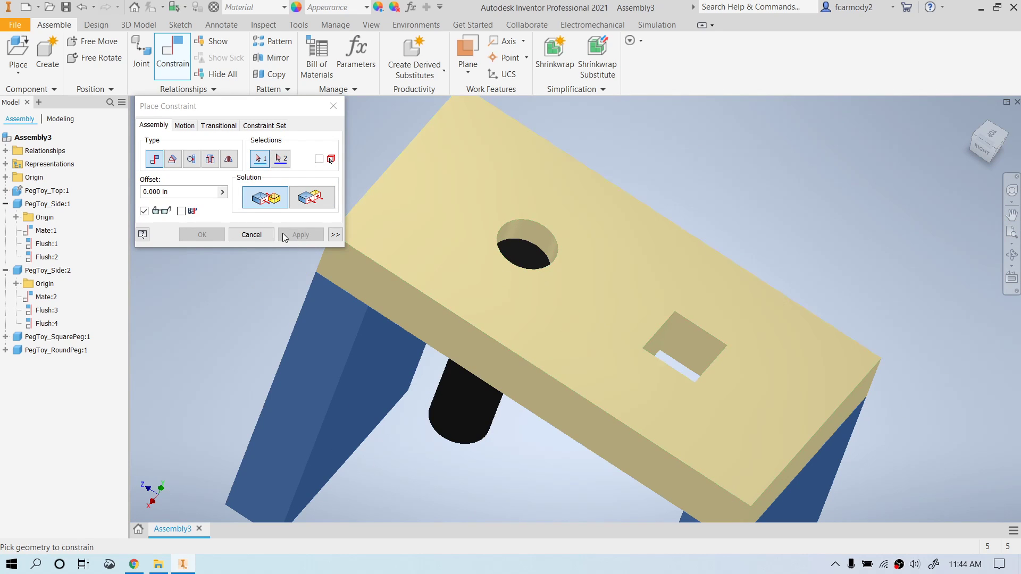
click(252, 235)
drag(458, 405, 561, 323)
scroll(892, 319, down, 4)
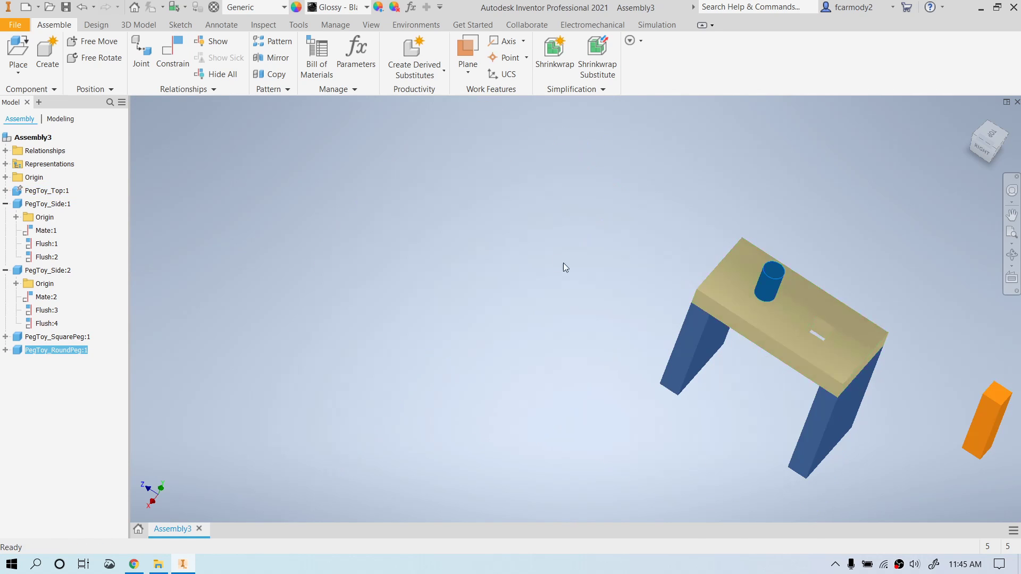
middle_drag(892, 372, 608, 345)
- Mate a face of the orange square peg to a face of the plate's square hole
scroll(675, 398, up, 2)
scroll(675, 398, down, 5)
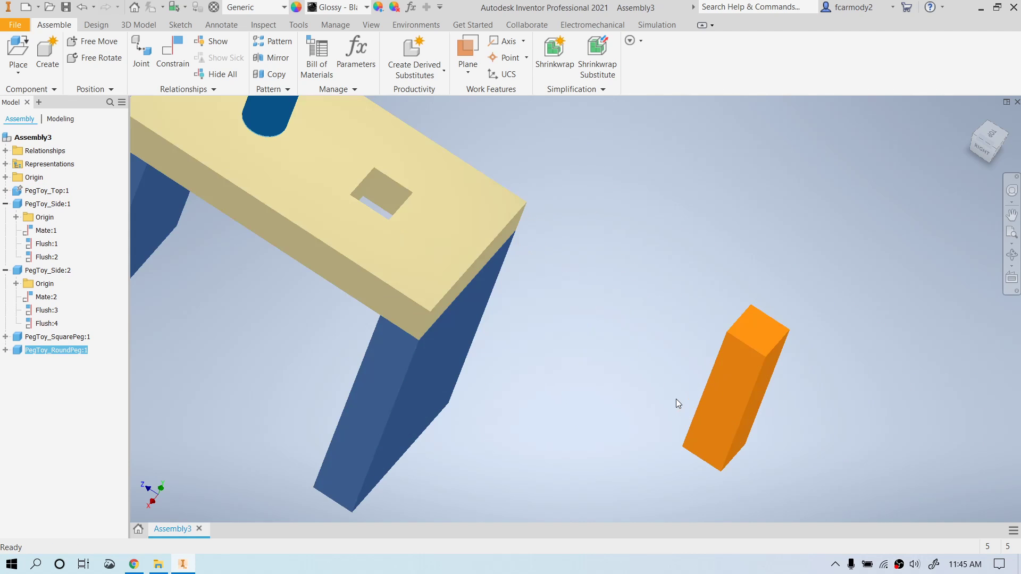
click(176, 51)
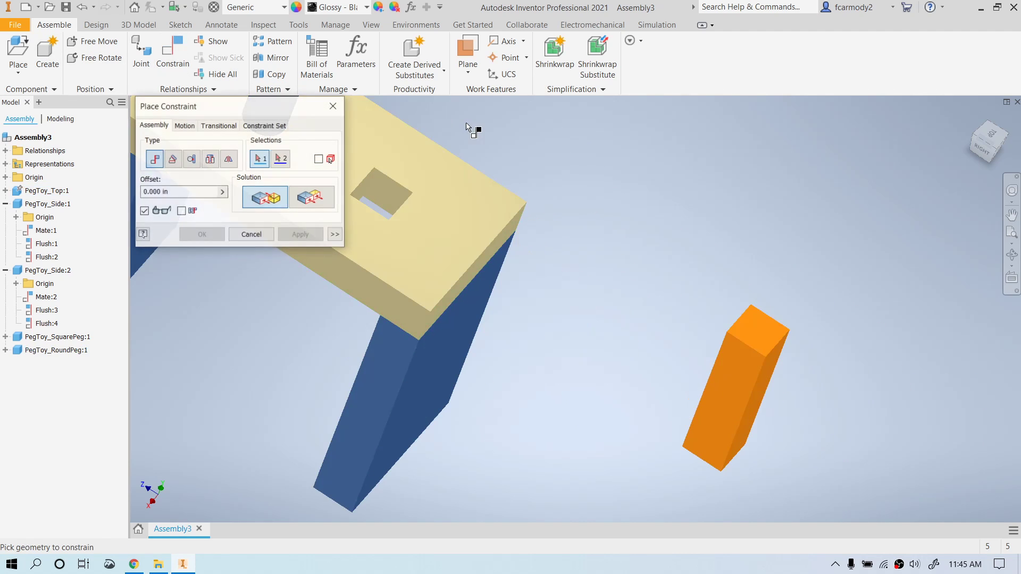
click(729, 381)
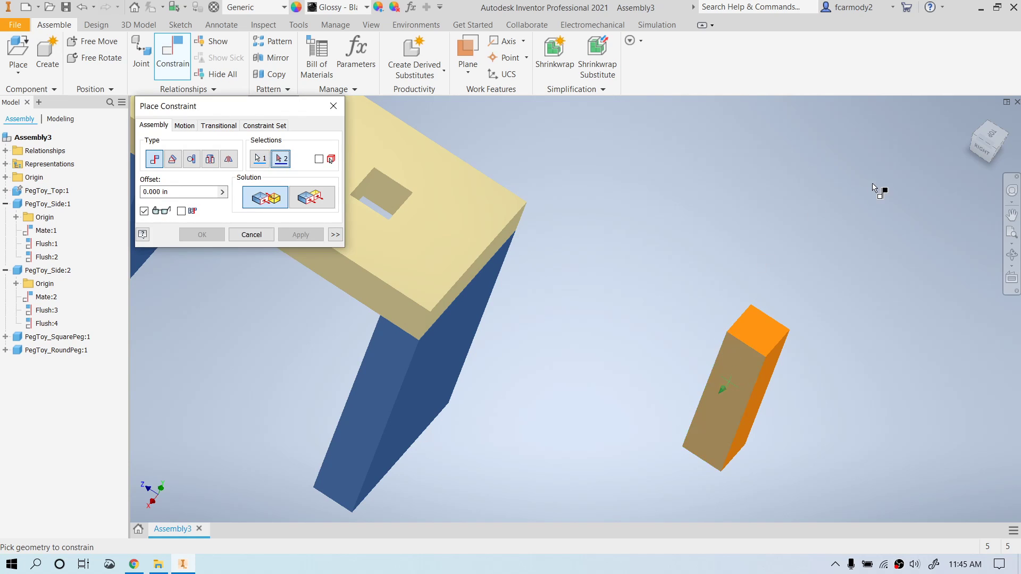
click(383, 193)
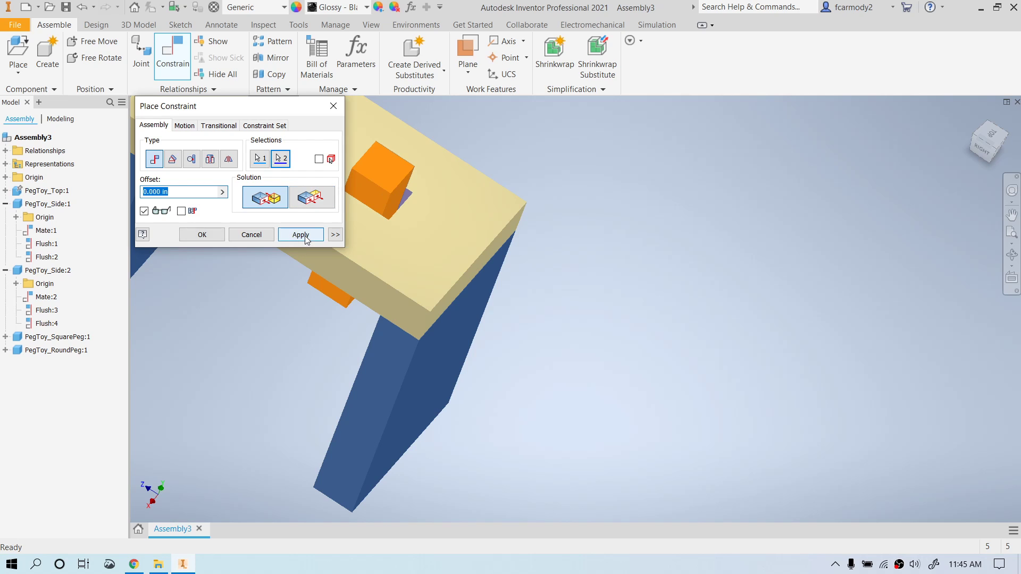
click(219, 234)
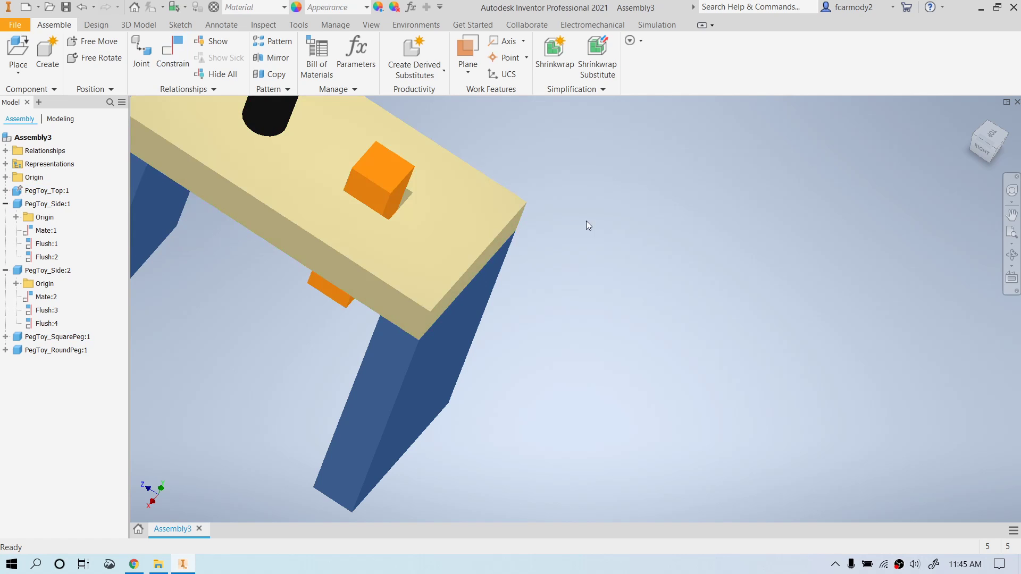
- Switch to the RIGHT view and slide the square peg out of the hole beside the frame
click(386, 186)
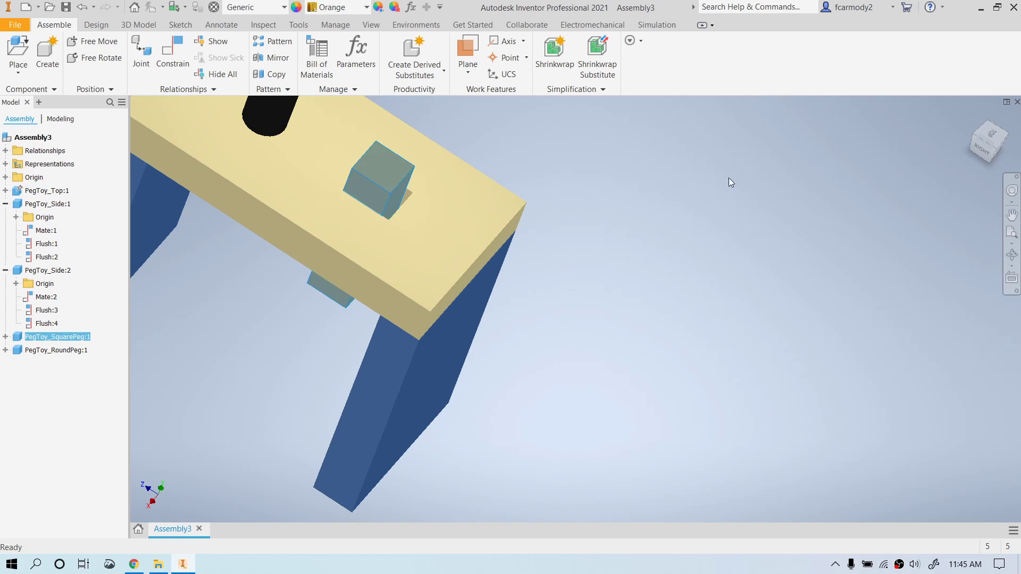
click(991, 149)
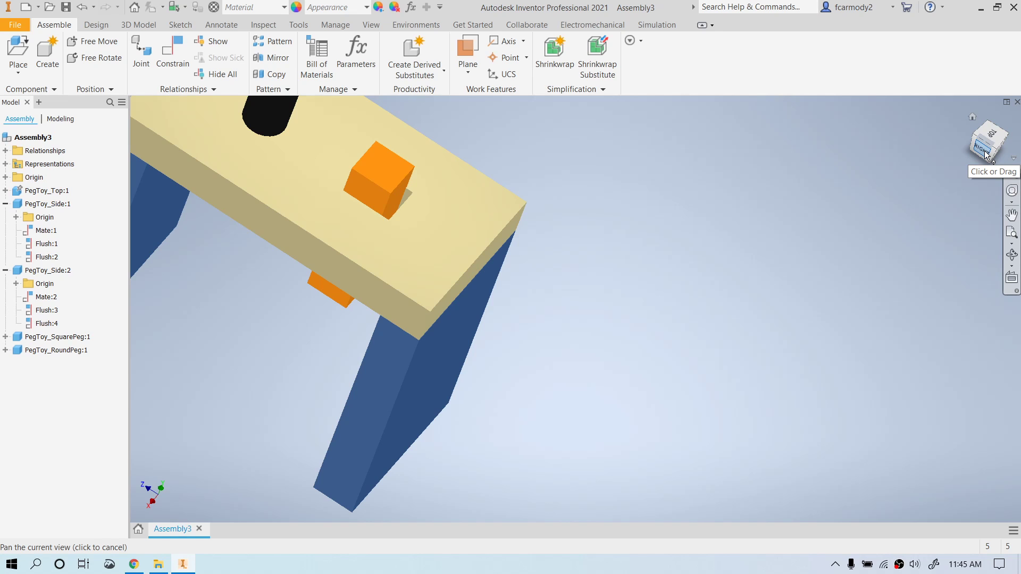
click(983, 153)
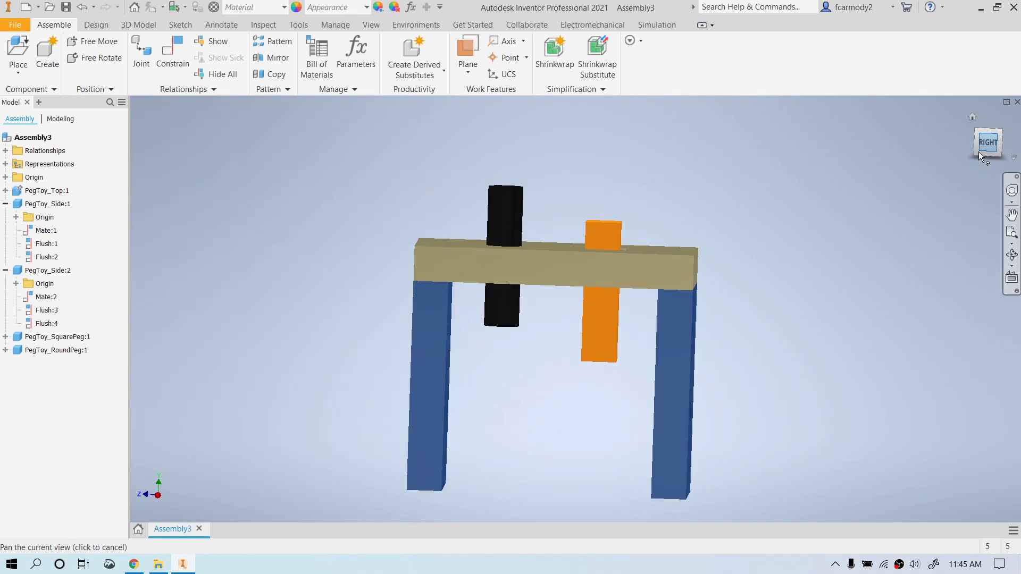
drag(625, 283, 750, 281)
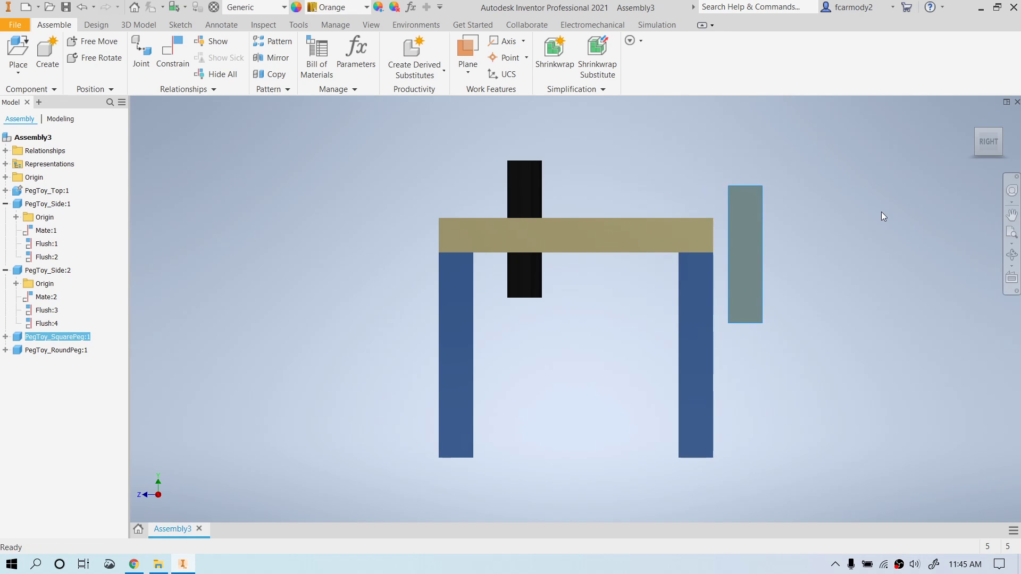
- Orbit the model to look down from above and start a new constraint
click(996, 141)
drag(999, 132, 979, 151)
click(981, 148)
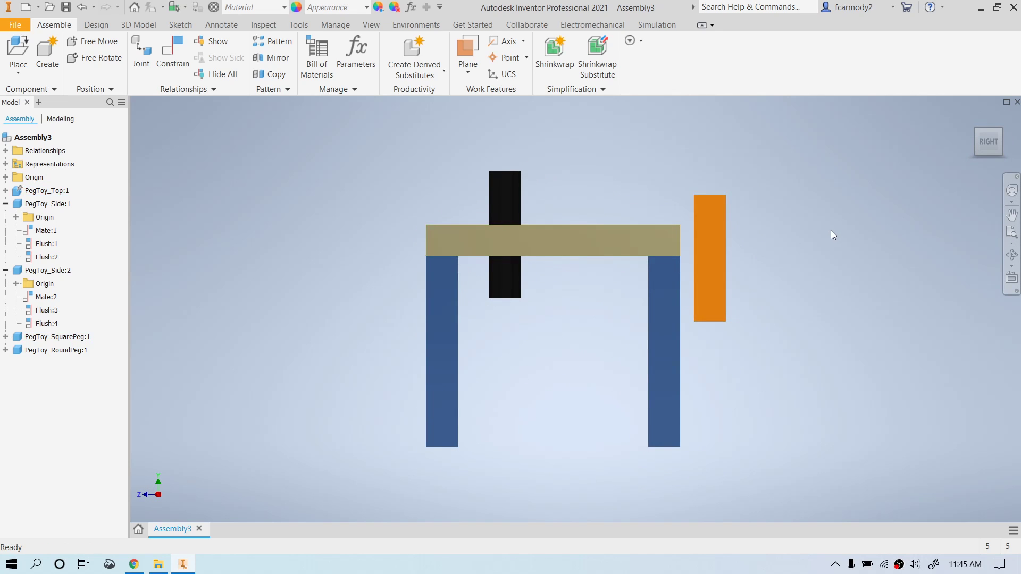
mouse_move(991, 154)
drag(991, 133, 993, 172)
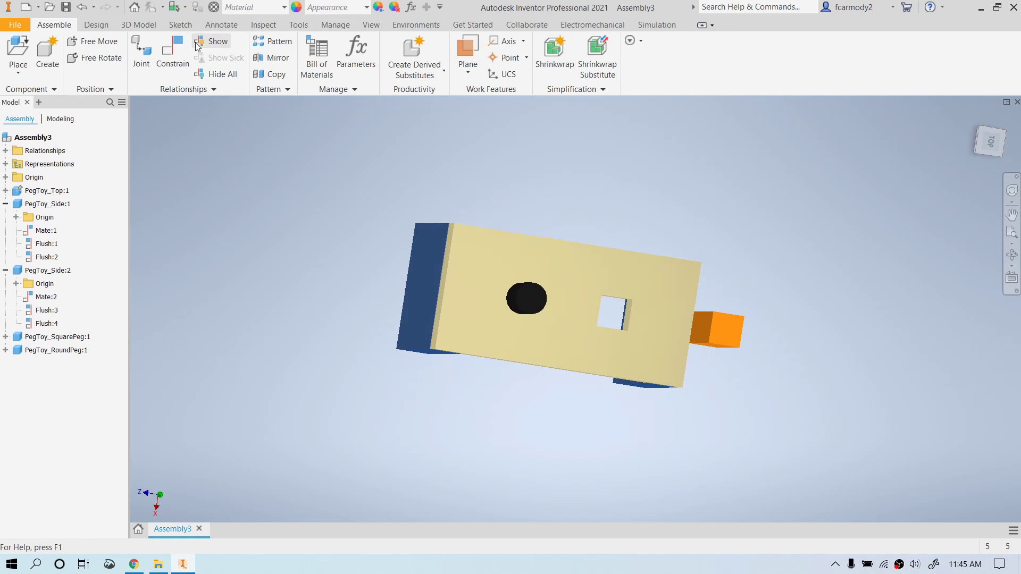
click(168, 53)
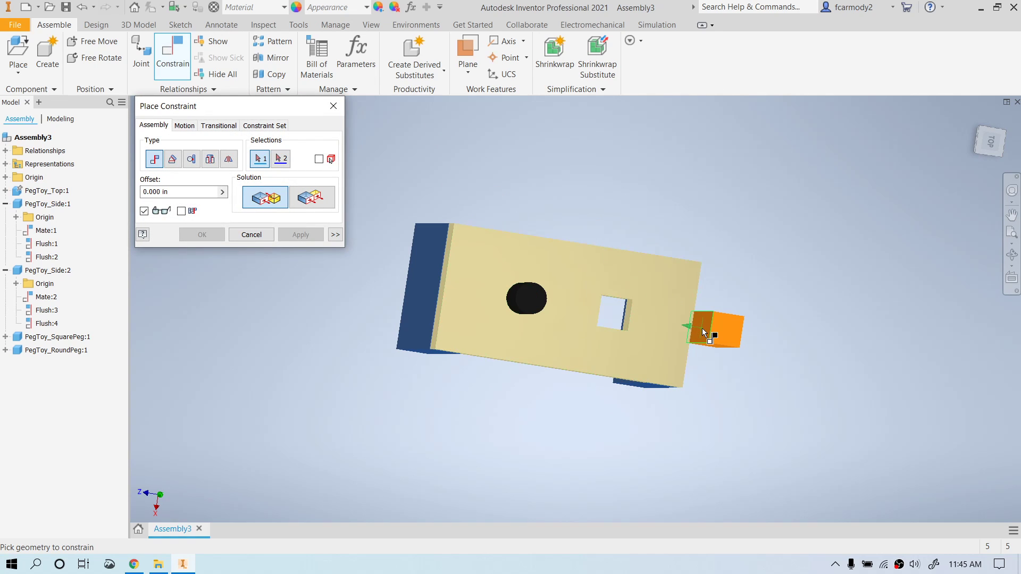
- Mate the square peg's outer side face to the square hole's side face at 0.000 in
mouse_move(702, 328)
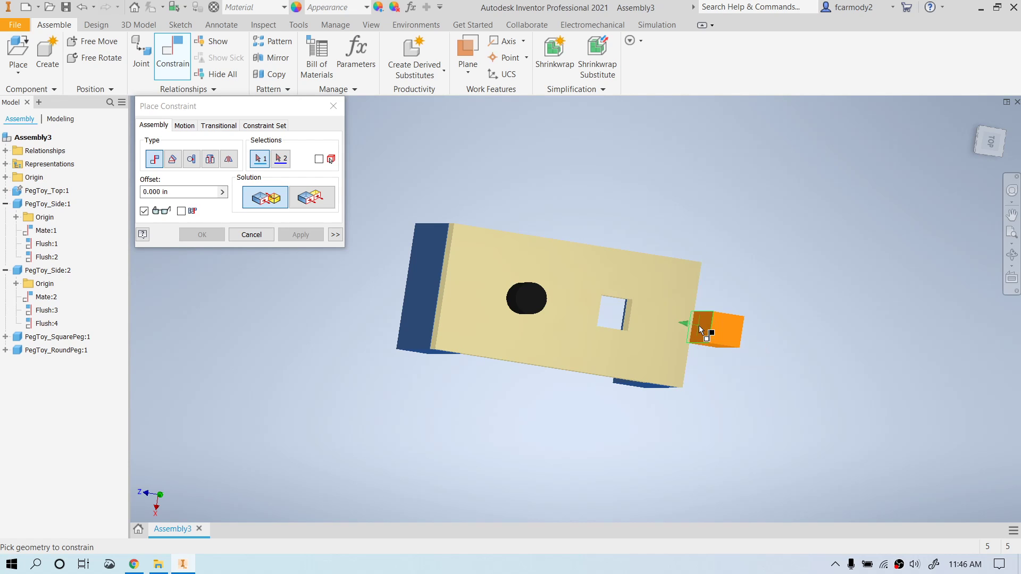
scroll(699, 325, up, 4)
click(710, 328)
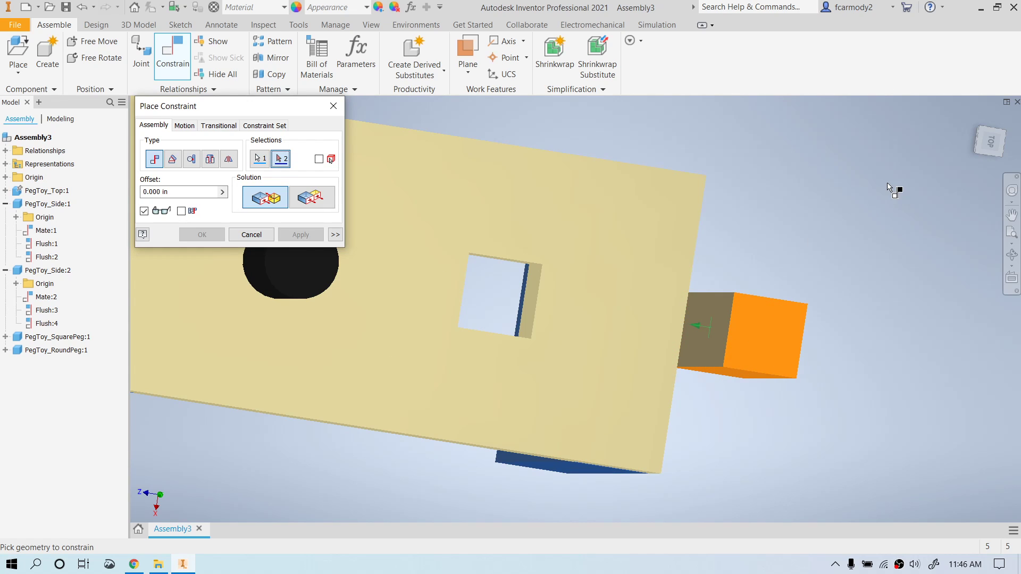
shift+middle_drag(888, 186, 752, 180)
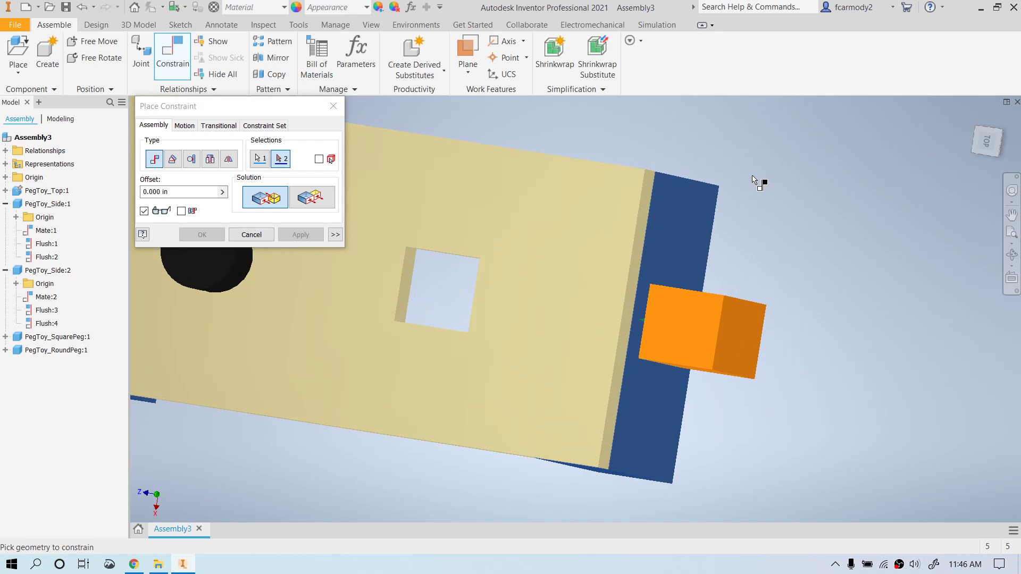
scroll(414, 289, down, 1)
scroll(404, 290, up, 8)
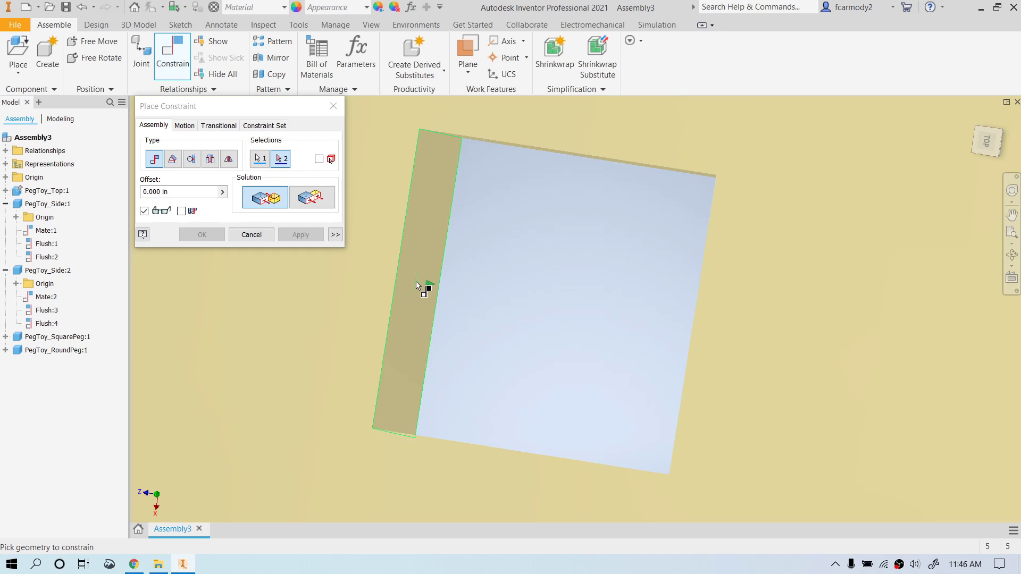
click(416, 283)
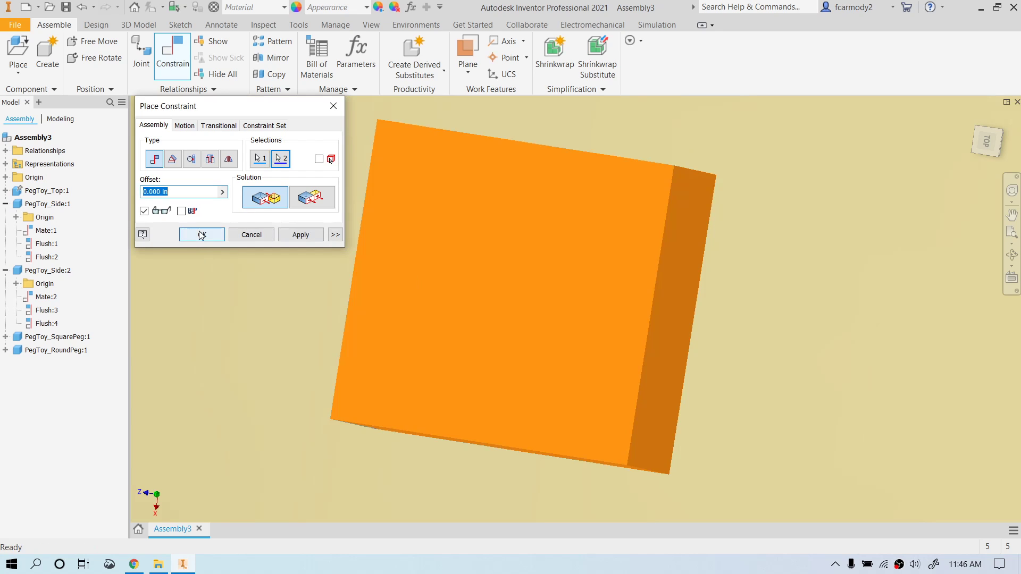
click(201, 234)
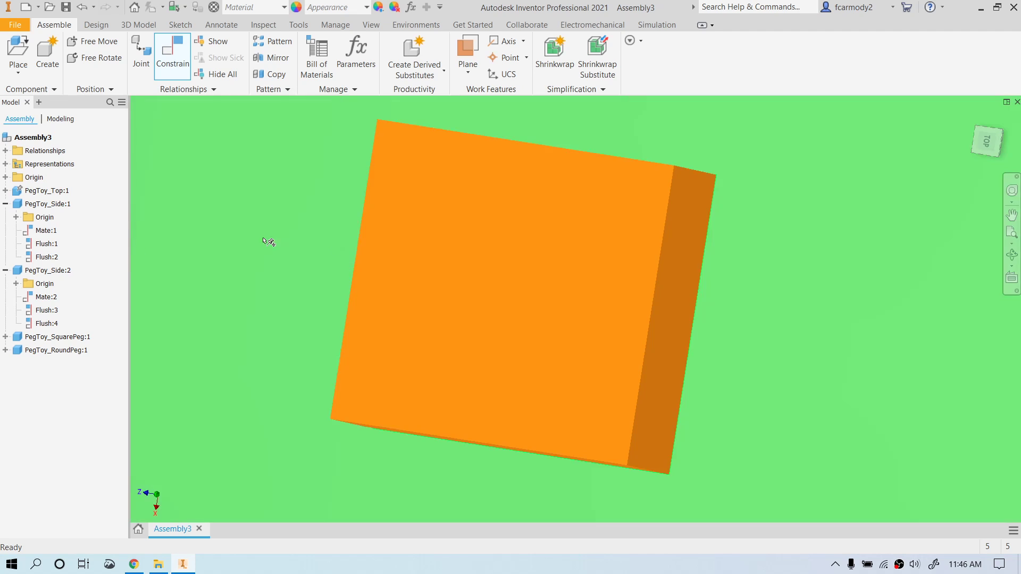
scroll(613, 282, down, 7)
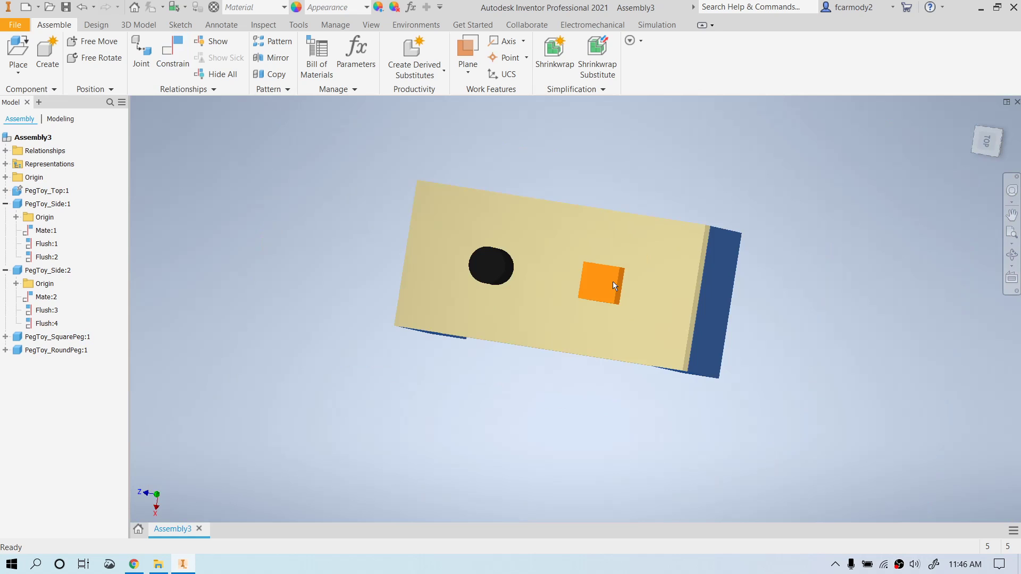
- Reorient the view to a low front corner angle showing both legs, then select the top plate
right_click(786, 289)
click(981, 148)
drag(986, 142, 985, 104)
drag(633, 218, 617, 181)
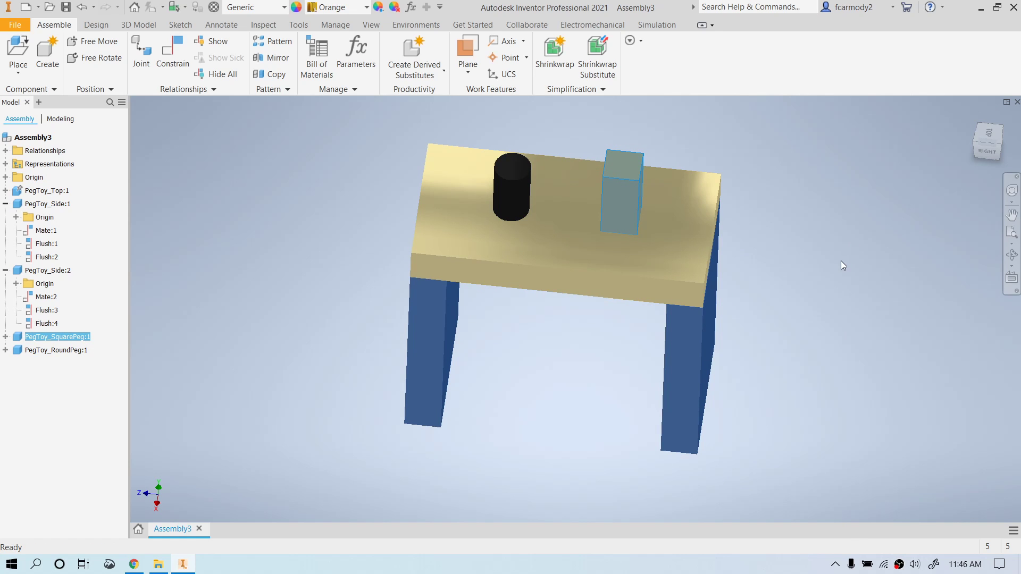
click(999, 162)
drag(1000, 143, 979, 144)
scroll(945, 213, up, 3)
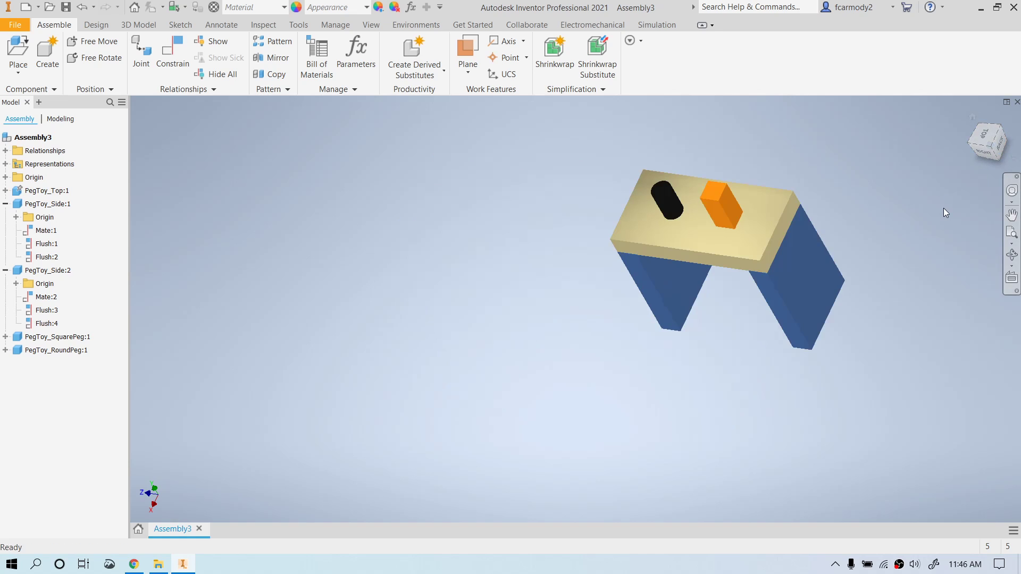
middle_drag(929, 214, 799, 308)
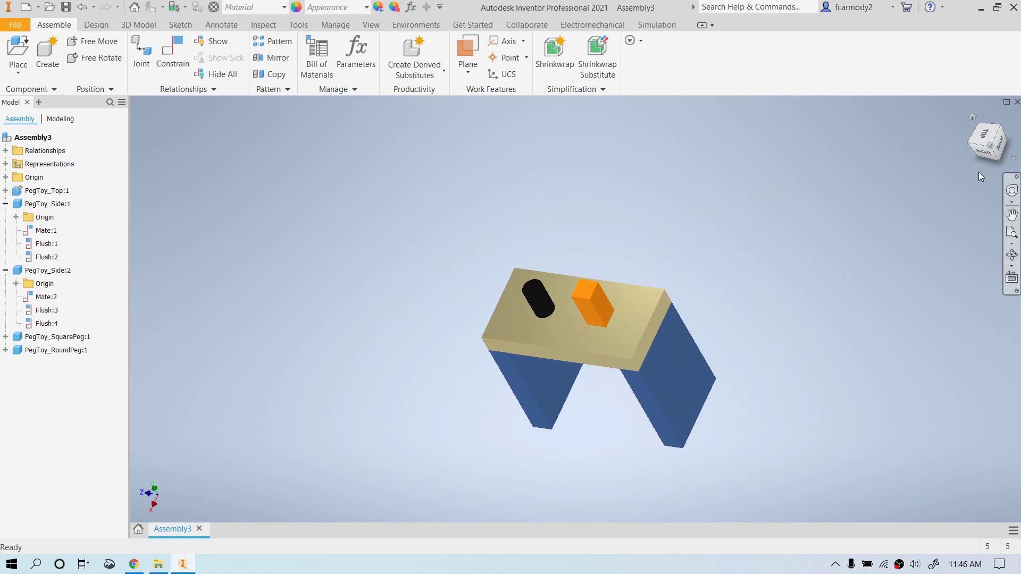
click(991, 153)
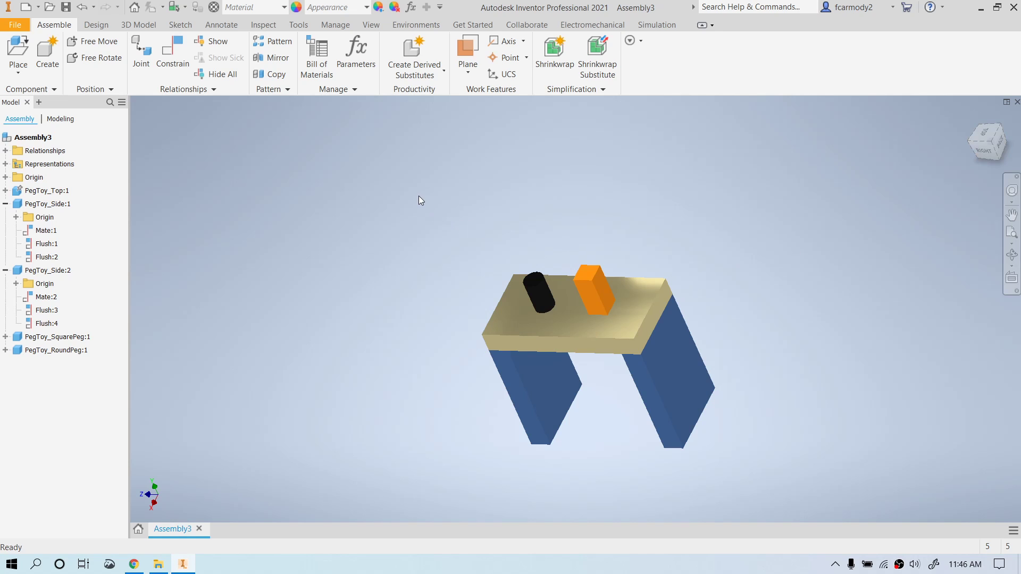
mouse_move(385, 193)
mouse_down()
mouse_move(491, 303)
mouse_move(398, 197)
mouse_up()
click(627, 341)
- Select the right leg PegToy_Side:2 and delete its Flush:4 constraint from the browser
right_click(202, 156)
click(382, 310)
click(679, 409)
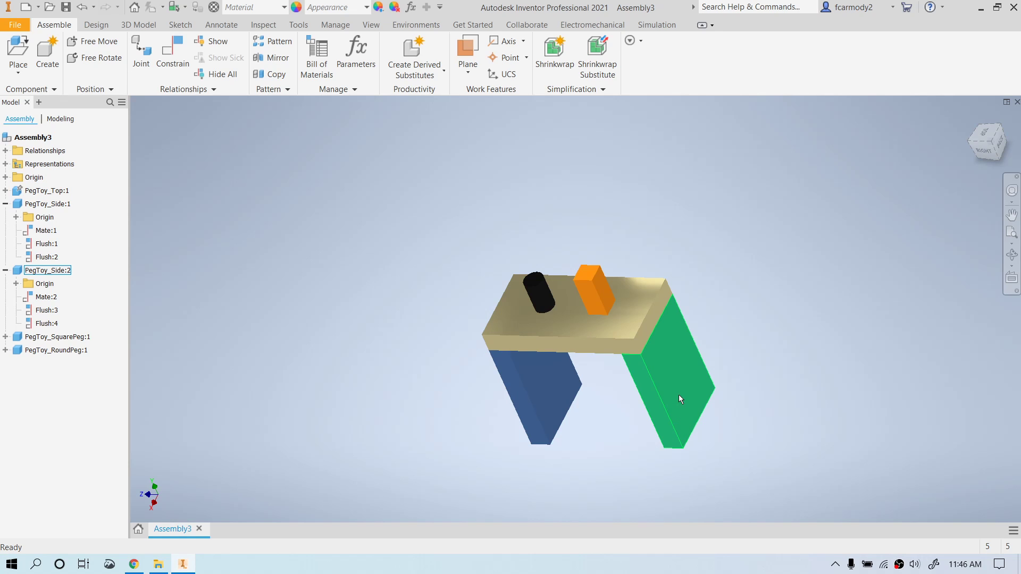
click(673, 364)
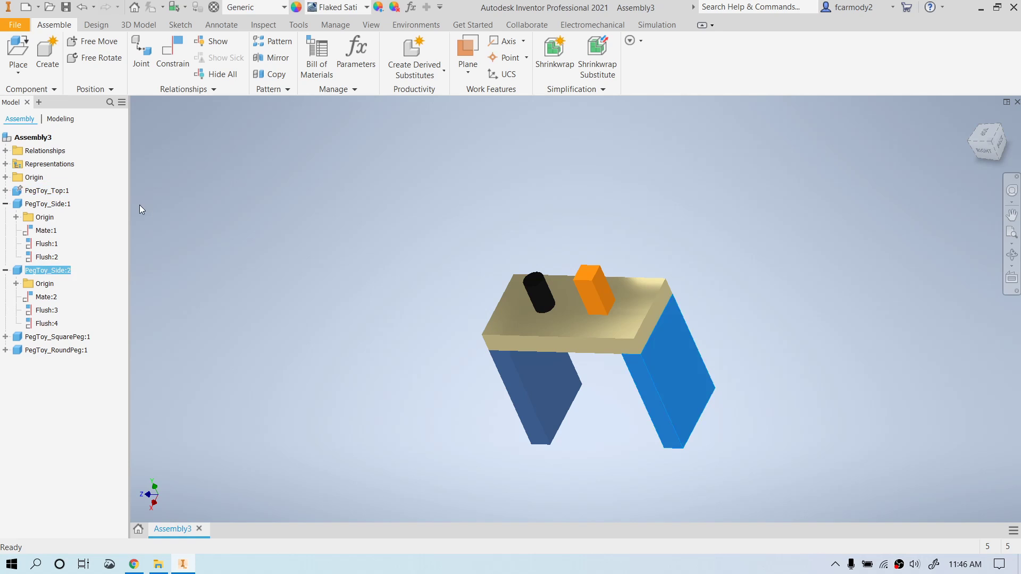
right_click(43, 325)
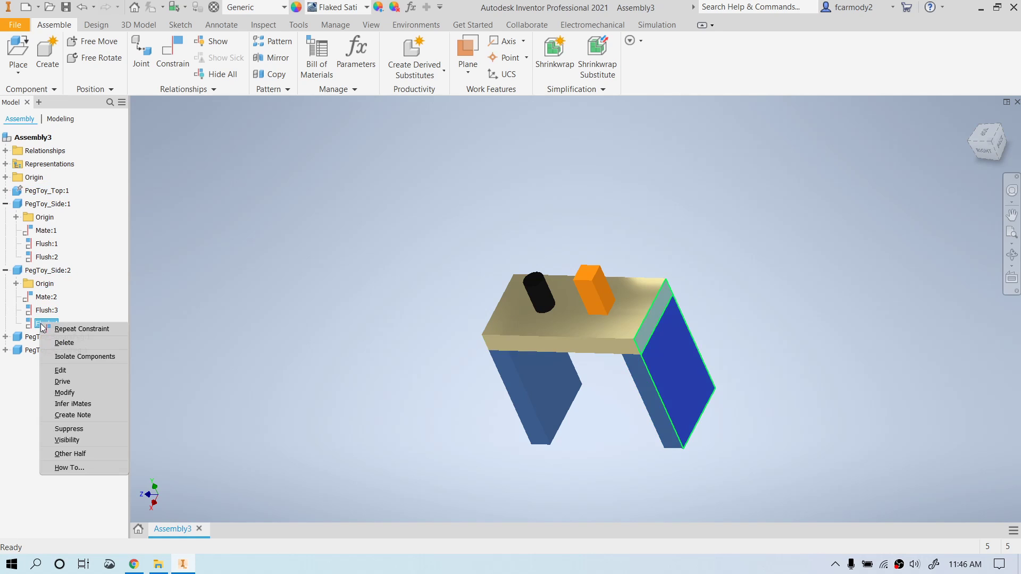
click(60, 345)
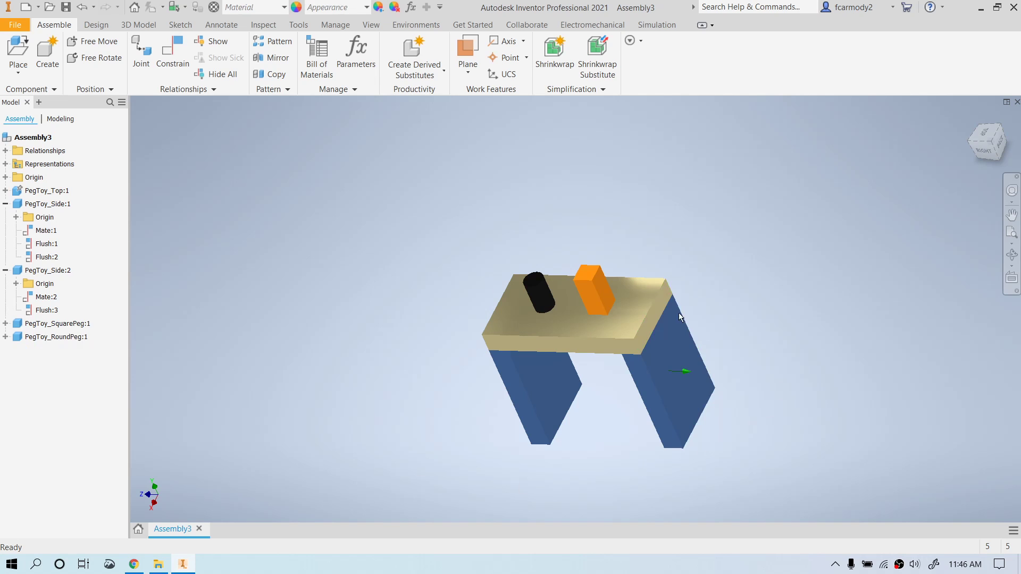
click(688, 391)
scroll(706, 364, up, 2)
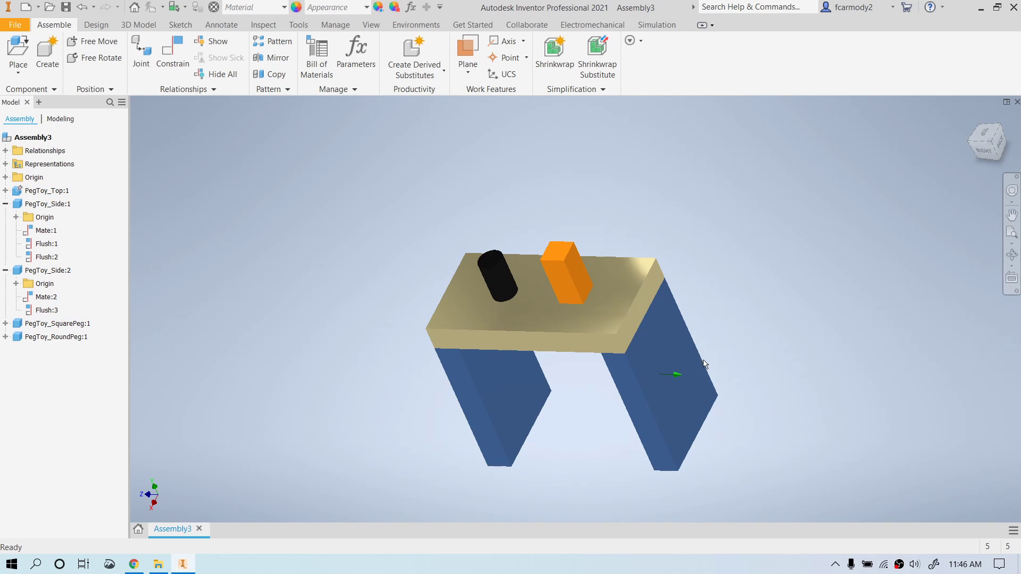
drag(372, 193, 836, 511)
click(450, 201)
- Turn on Degrees of Freedom in the Occurrence iProperties of all five selected components
drag(319, 149, 774, 518)
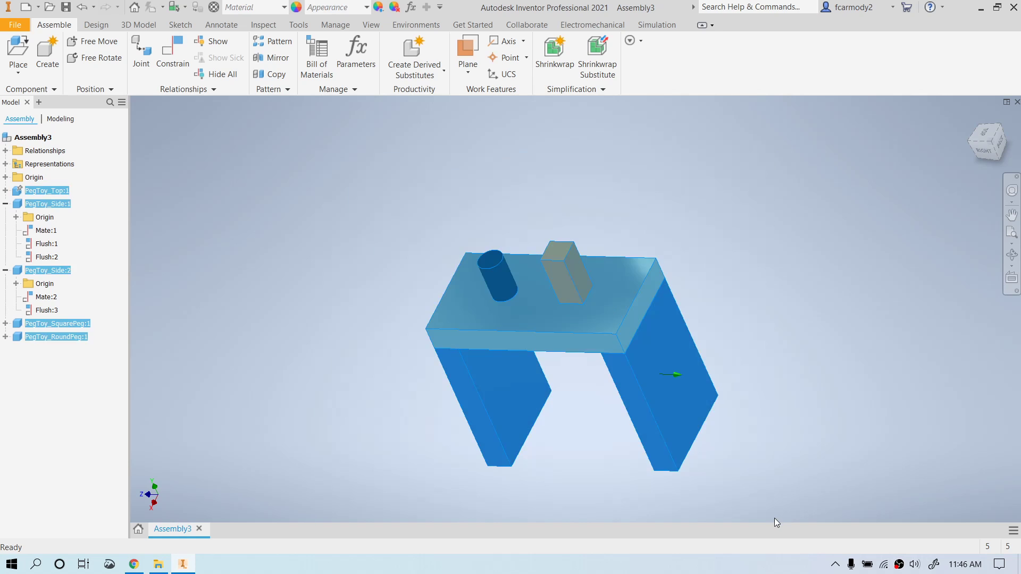
right_click(584, 311)
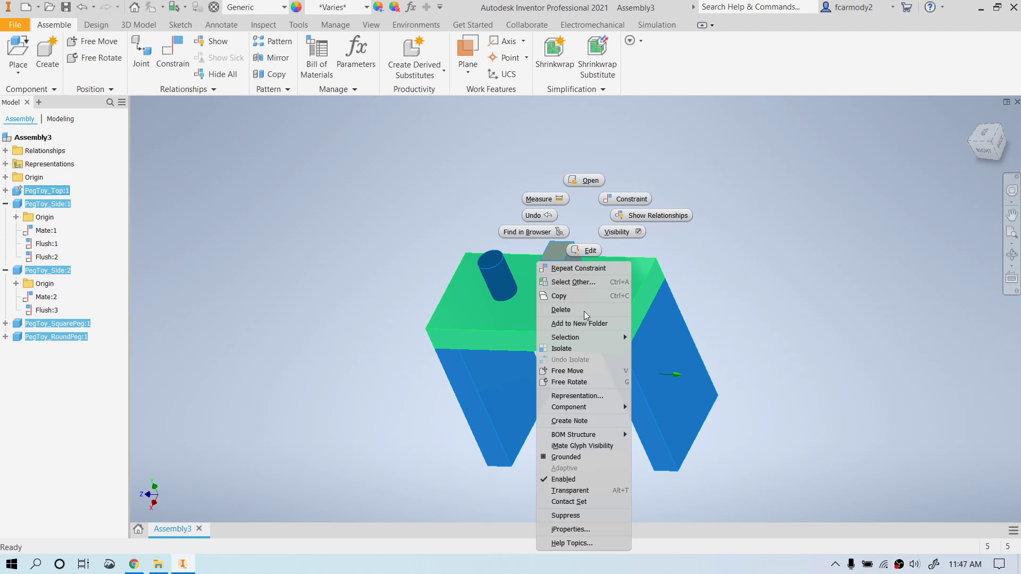
click(569, 528)
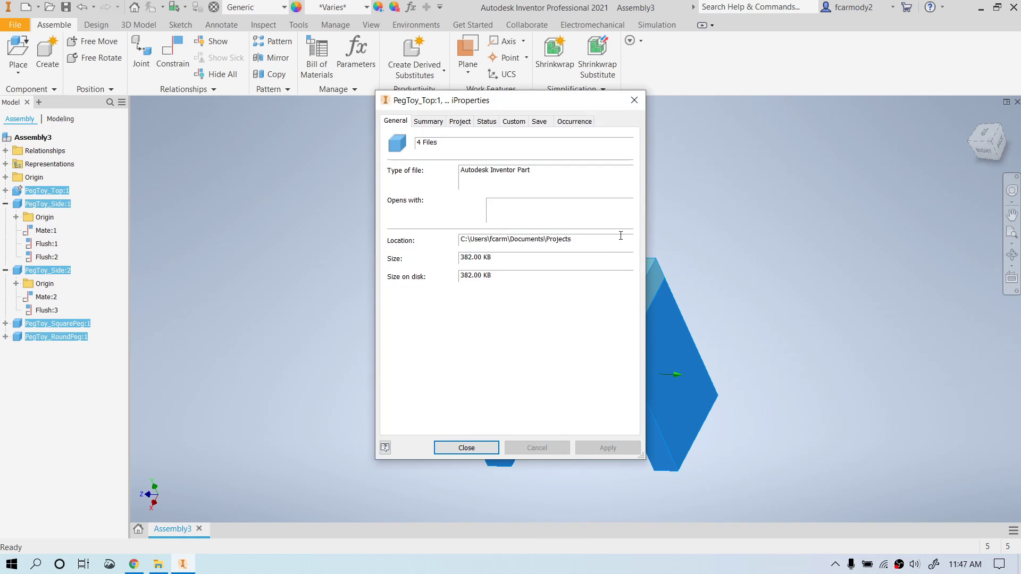
click(575, 121)
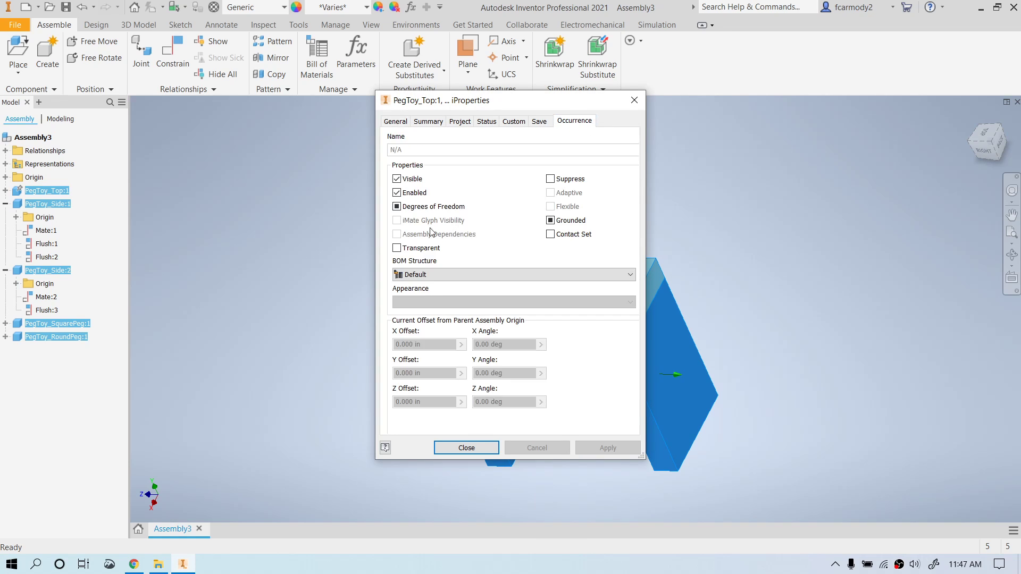
click(396, 206)
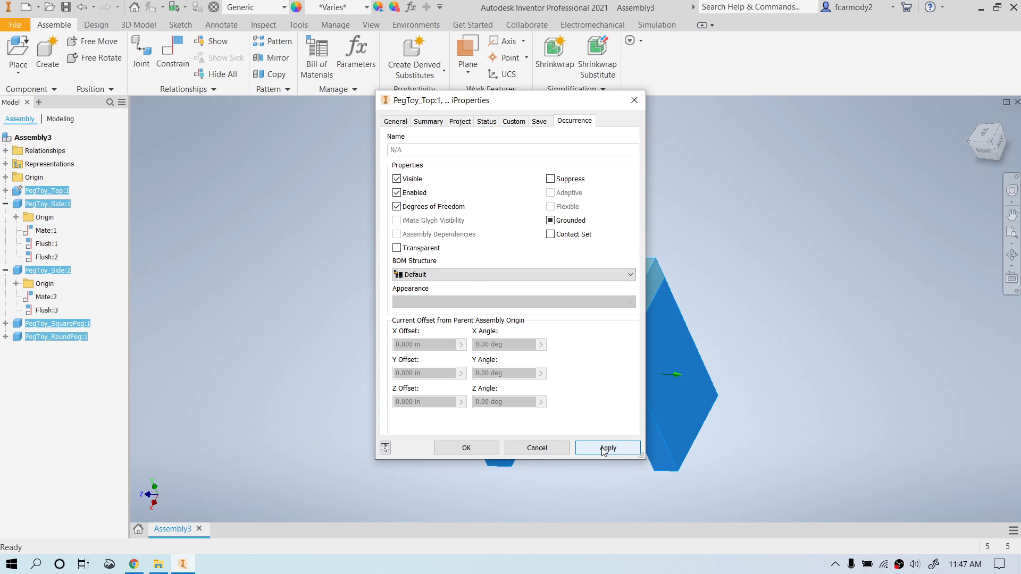
click(462, 448)
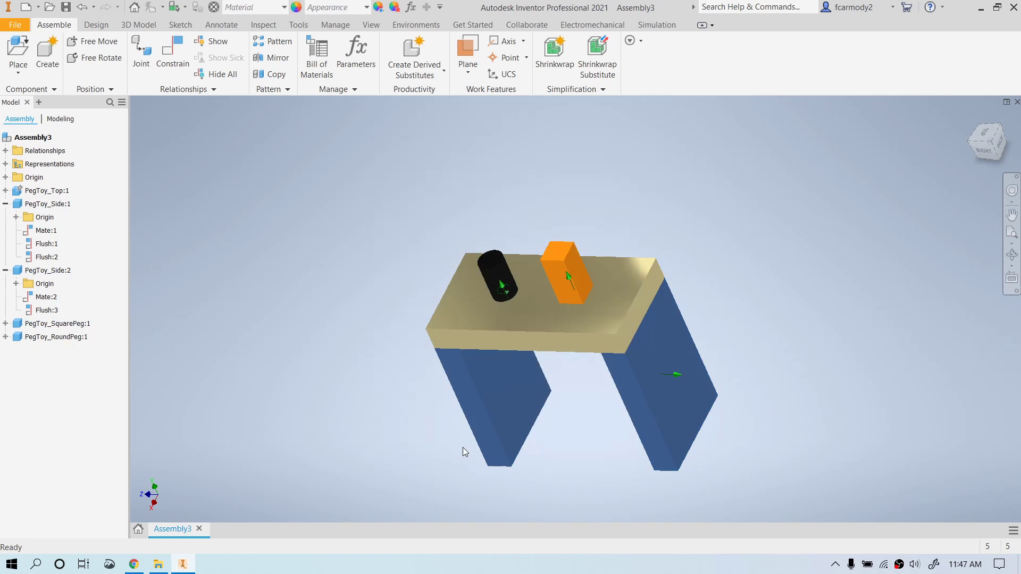
- Drag the square peg up and back down to test its freedom
scroll(611, 347, down, 3)
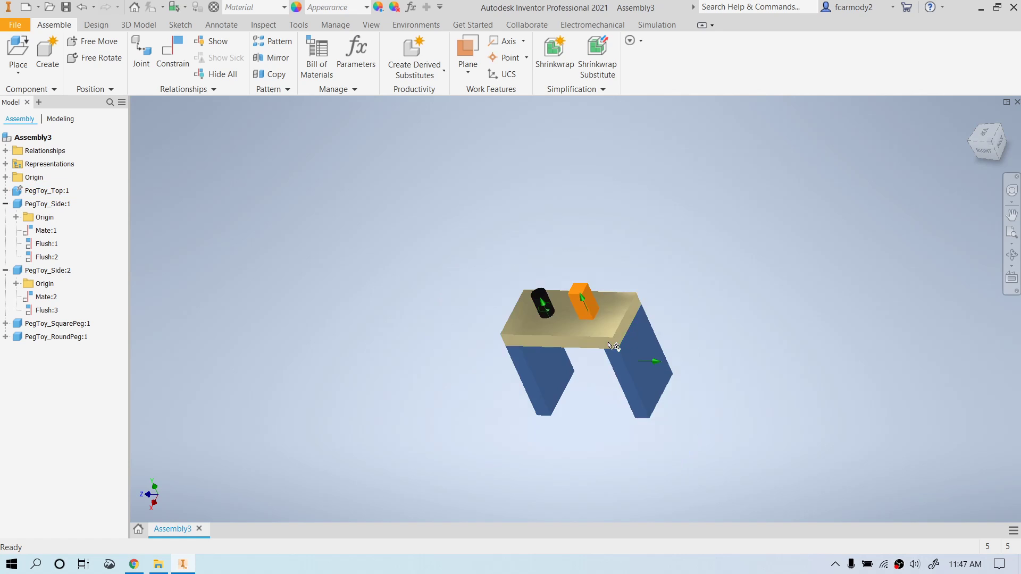
scroll(611, 346, up, 5)
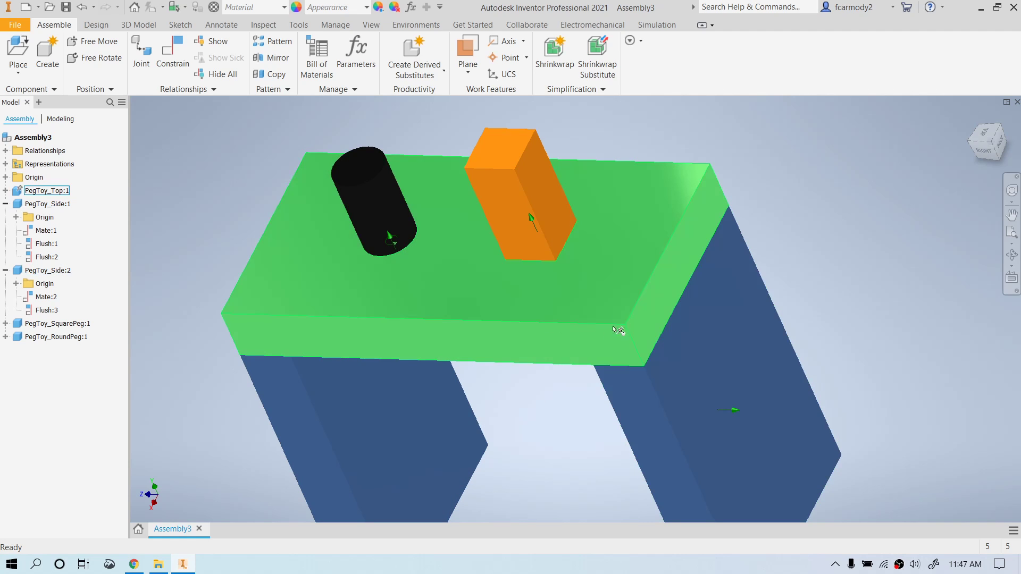
drag(522, 224, 550, 289)
scroll(518, 199, down, 3)
scroll(518, 200, up, 8)
drag(542, 201, 565, 283)
scroll(235, 190, down, 4)
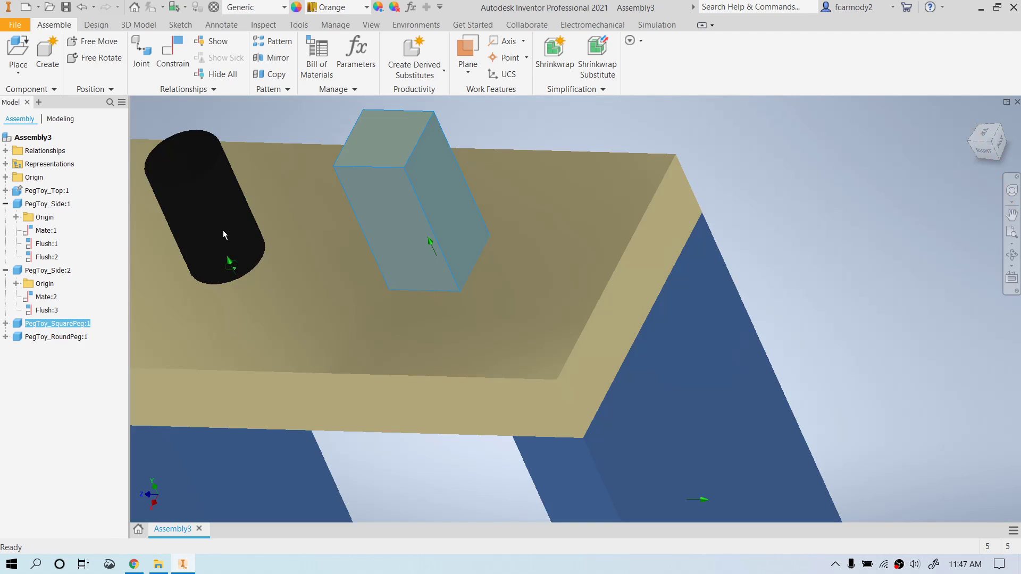
- Select the round peg and drag it to a new spot on the plate
click(187, 228)
drag(225, 224, 192, 225)
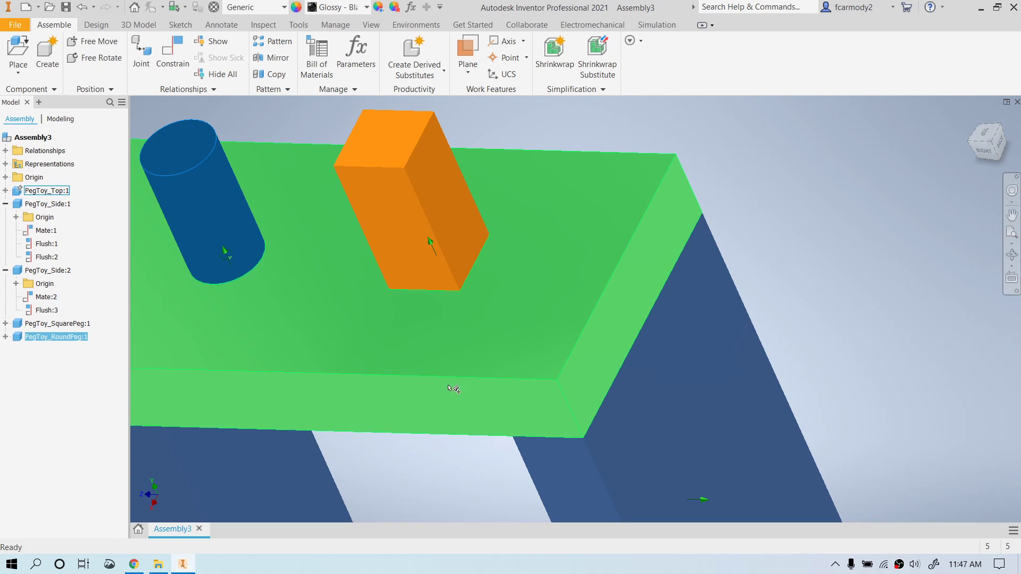
scroll(754, 429, up, 5)
scroll(753, 429, down, 6)
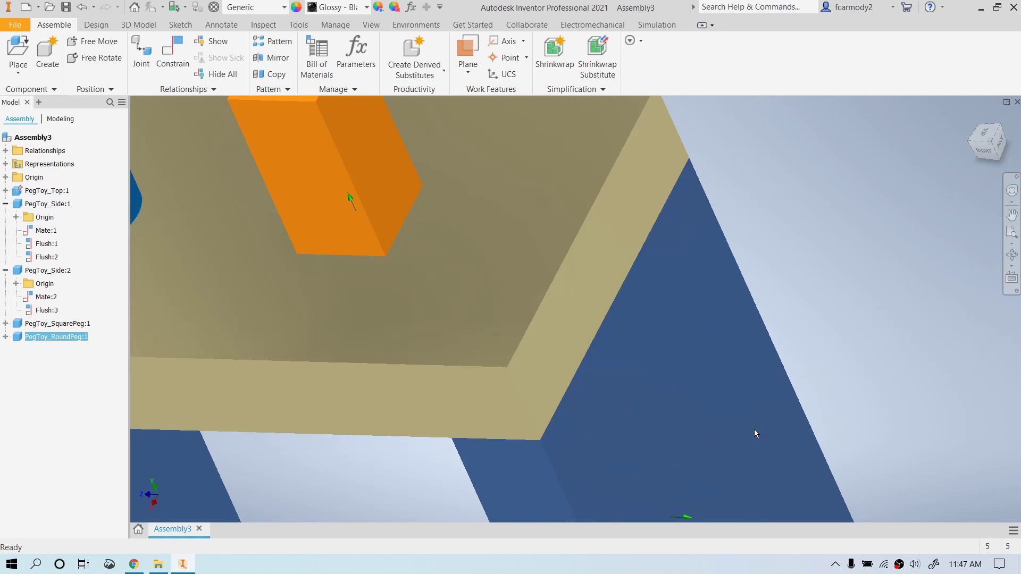
scroll(753, 429, up, 5)
scroll(753, 429, down, 1)
scroll(716, 347, up, 1)
scroll(715, 355, down, 2)
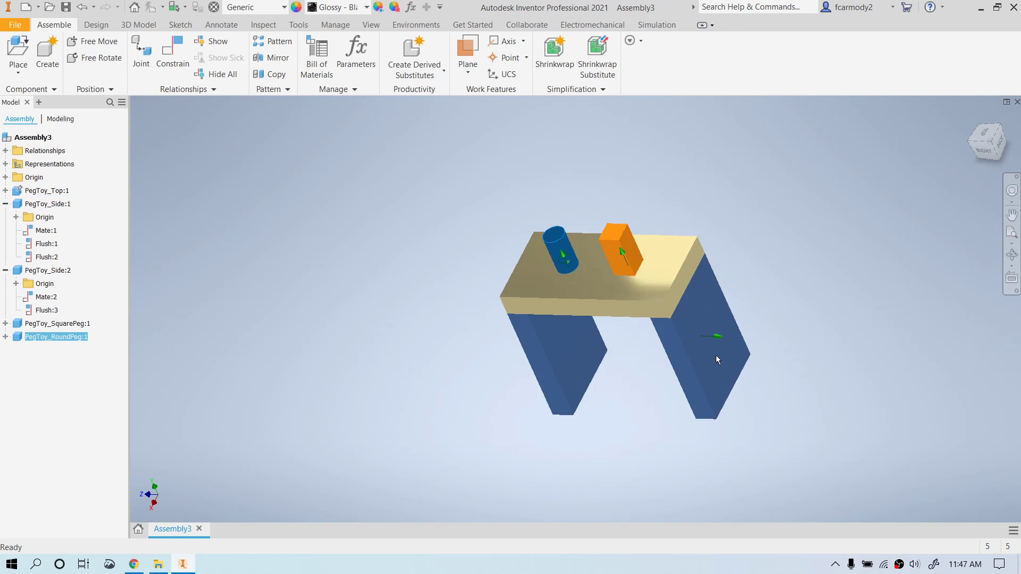
scroll(715, 355, up, 5)
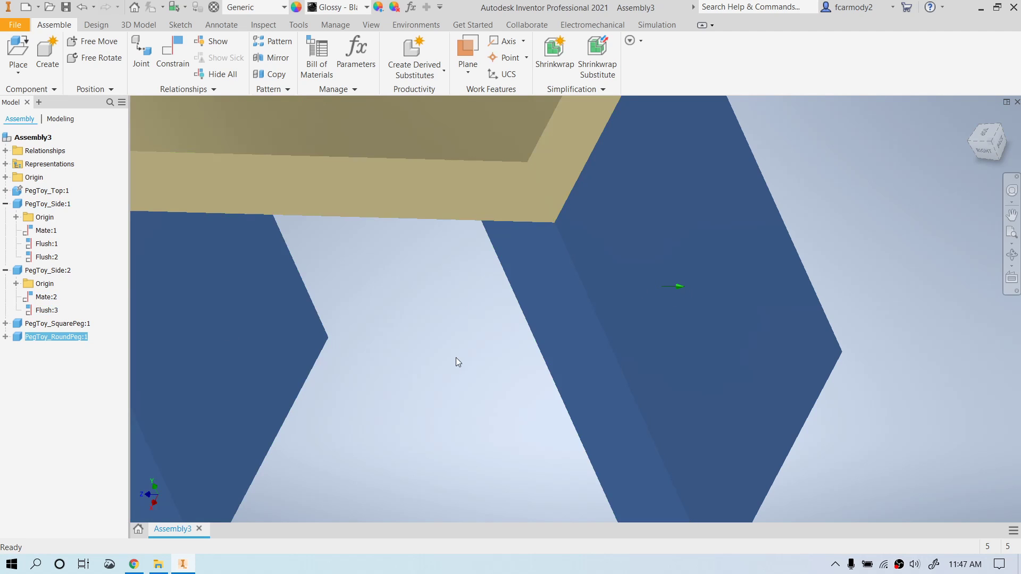
- Flush the right leg's outer face with the top plate's end face, recreating Flush:4
click(172, 64)
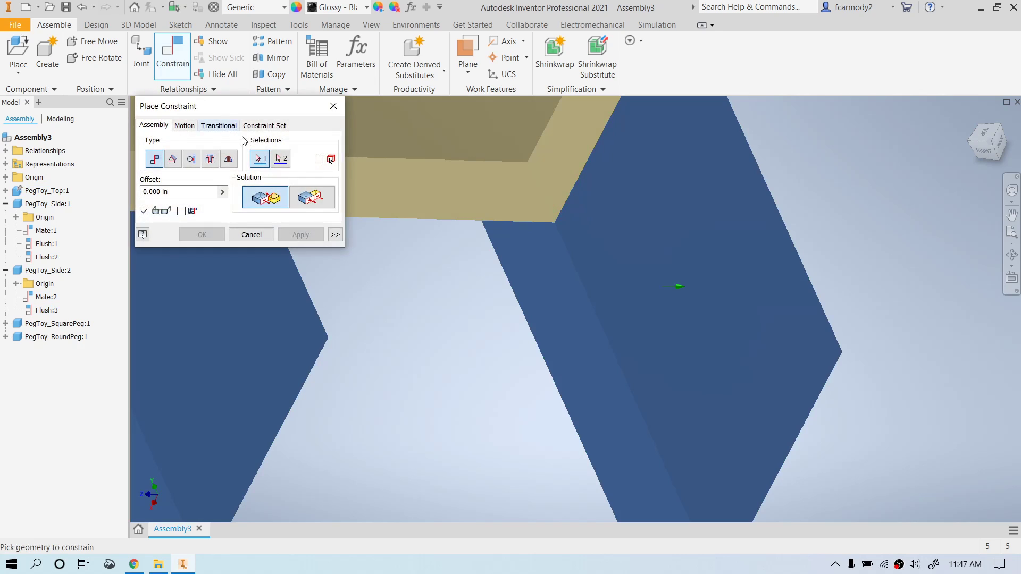
click(319, 206)
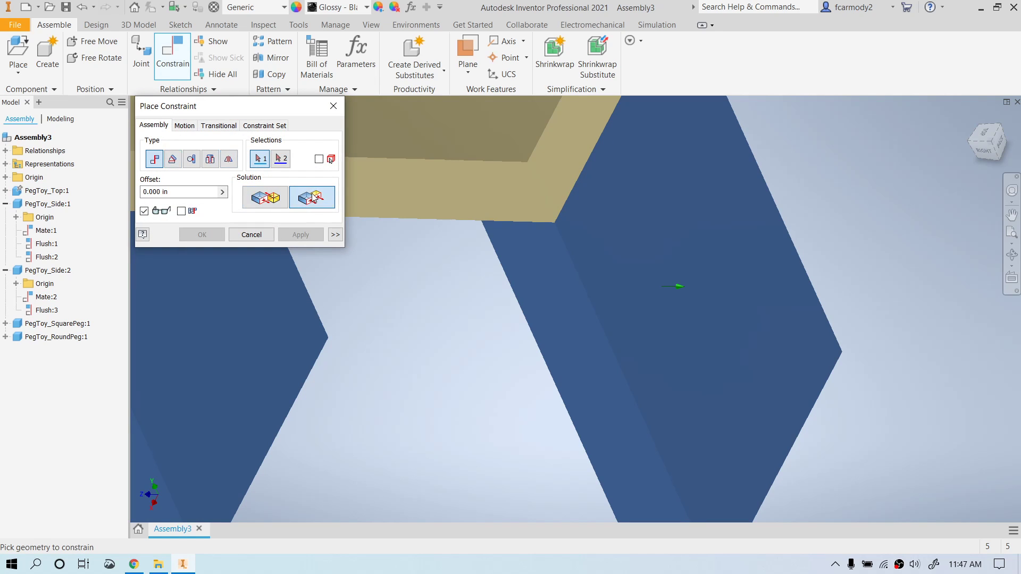
click(635, 229)
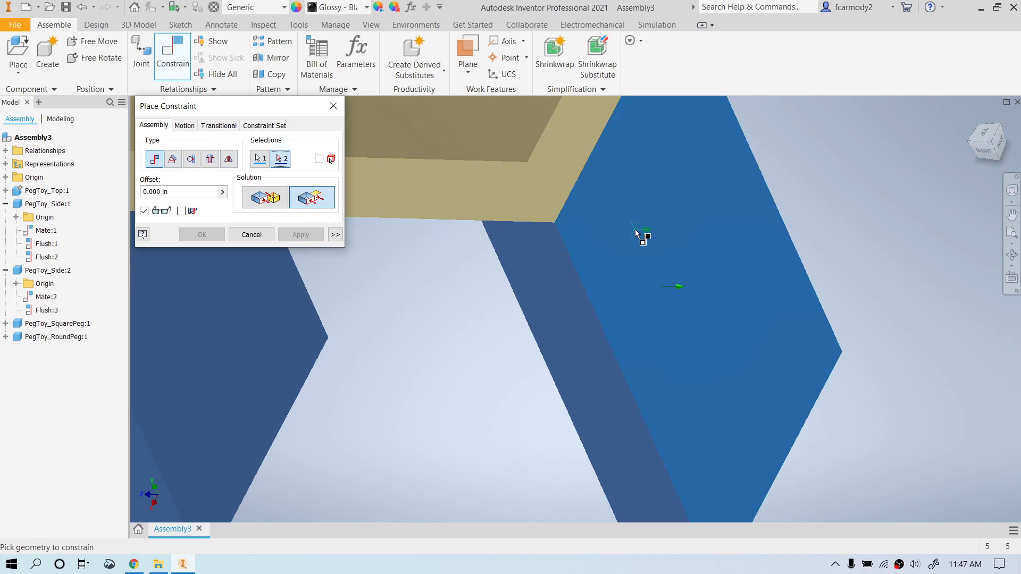
click(563, 154)
click(315, 238)
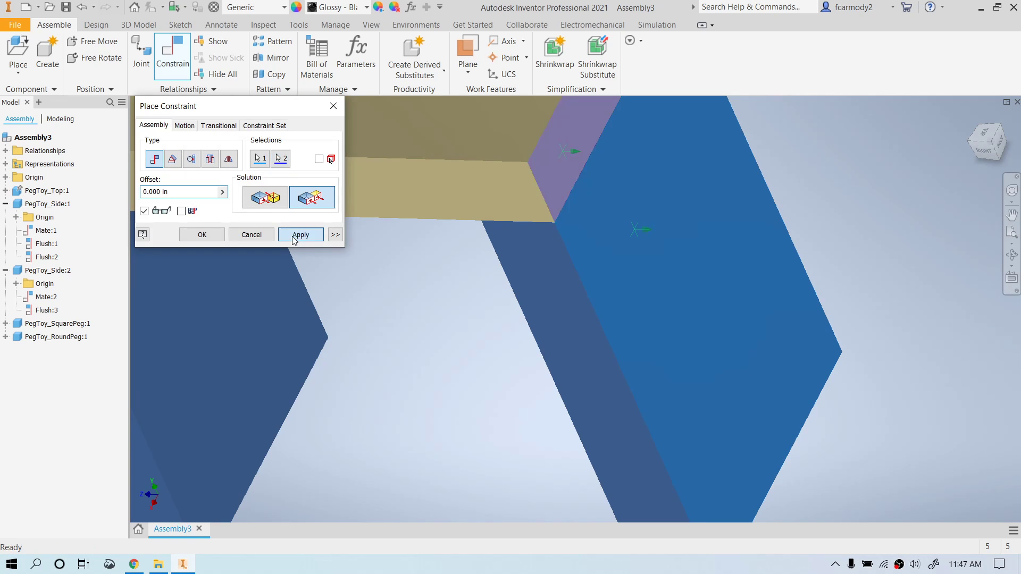
click(251, 235)
scroll(454, 293, down, 4)
middle_drag(543, 347, 550, 350)
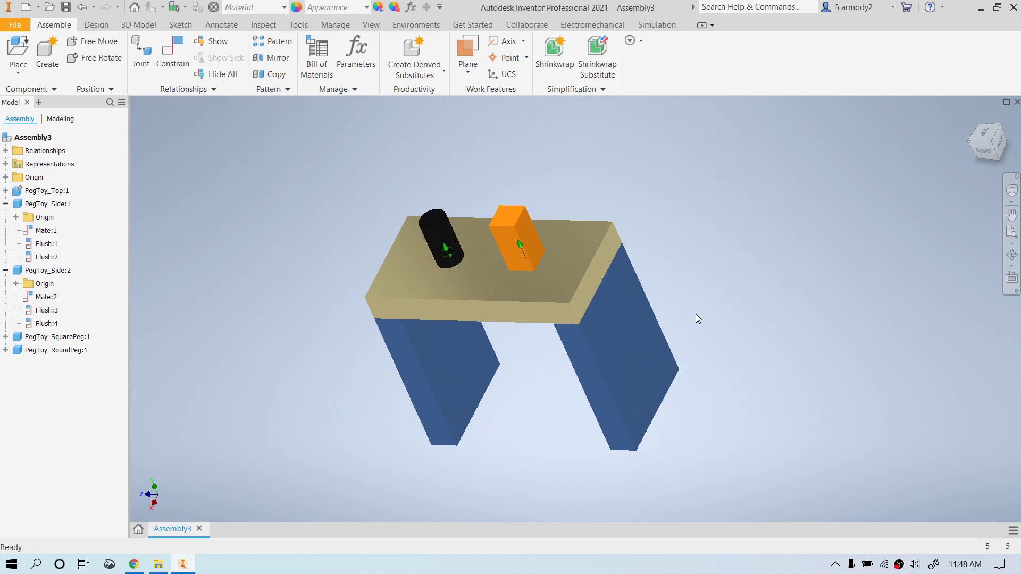